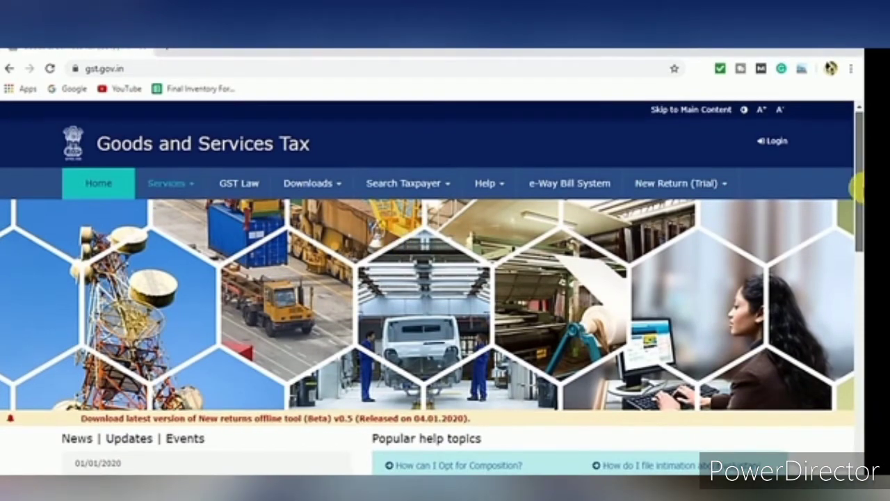
Scroll the homepage and highlight the Taxpayers (Normal/TDS/TCS) heading
mouse_move(859, 185)
mouse_down()
mouse_move(858, 270)
mouse_move(850, 174)
mouse_up()
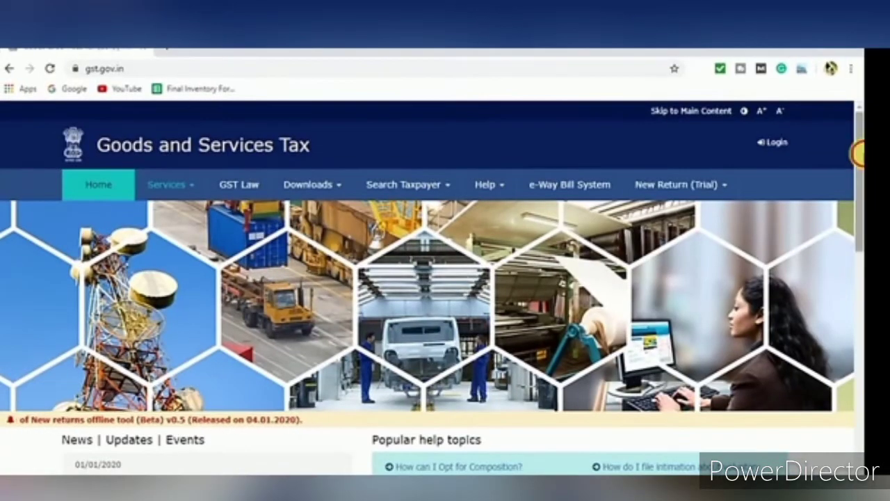
drag(859, 153, 859, 307)
drag(62, 200, 241, 196)
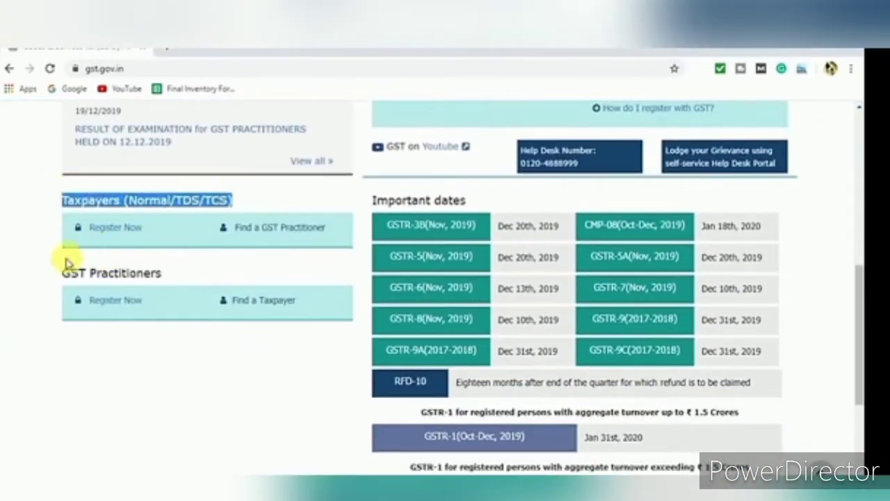
click(125, 351)
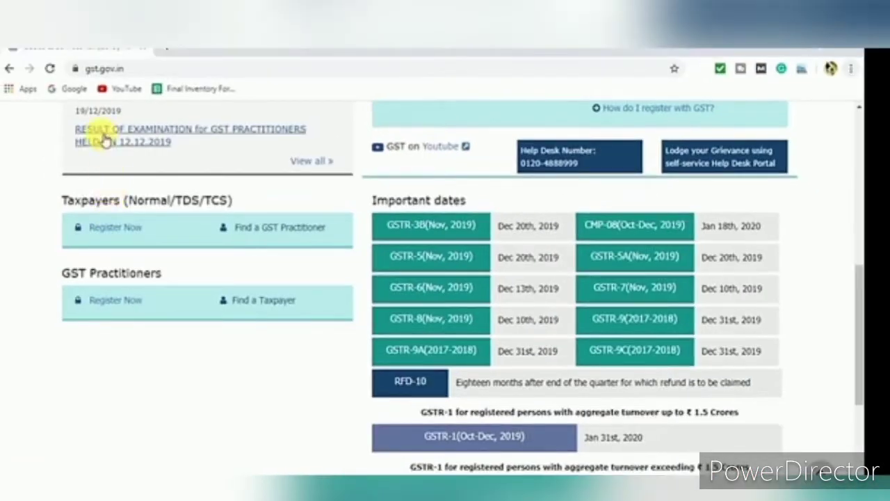
Go to Services > Registration > New Registration
scroll(101, 132, up, 5)
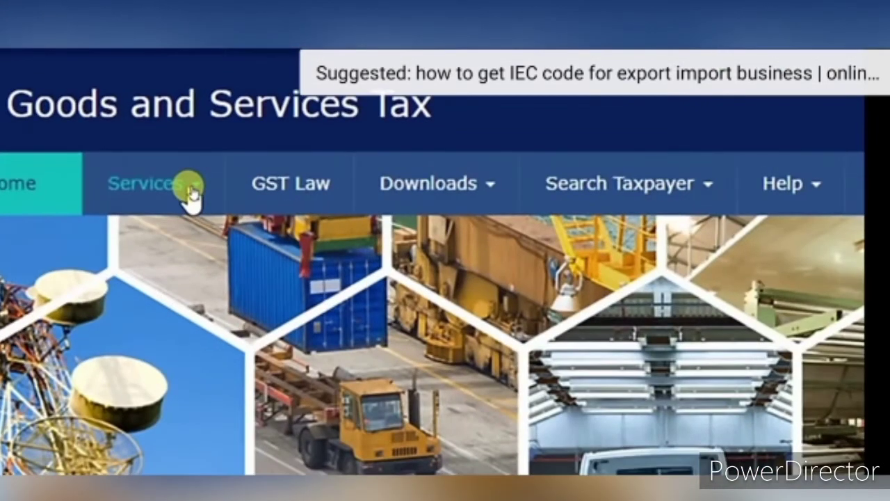
click(192, 192)
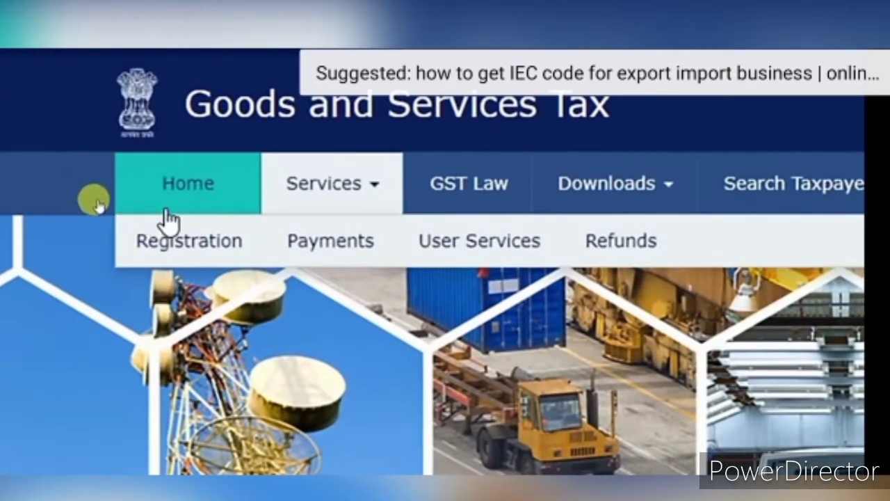
mouse_move(11, 243)
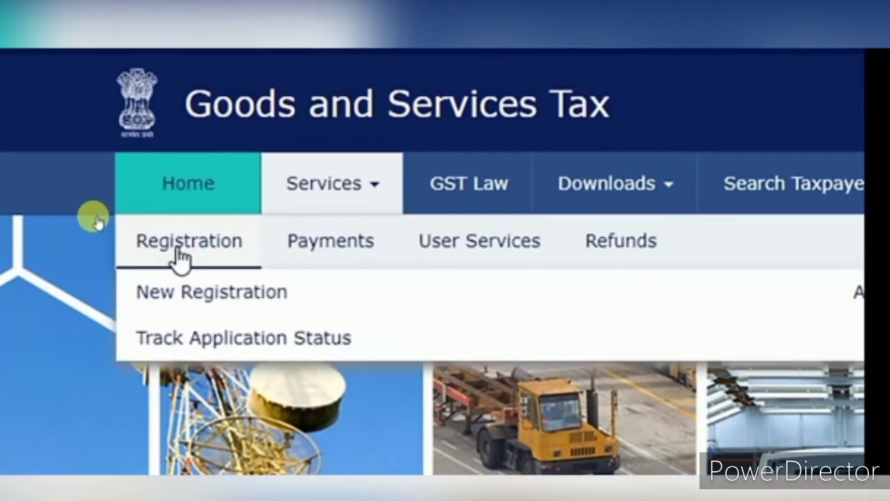
click(167, 299)
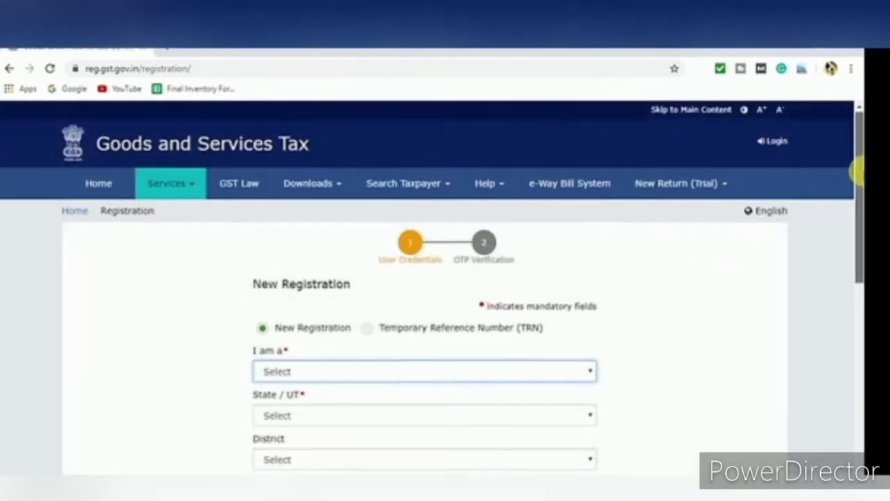
drag(858, 174, 858, 264)
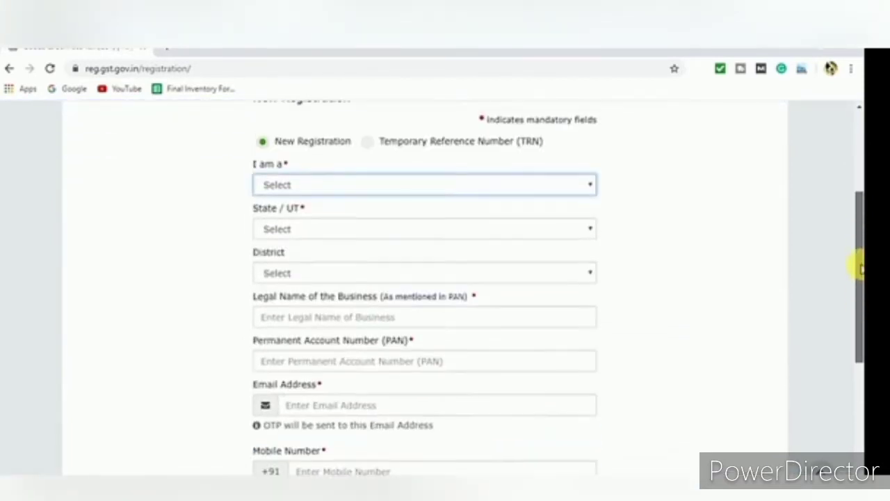
click(360, 191)
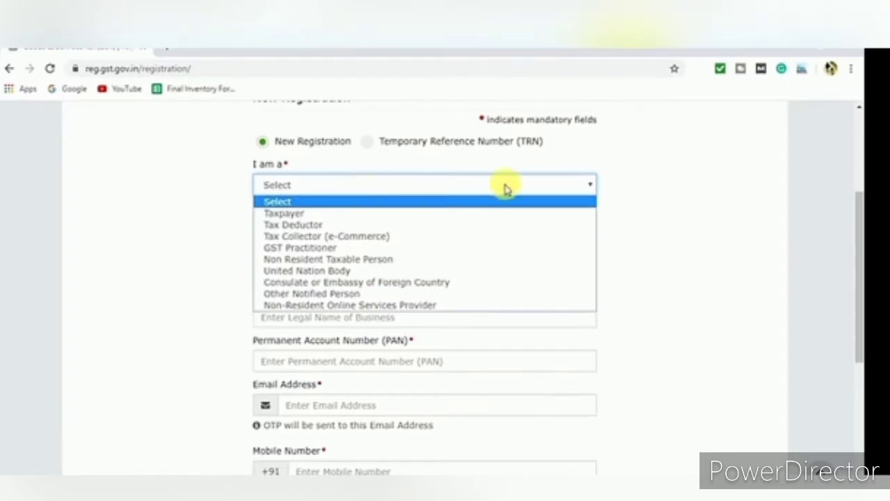
click(713, 193)
mouse_move(859, 221)
mouse_down()
mouse_move(860, 254)
mouse_move(860, 205)
mouse_up()
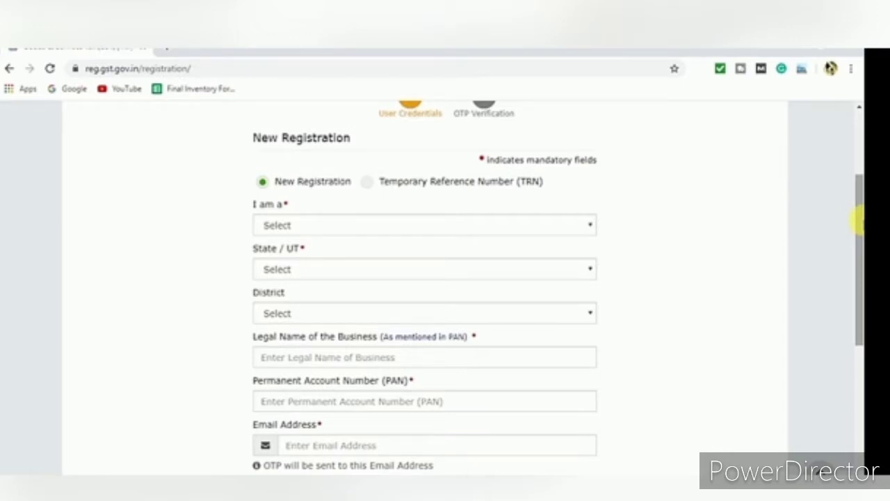
drag(860, 223, 860, 210)
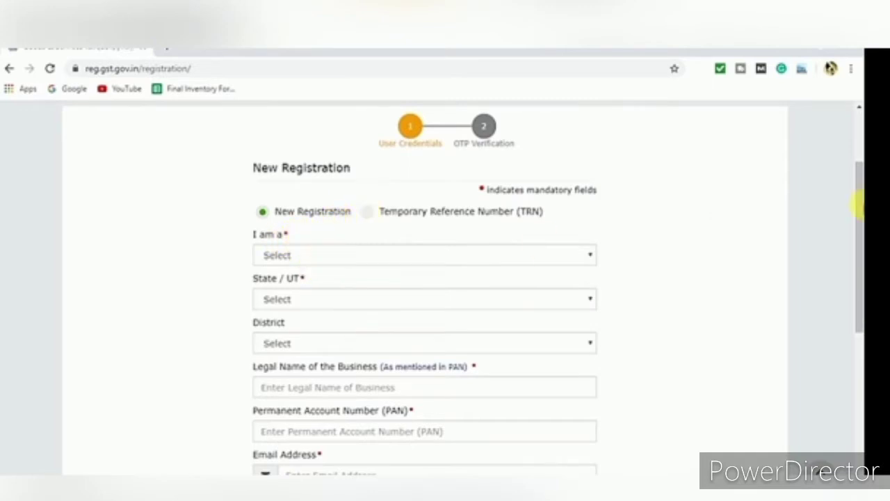
drag(858, 202, 860, 236)
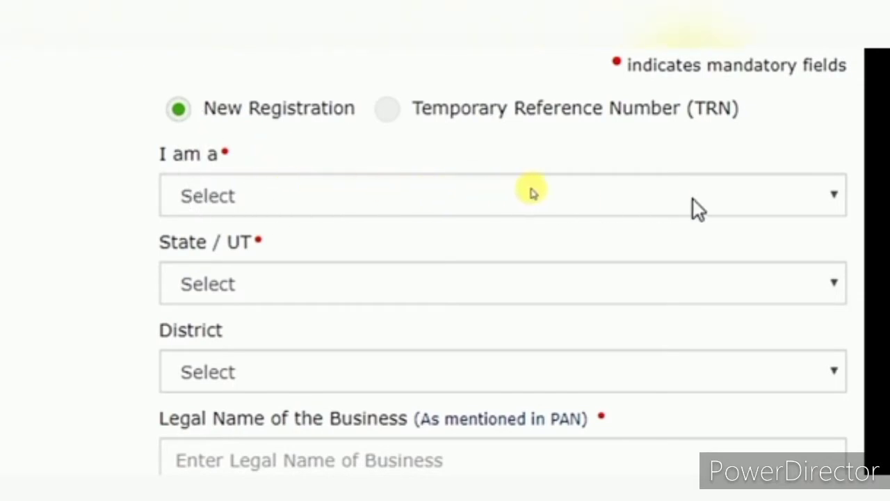
Expand the 'I am a' dropdown to list the applicant types
click(617, 193)
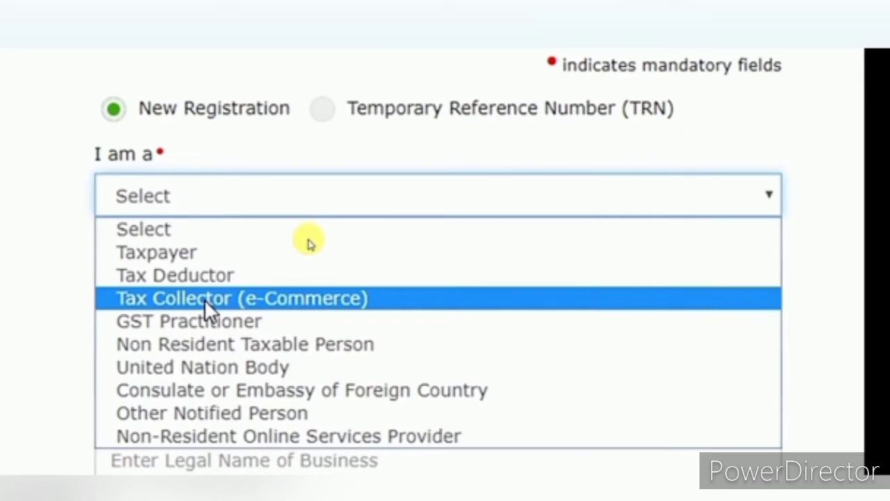
Choose Taxpayer, State Delhi and District New Delhi, then focus the Legal Name field
click(185, 258)
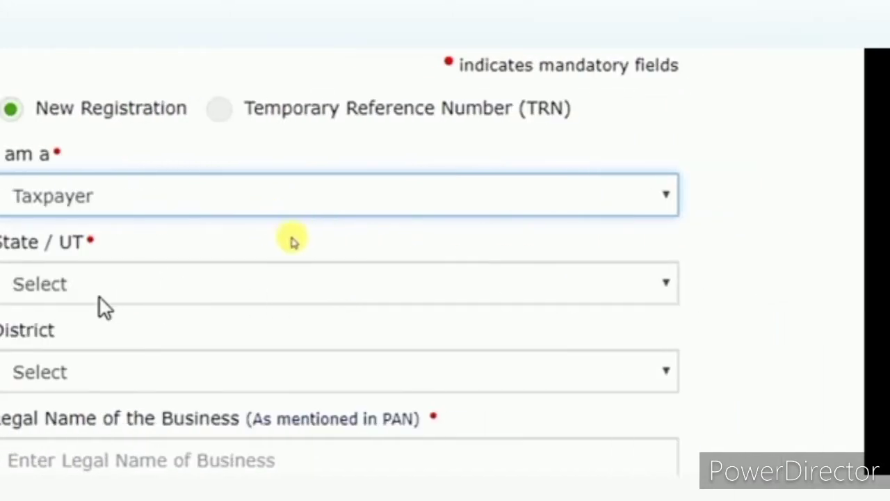
click(44, 294)
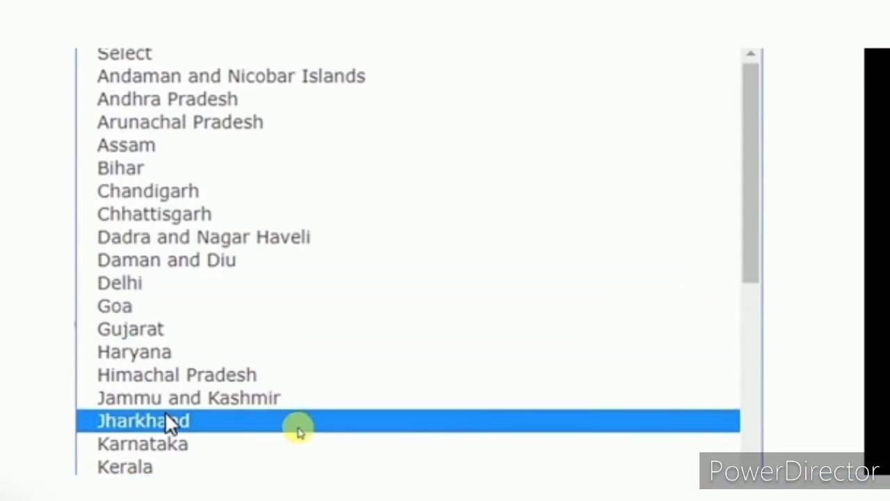
click(178, 284)
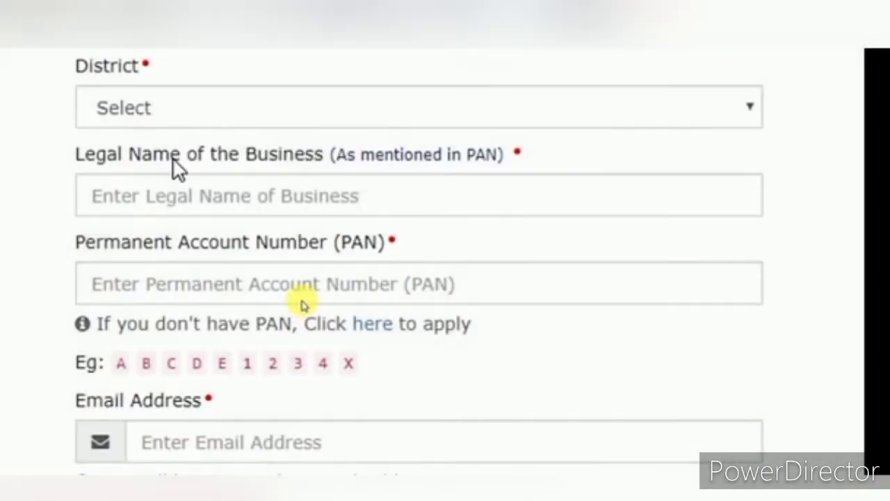
scroll(180, 144, up, 2)
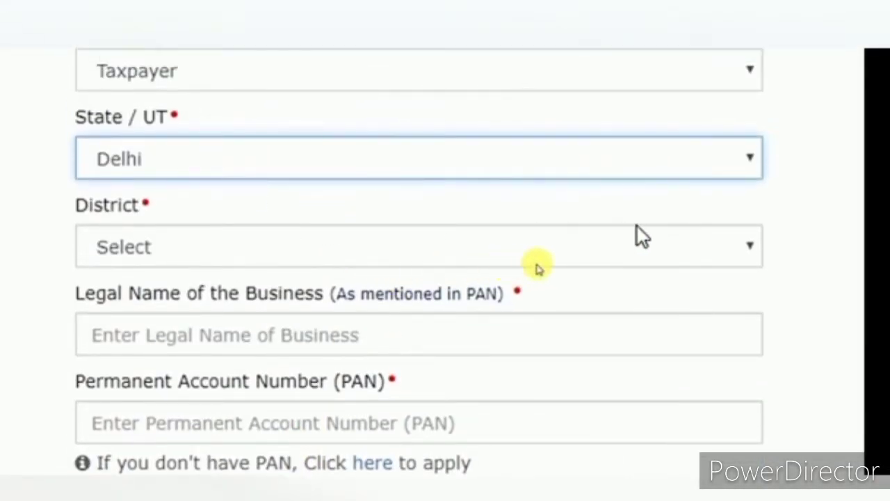
click(331, 249)
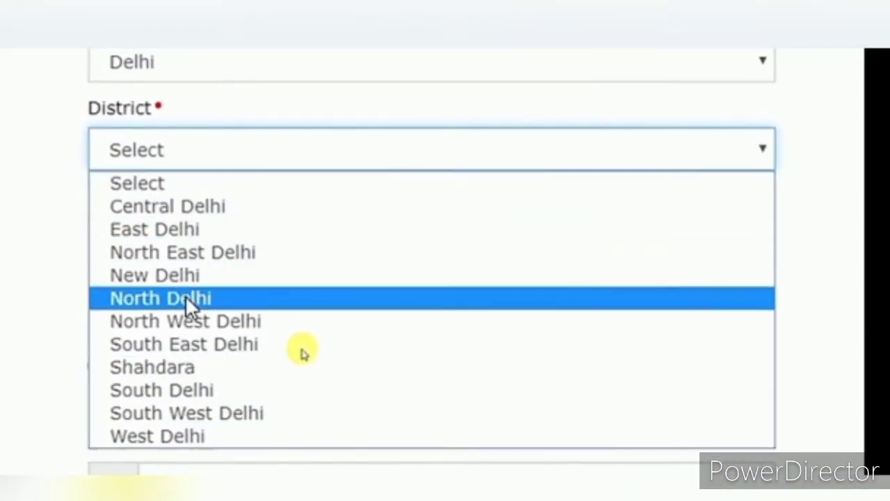
click(218, 281)
click(376, 236)
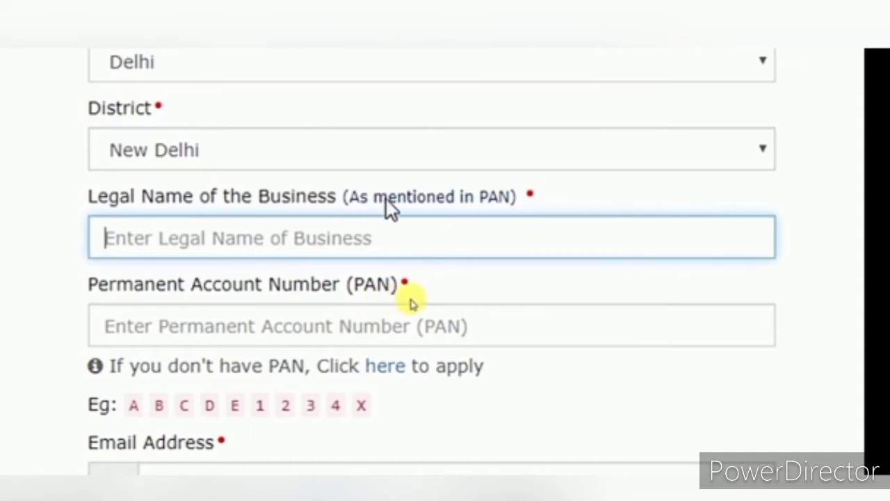
mouse_move(489, 198)
mouse_down()
mouse_move(502, 195)
mouse_move(497, 204)
mouse_up()
click(373, 249)
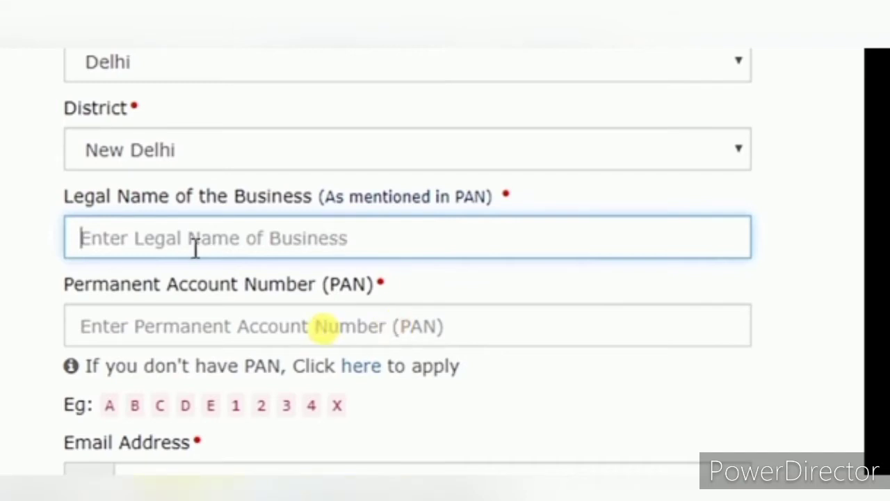
Enter the applicant's legal name in capitals and their PAN
text(a)
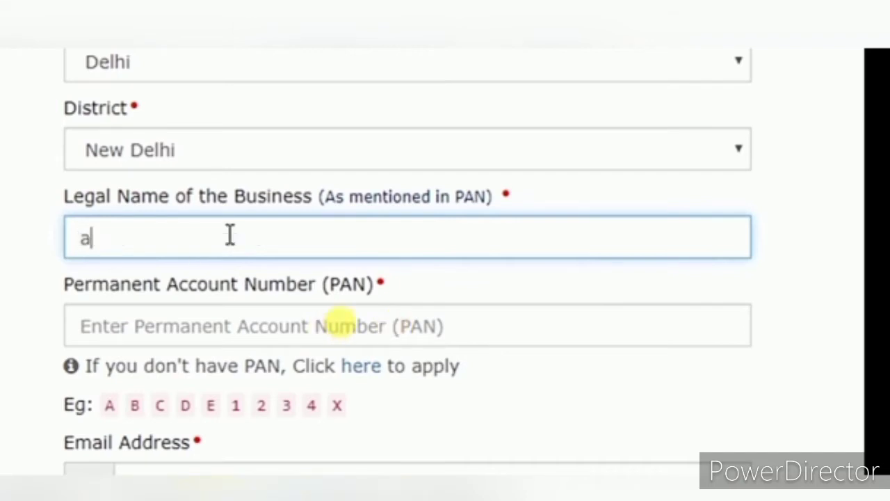
key(BackSpace)
key(Tab)
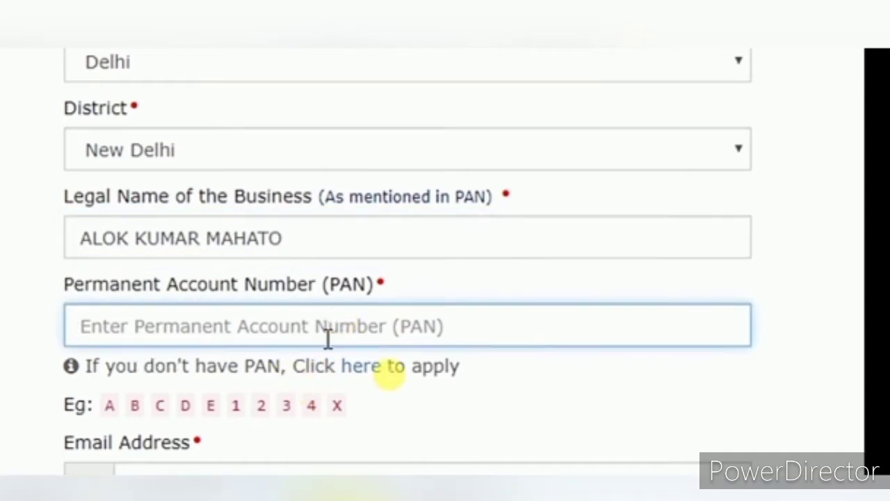
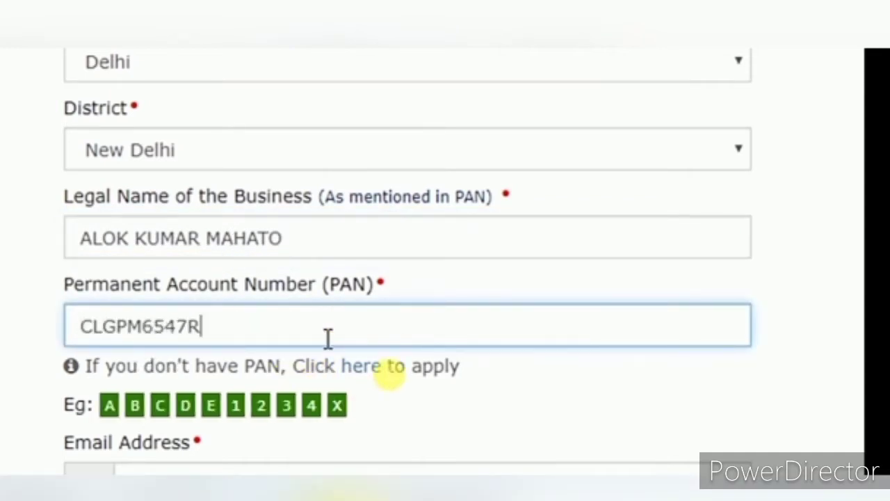
Fill in the applicant's e-mail, mobile number and the captcha, then submit Part A
scroll(299, 403, down, 2)
click(193, 370)
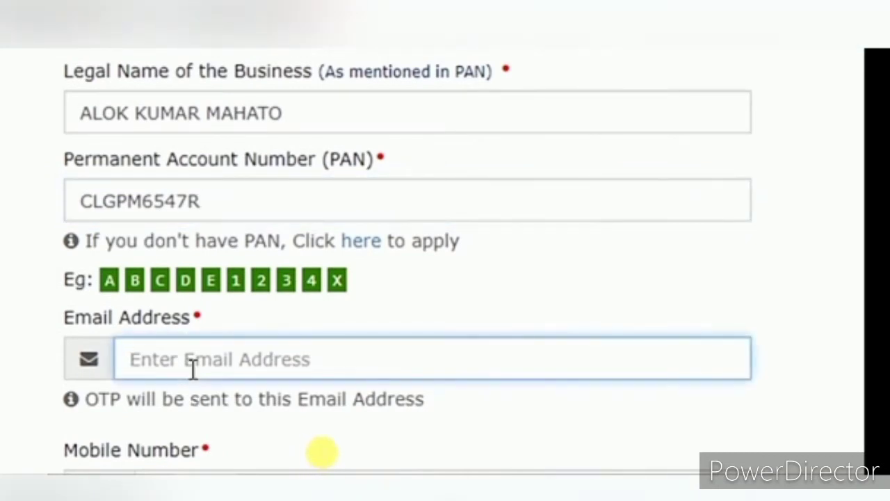
scroll(221, 171, down, 5)
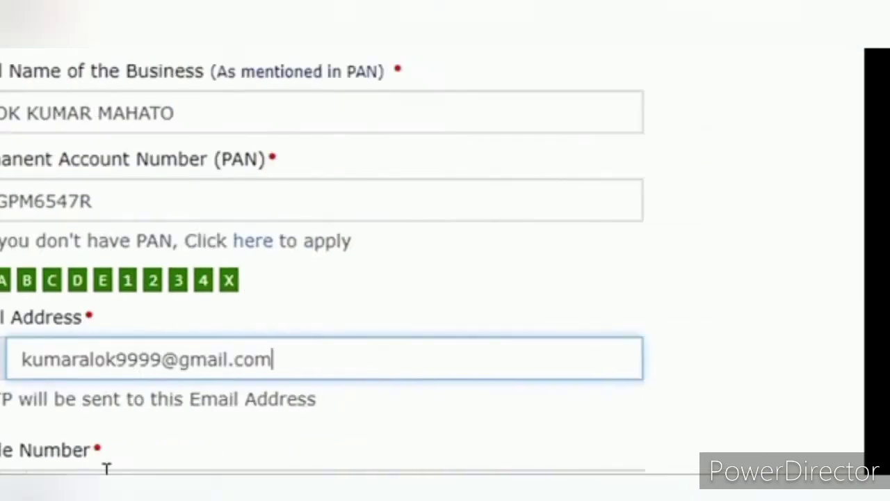
click(216, 138)
text(XXXXXXXXXX)
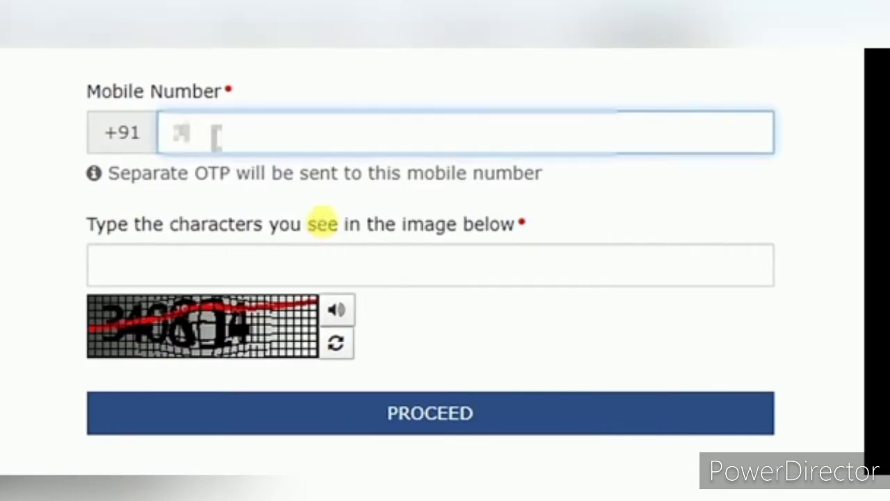
click(190, 273)
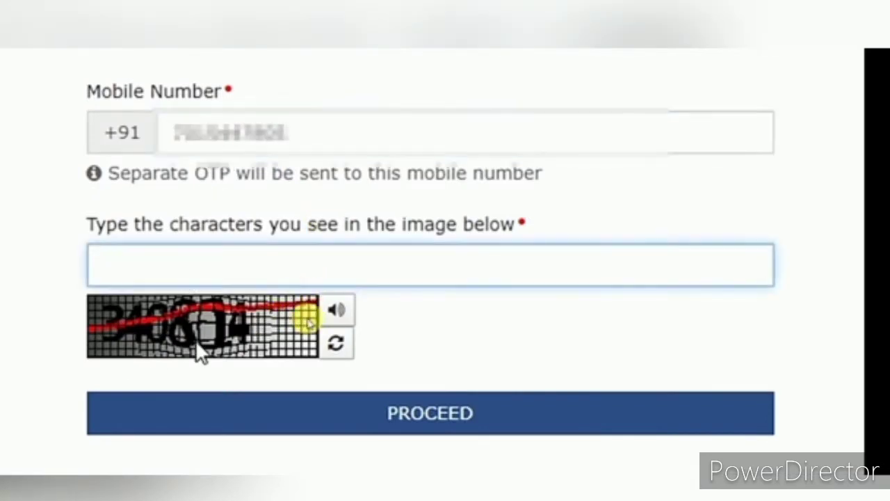
text(34)
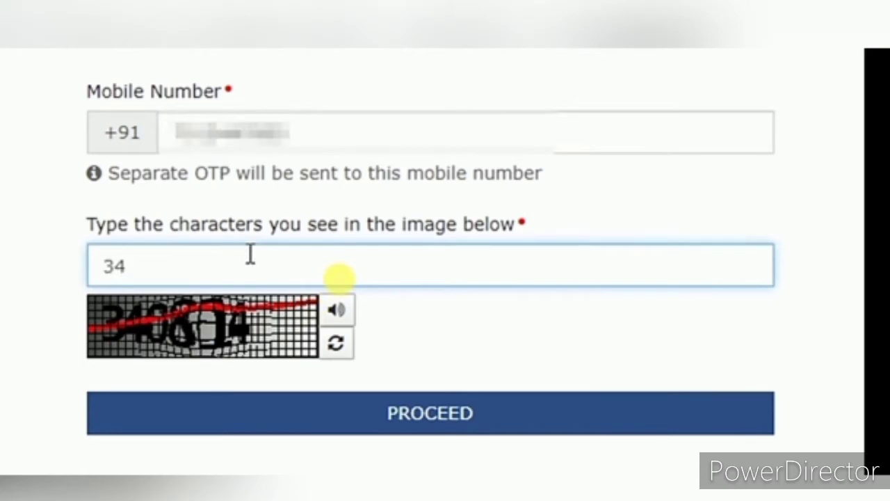
text(0814)
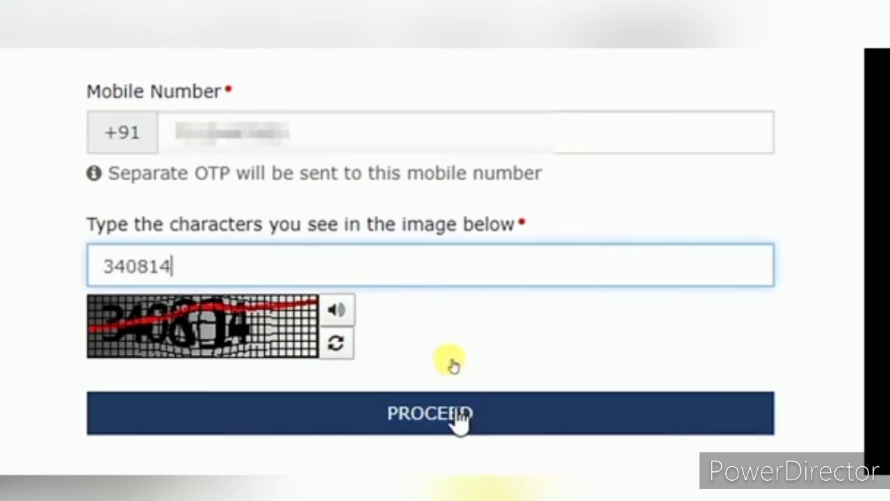
click(463, 419)
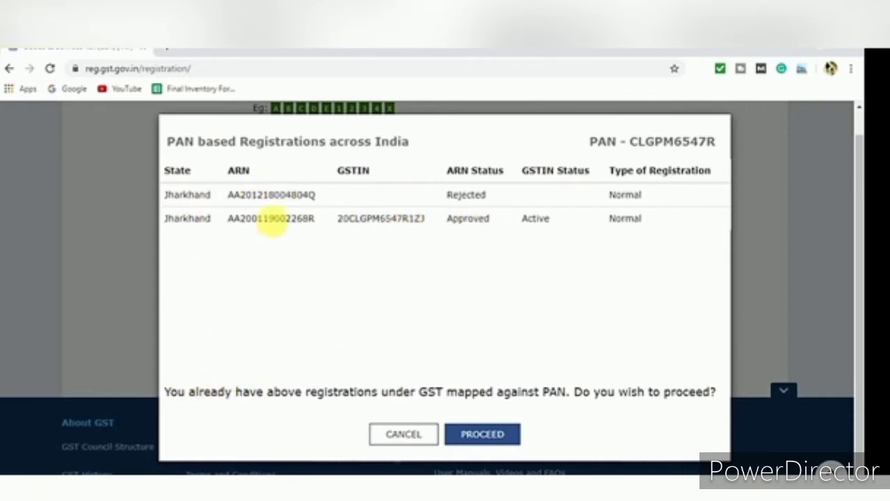
Review the rejected and active PAN-linked registrations, then proceed with the new application
drag(169, 219, 668, 219)
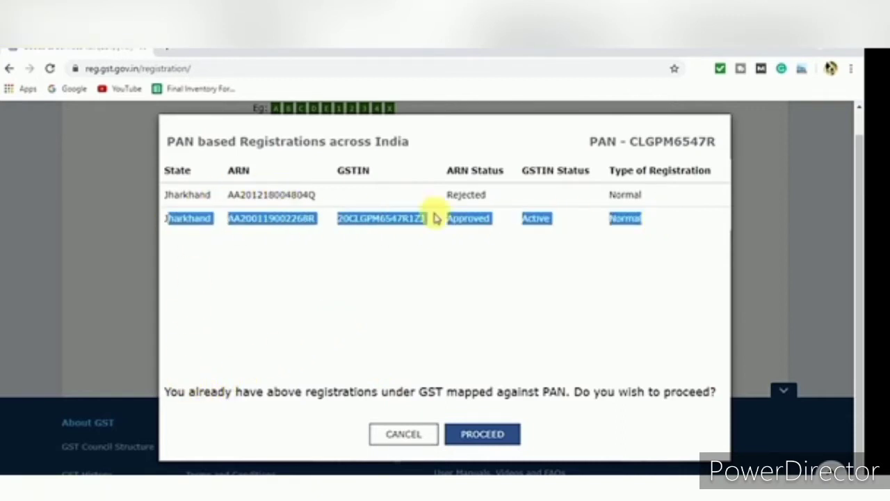
double_click(203, 225)
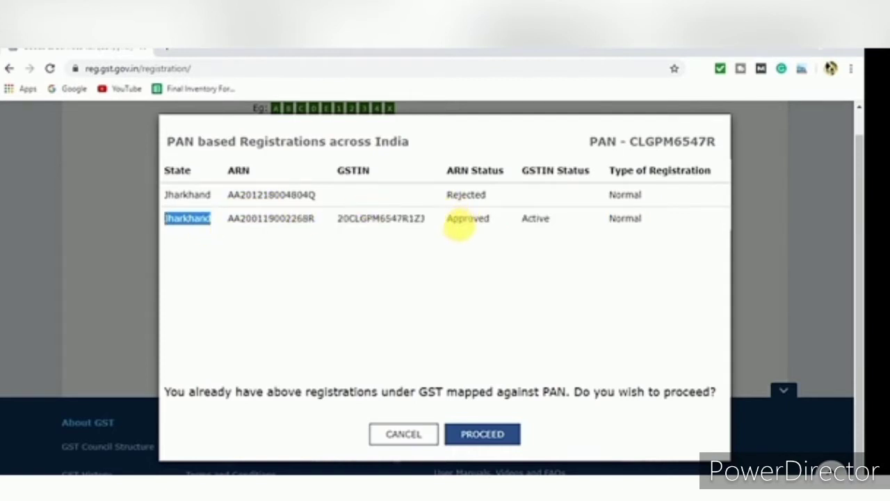
drag(445, 196, 485, 196)
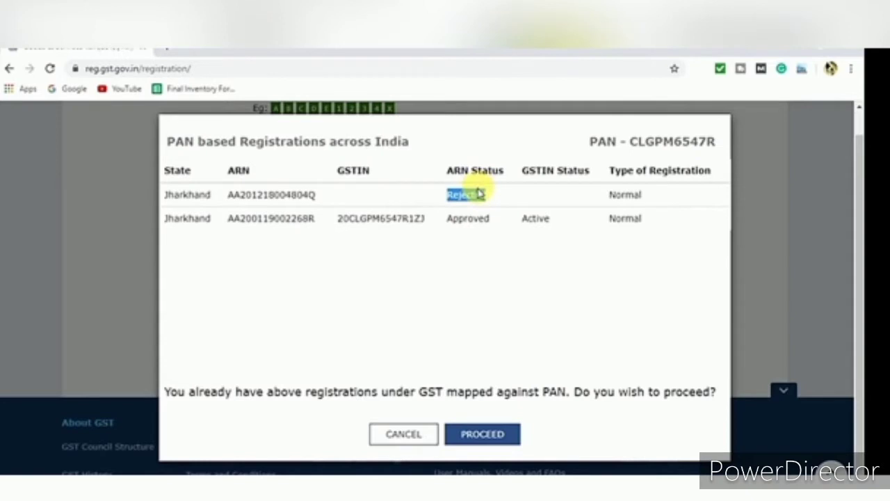
drag(520, 219, 556, 222)
click(470, 318)
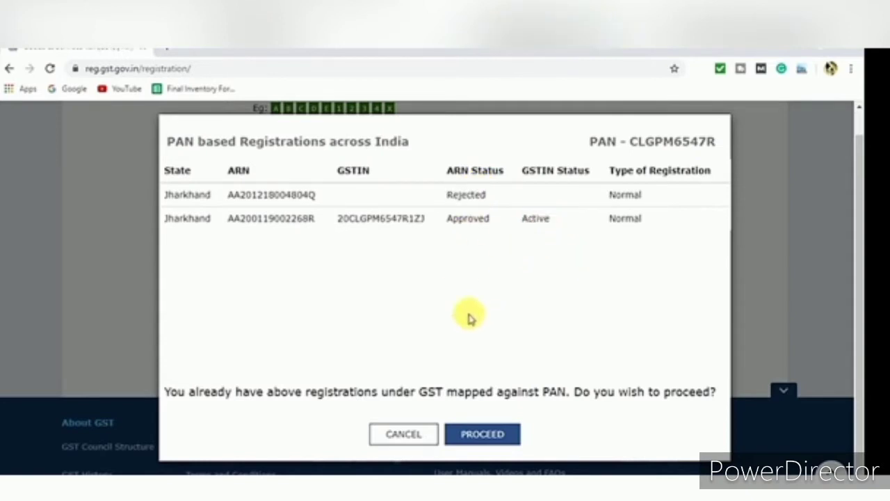
click(479, 441)
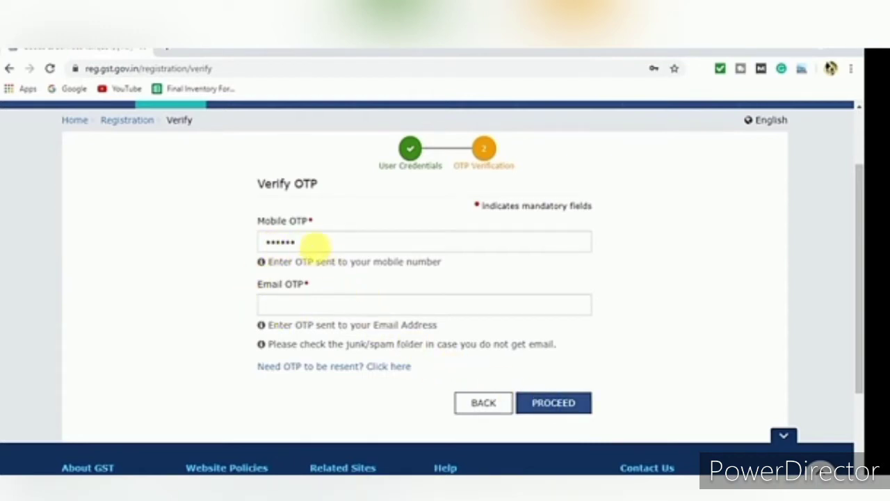
Enter the email OTP to submit Part A and decline saving the browser password
click(301, 307)
text(••••••)
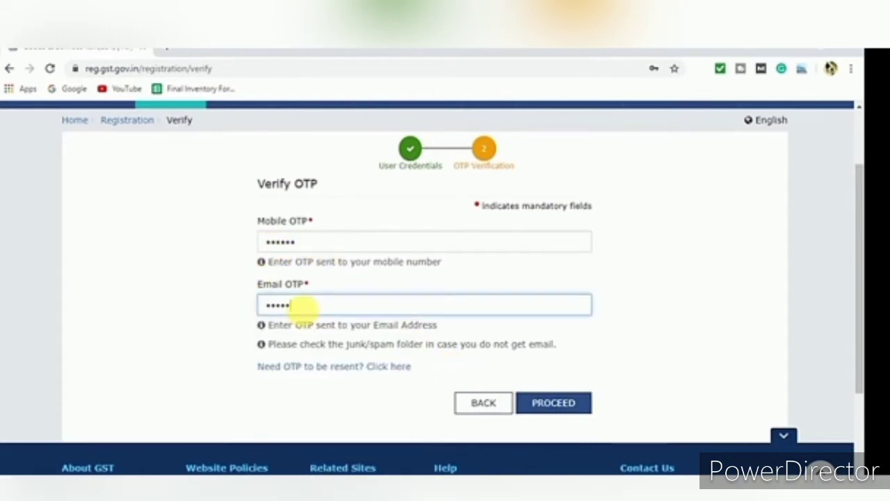
click(566, 401)
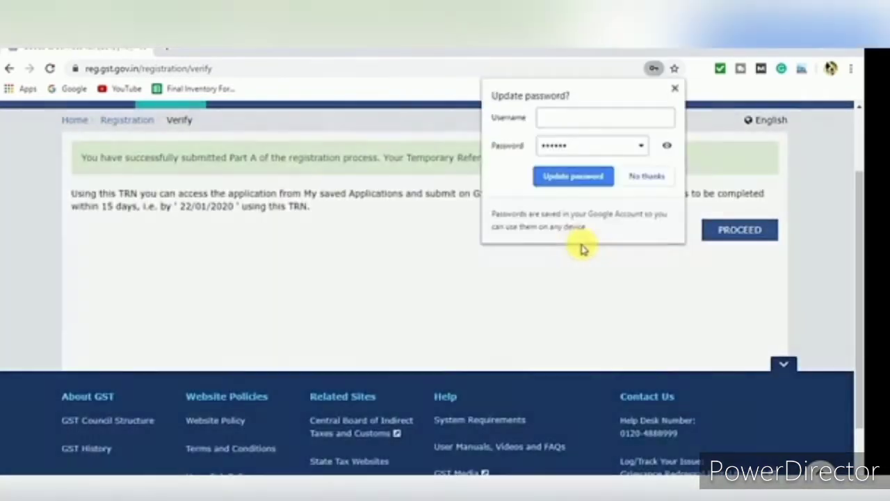
click(645, 176)
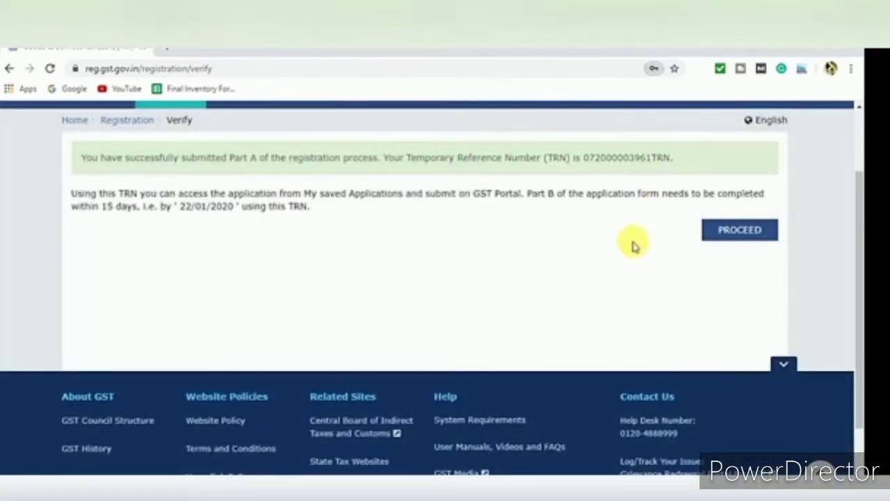
drag(858, 258, 858, 213)
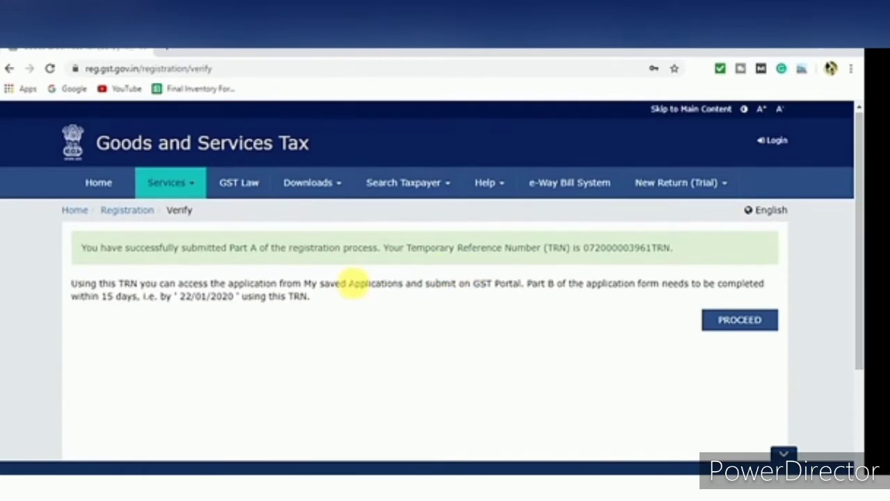
key(ctrl+t)
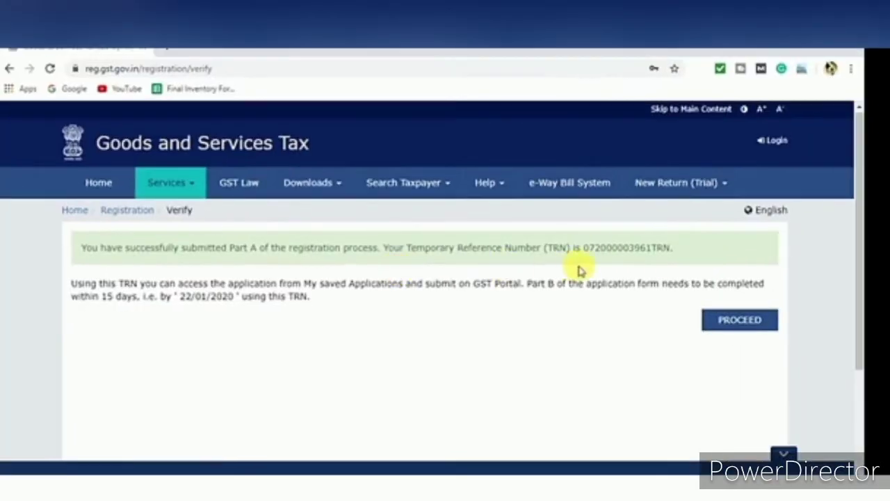
Copy the issued Temporary Reference Number into a Notepad note
drag(584, 248, 674, 255)
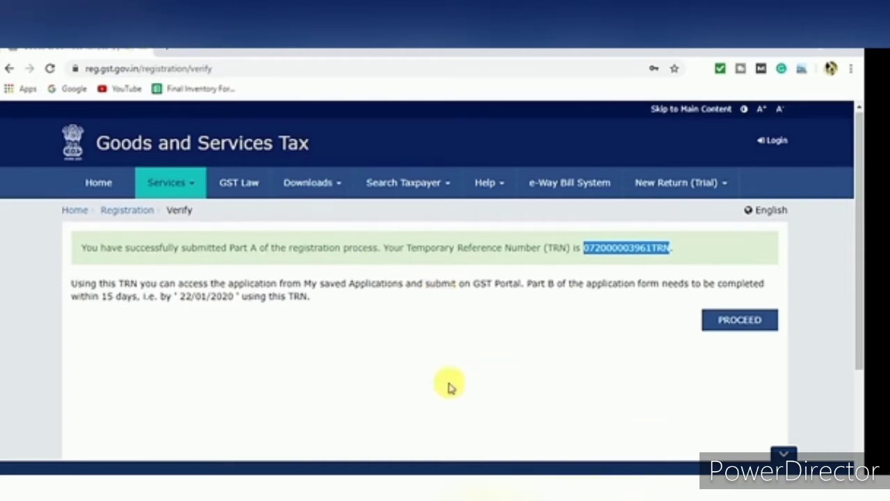
right_click(624, 255)
click(636, 260)
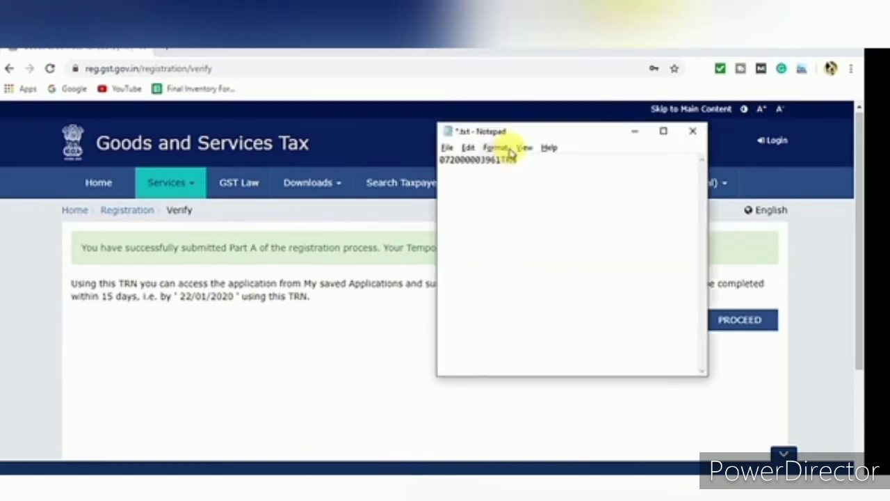
click(368, 337)
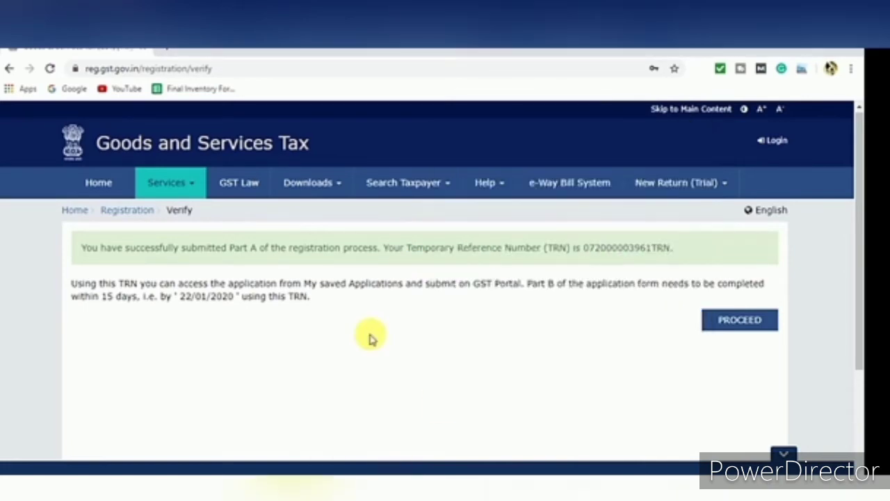
Reach the New Registration login form with the Temporary Reference Number (TRN) option selected
click(736, 326)
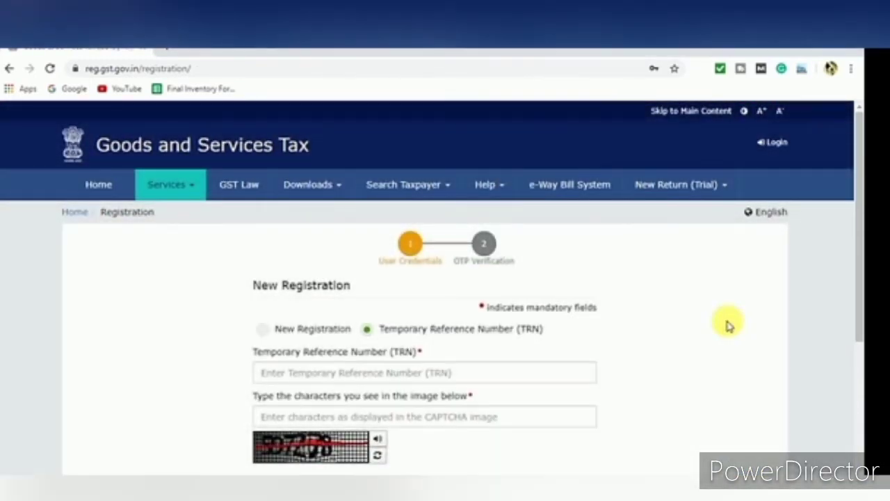
drag(856, 169, 858, 201)
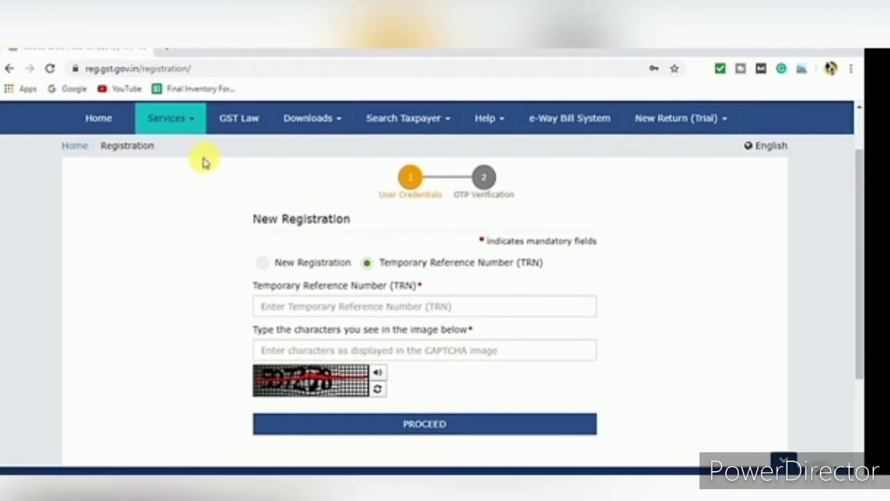
click(196, 122)
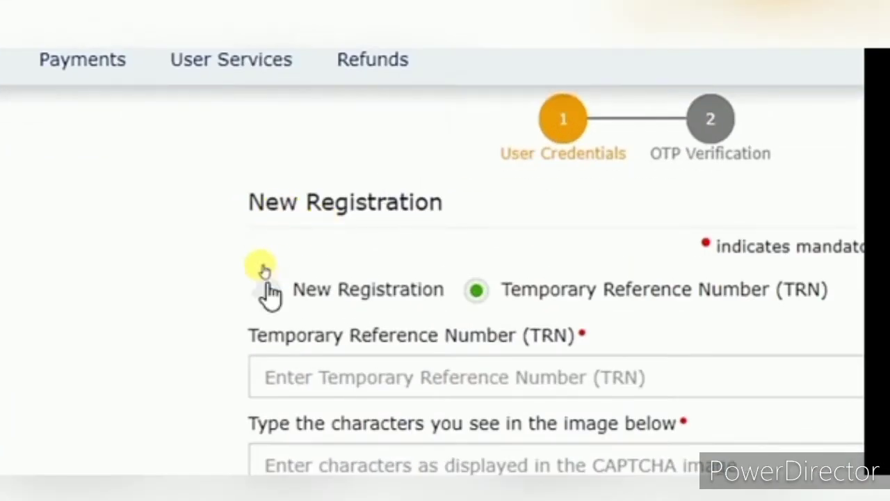
click(269, 294)
click(479, 295)
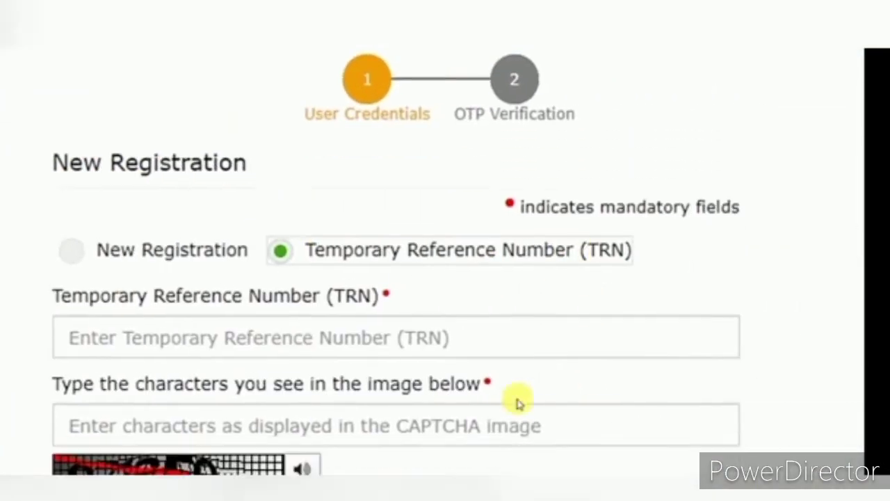
scroll(518, 404, down, 2)
click(108, 137)
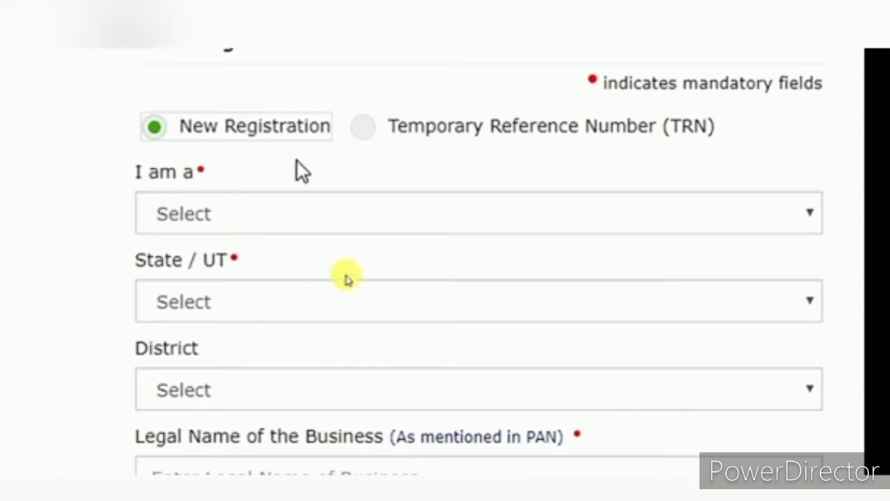
click(374, 134)
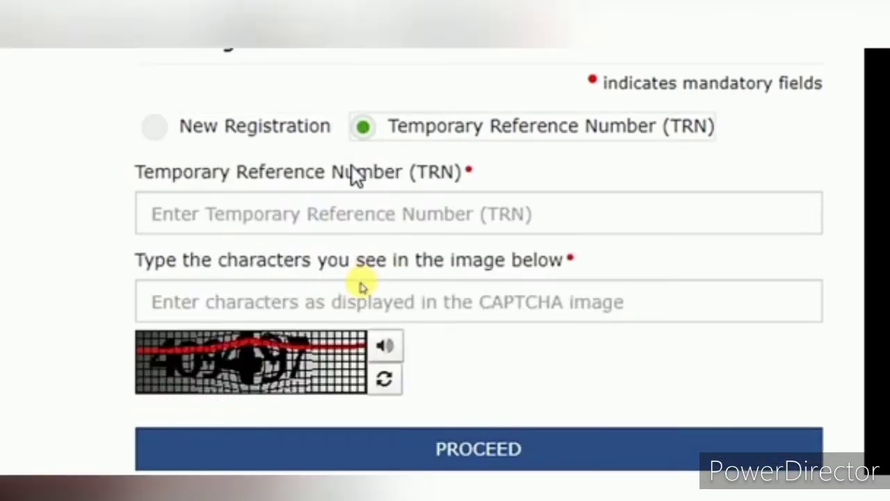
Paste the saved TRN from Notepad into the TRN field and enter the captcha
click(340, 221)
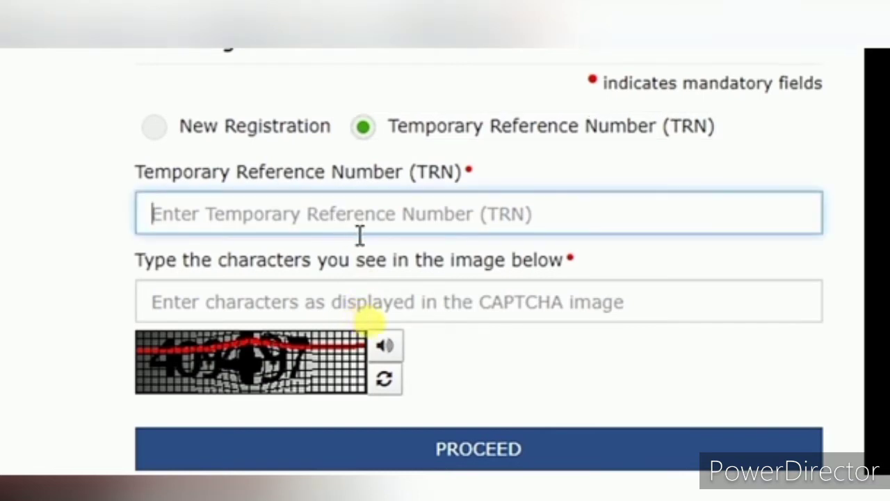
key(alt+Tab)
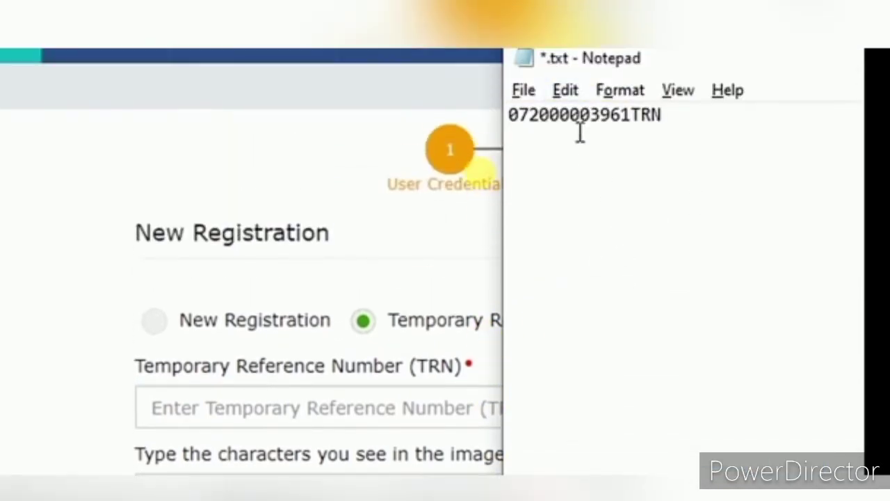
double_click(579, 125)
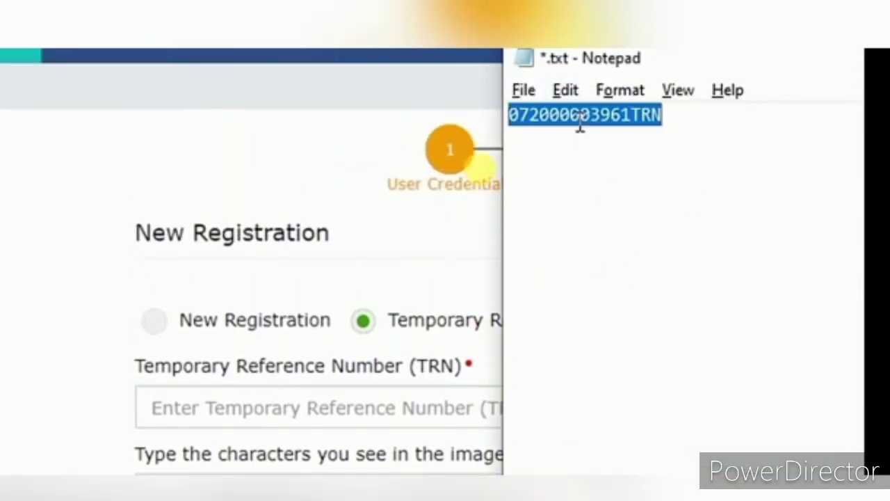
click(251, 402)
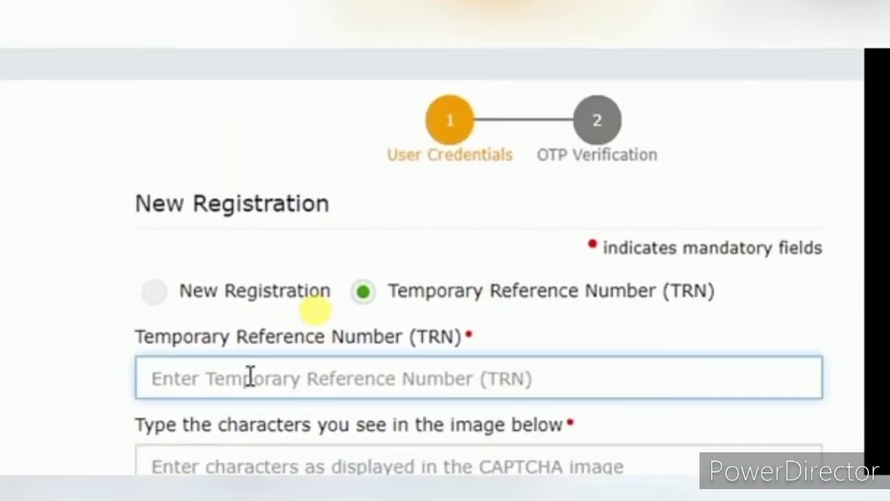
key(ctrl+v)
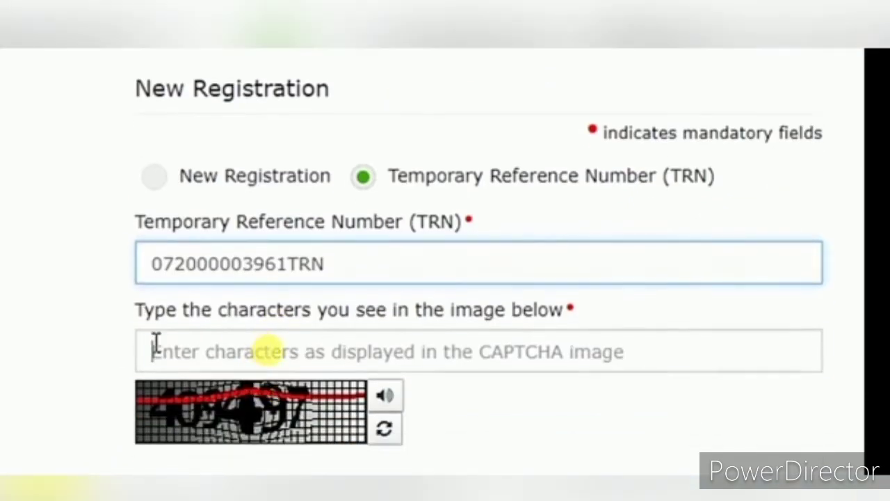
click(156, 457)
text(409)
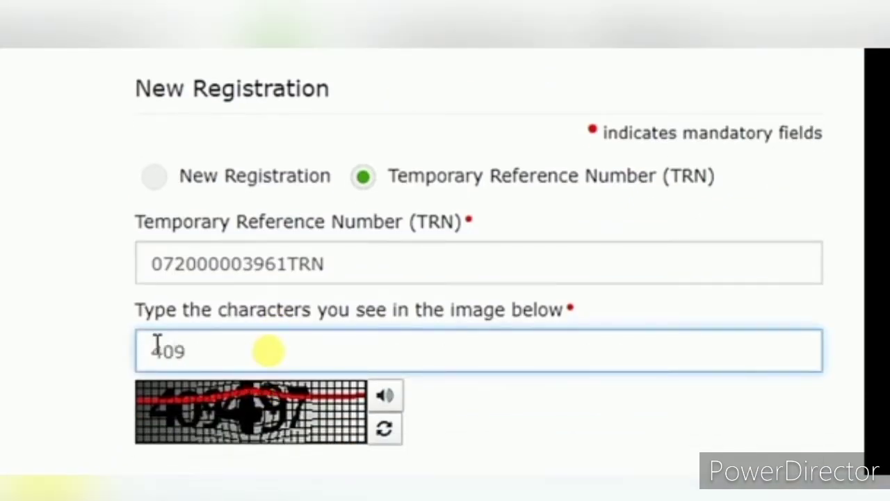
text(497)
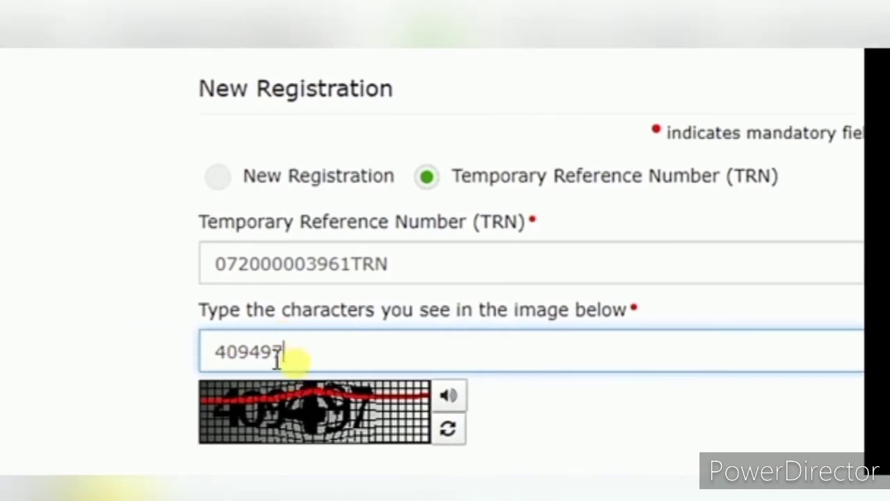
scroll(294, 417, down, 1)
Submit the TRN and OTP, decline Chrome's password update, and scroll to My Saved Applications
click(564, 462)
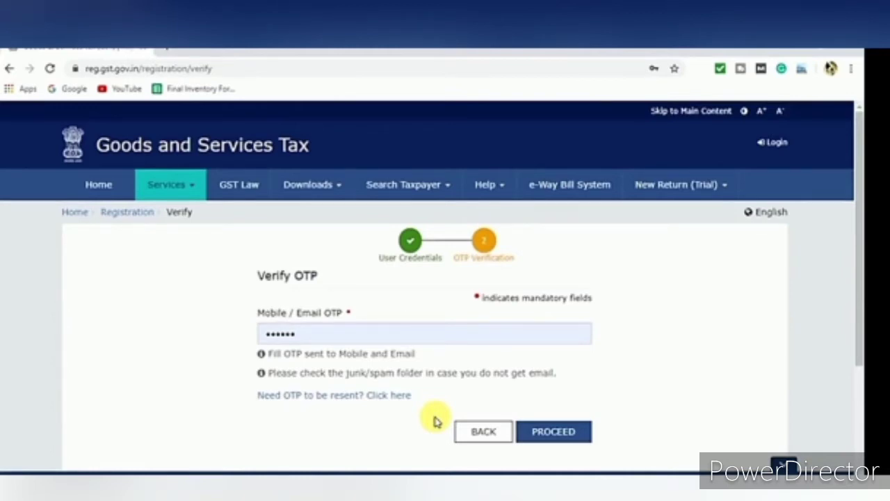
click(564, 437)
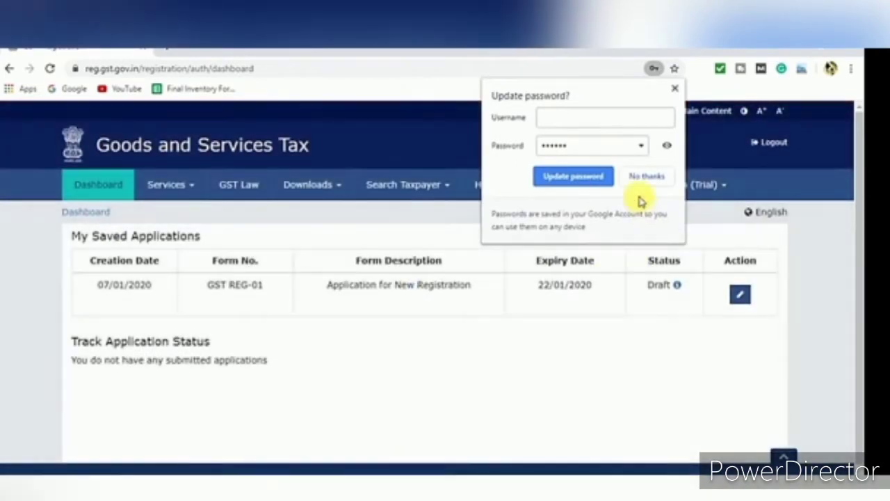
click(634, 177)
drag(859, 205, 858, 243)
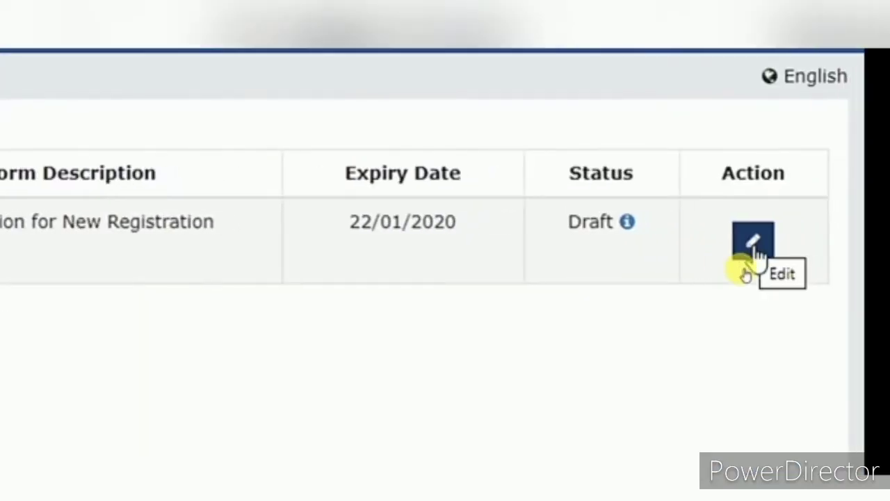
Open the draft GST REG-01 for editing and highlight its Legal Name of the Business label
click(755, 249)
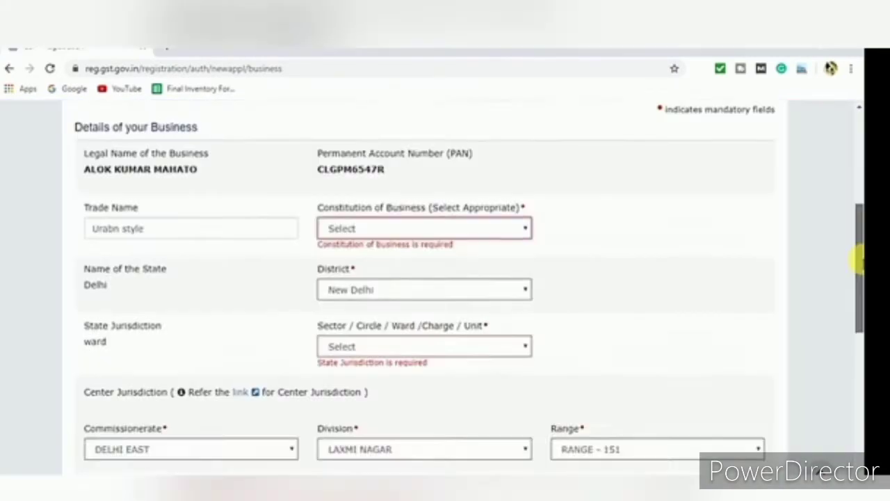
drag(860, 258, 834, 228)
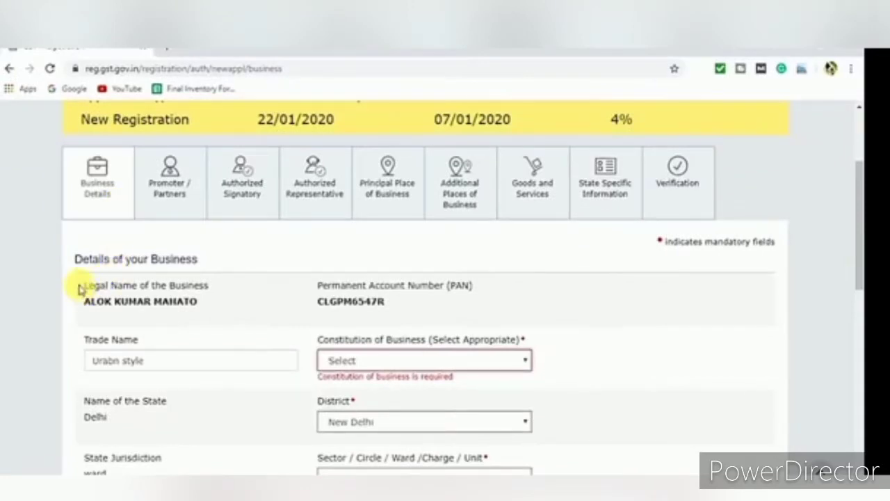
drag(42, 371, 131, 374)
drag(123, 290, 232, 282)
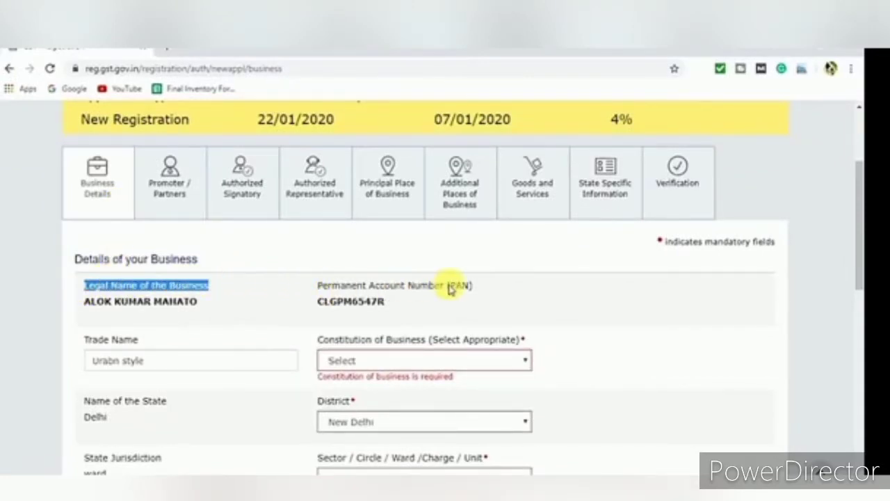
click(199, 303)
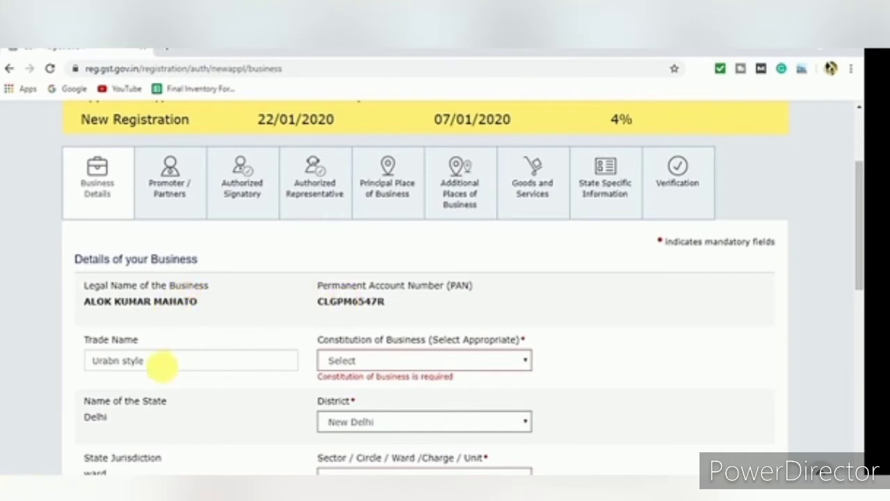
Replace the misspelled trade name 'Urabn style' with 'URBAN STYLE'
click(221, 360)
drag(221, 360, 60, 367)
key(BackSpace)
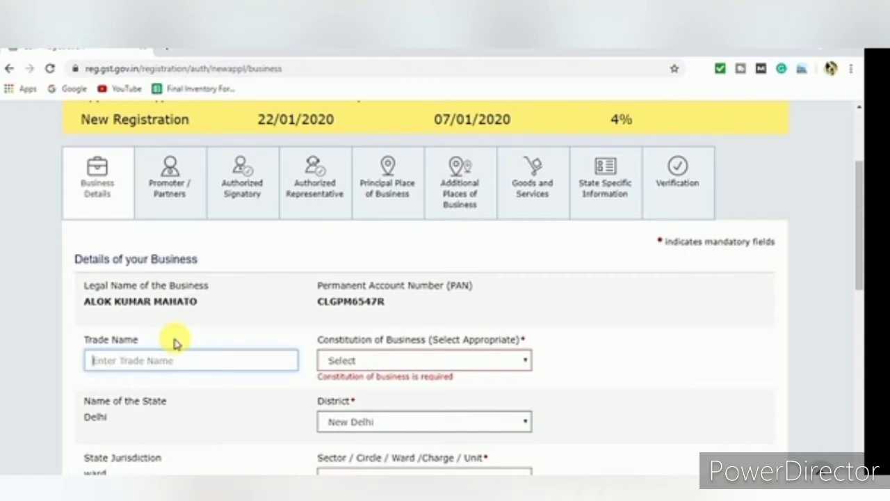
key(ctrl+t)
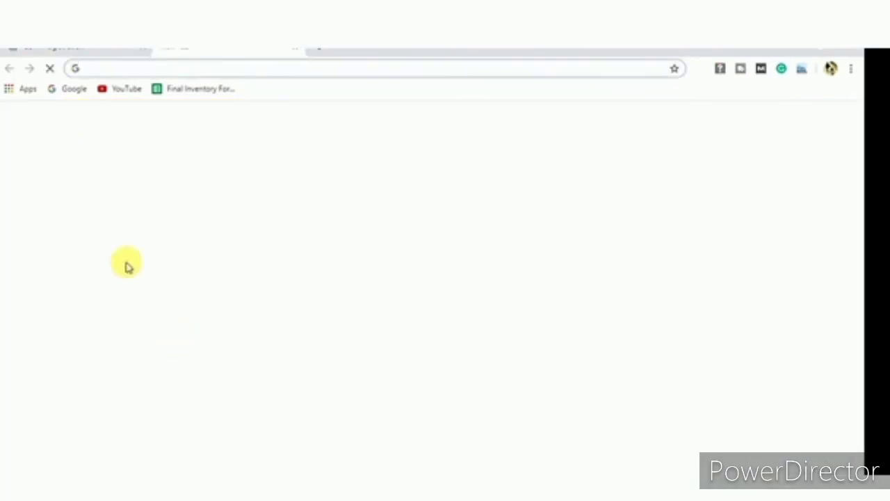
click(68, 50)
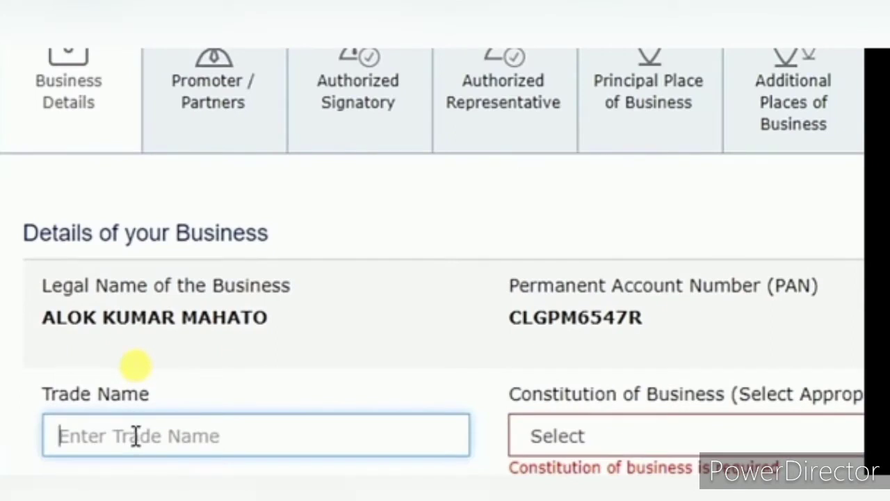
text(URBAN)
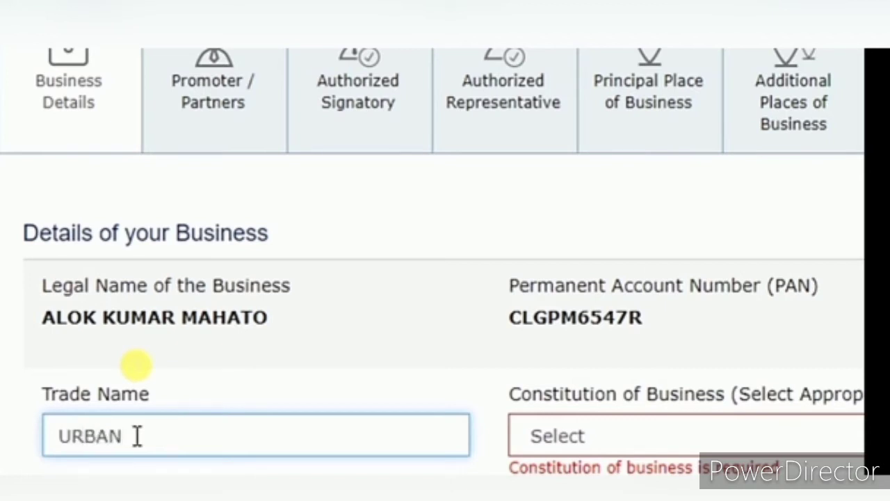
text( STYLE)
Set the Constitution of Business to Proprietorship
scroll(226, 410, down, 1)
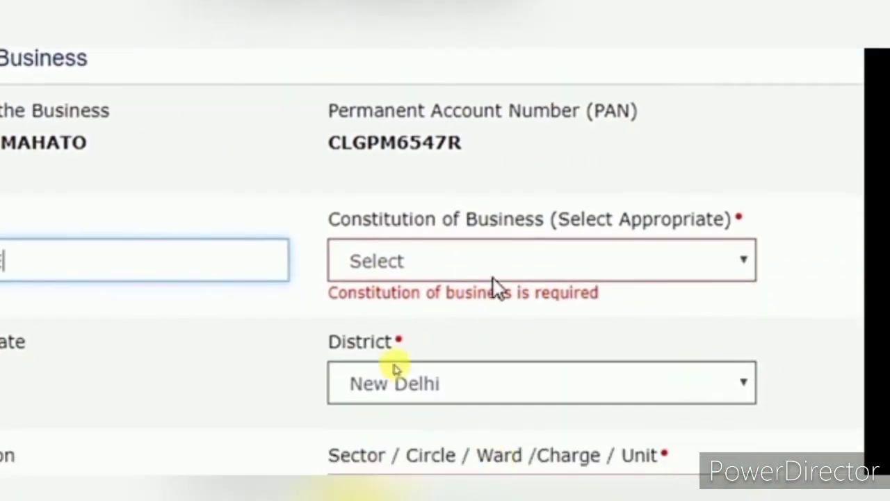
click(463, 262)
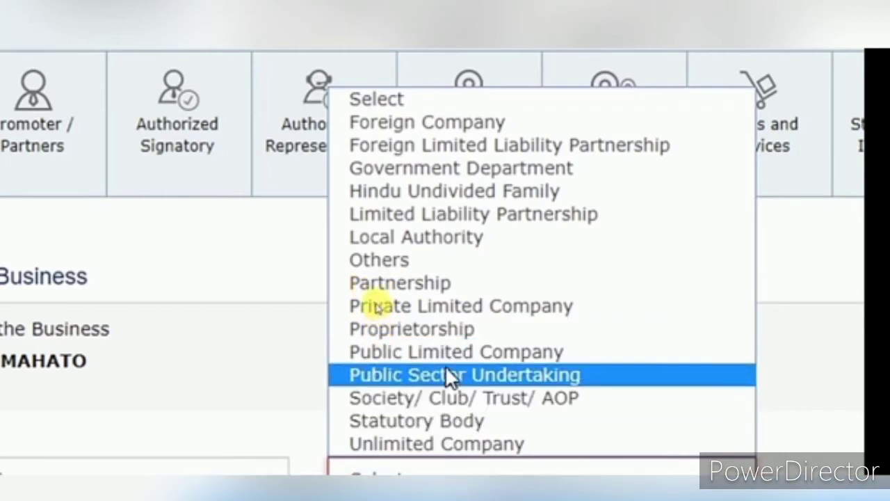
click(438, 324)
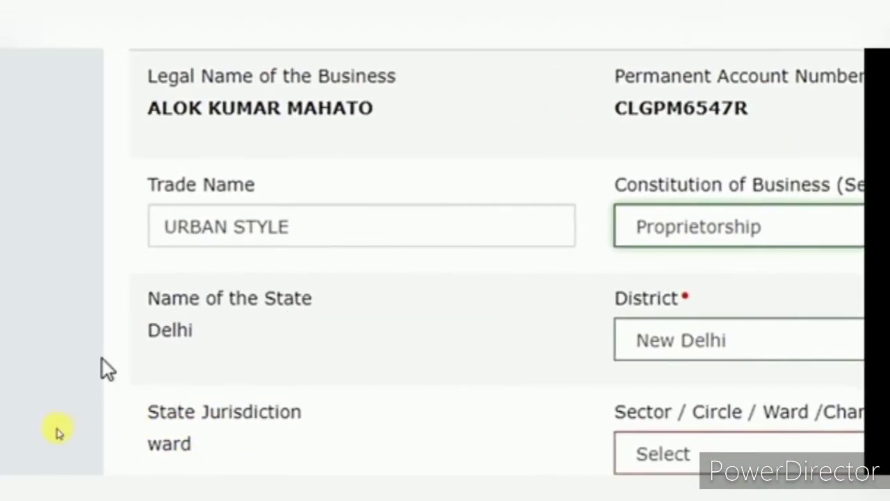
click(102, 416)
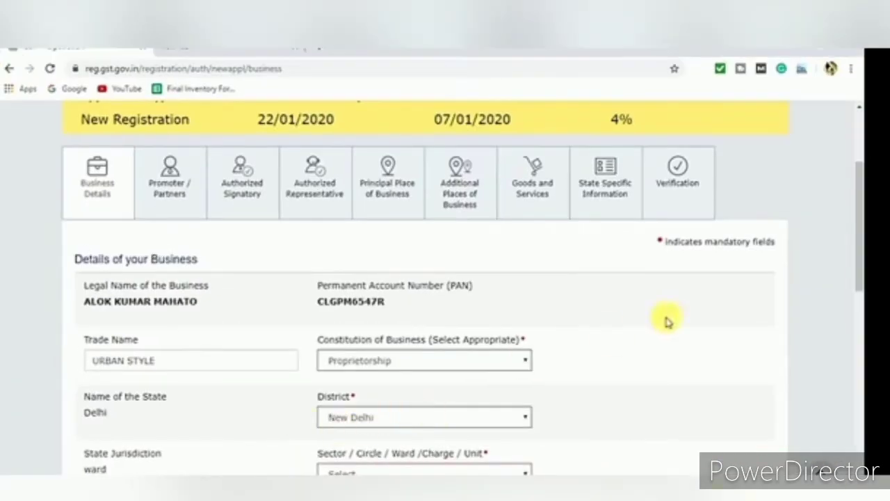
Keep DELHI EAST, LAXMI NAGAR and RANGE - 151 as the centre jurisdiction
drag(860, 223, 860, 298)
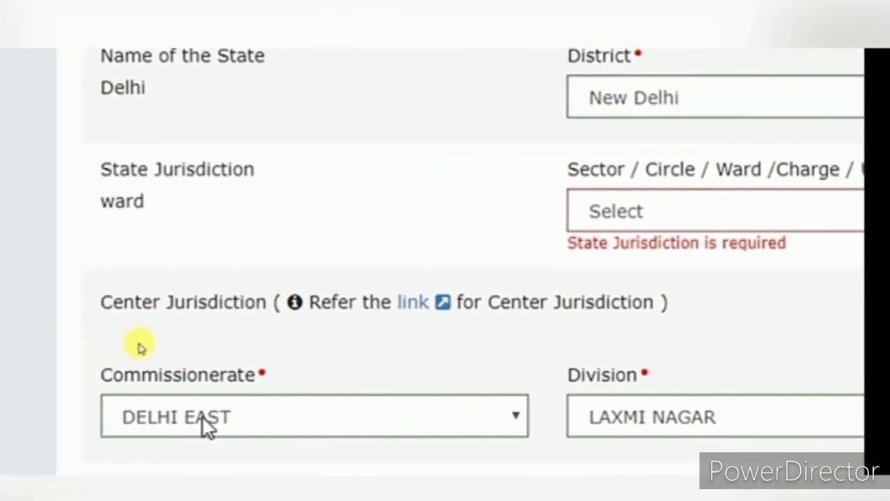
click(202, 418)
click(229, 419)
click(778, 420)
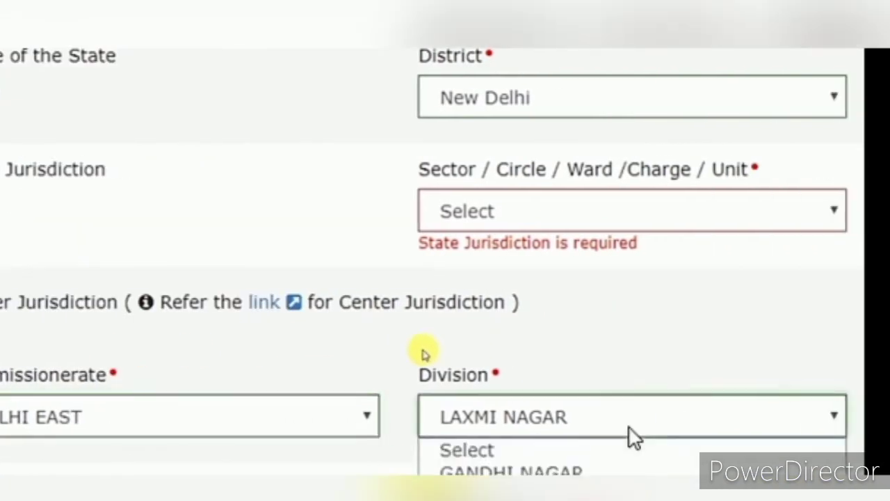
click(629, 427)
click(604, 418)
click(602, 417)
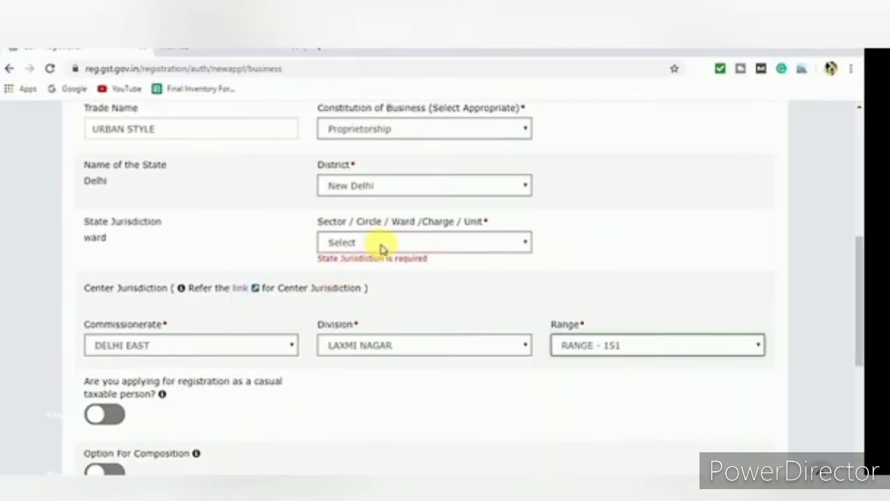
Choose Ward 103 as the state jurisdiction ward
click(381, 247)
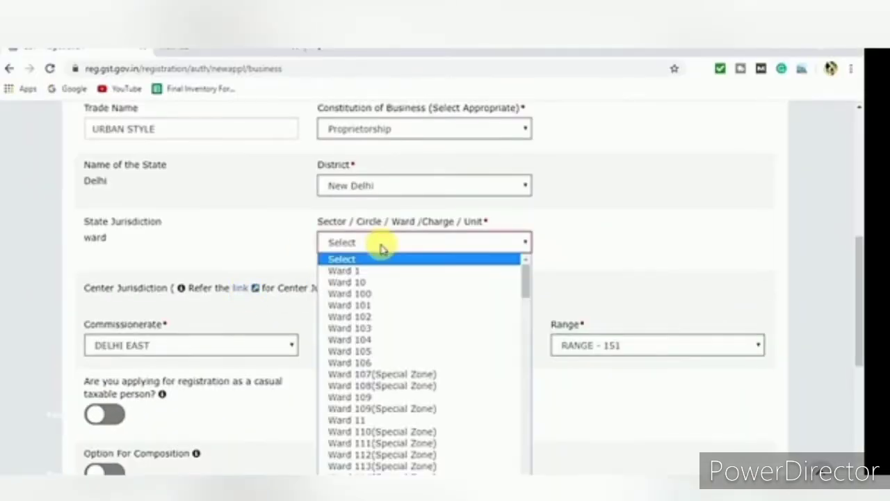
click(361, 327)
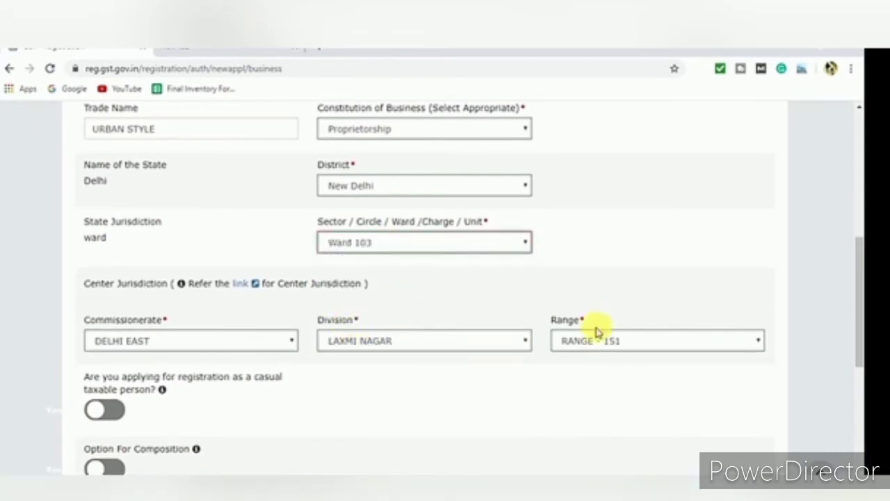
drag(858, 280, 859, 370)
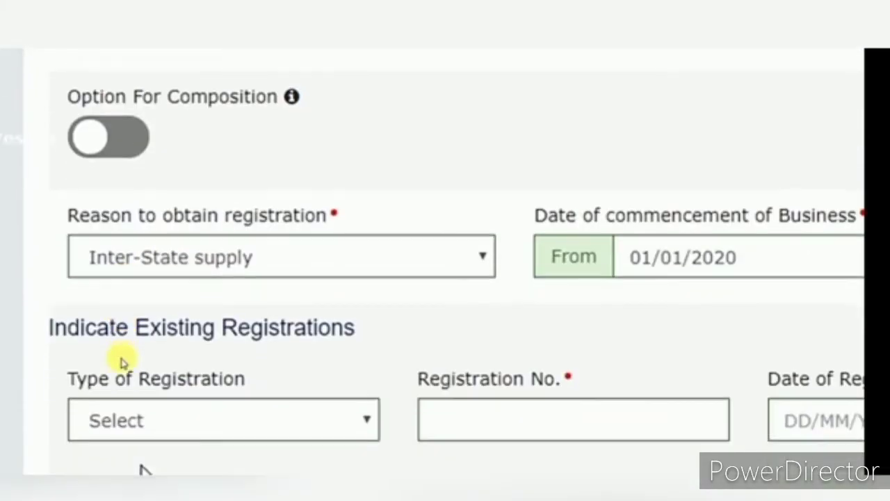
click(283, 257)
scroll(255, 340, down, 2)
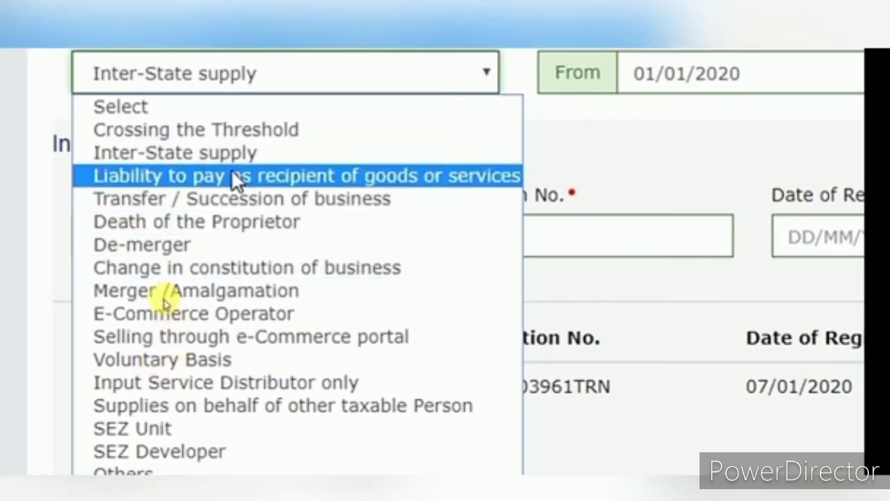
click(228, 158)
scroll(372, 136, up, 2)
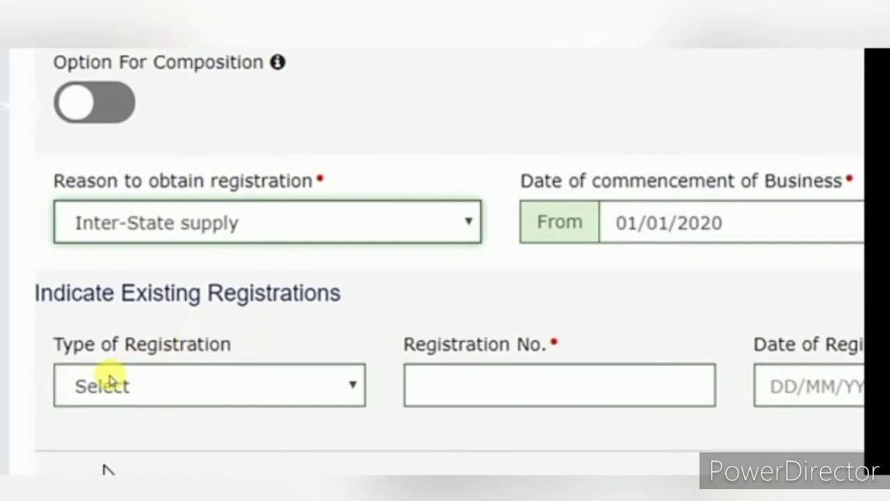
scroll(184, 459, down, 2)
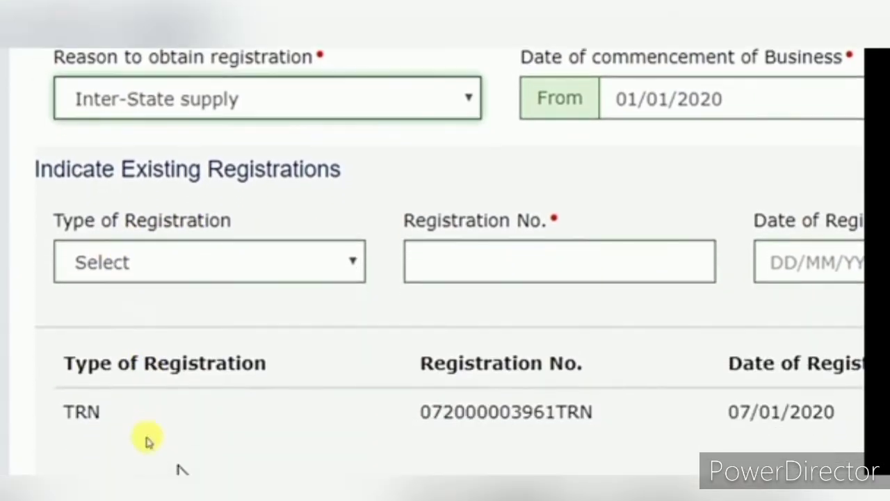
Set the existing registration type to Others, specified as TRN
click(128, 260)
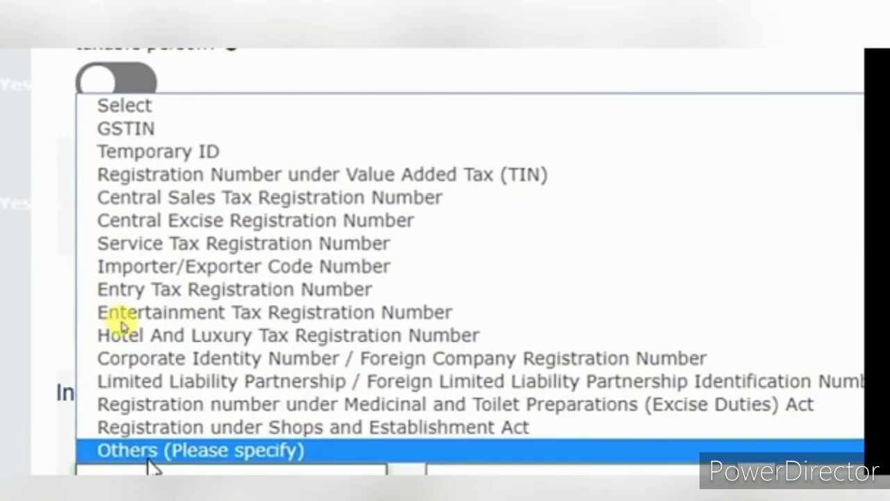
click(160, 450)
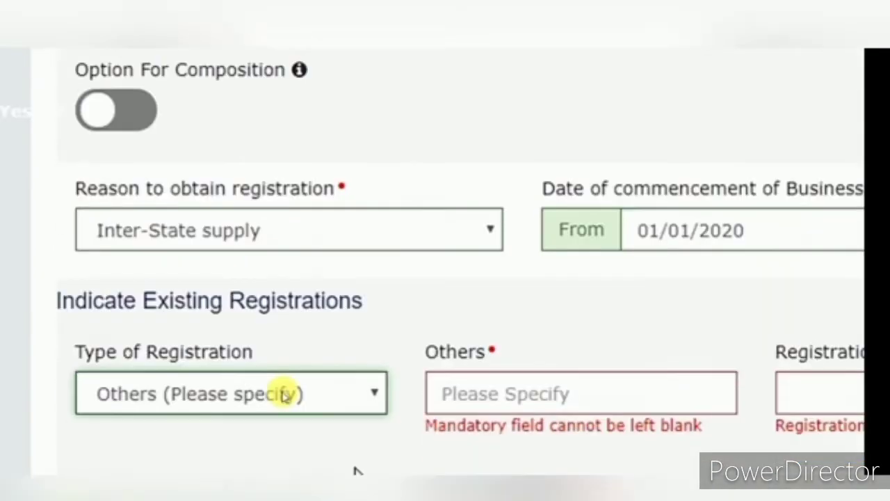
scroll(486, 455, down, 1)
click(464, 321)
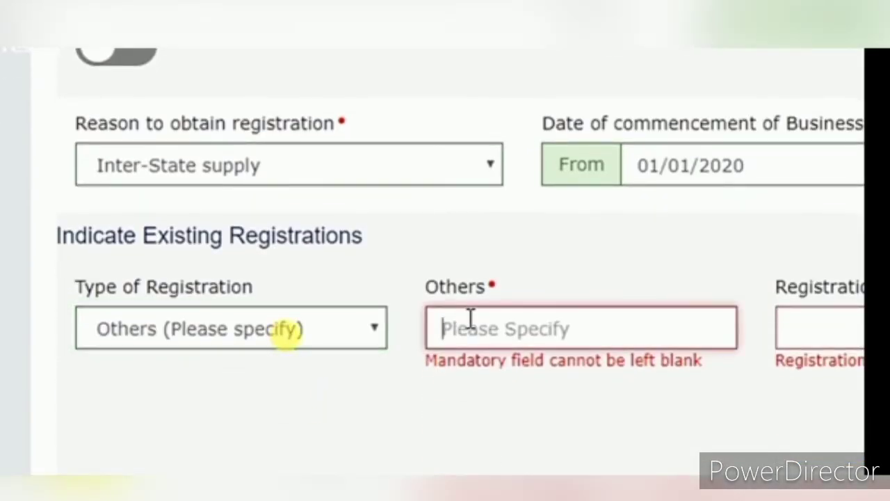
text(TRN)
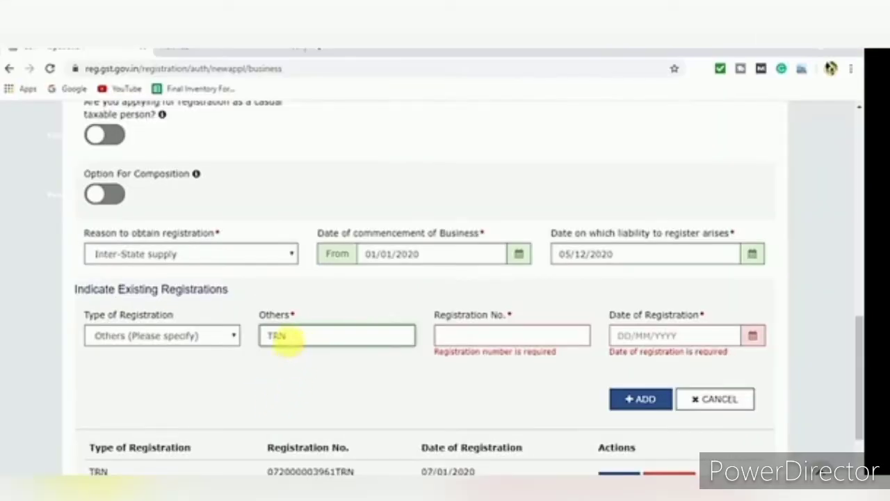
drag(309, 336, 261, 335)
key(BackSpace)
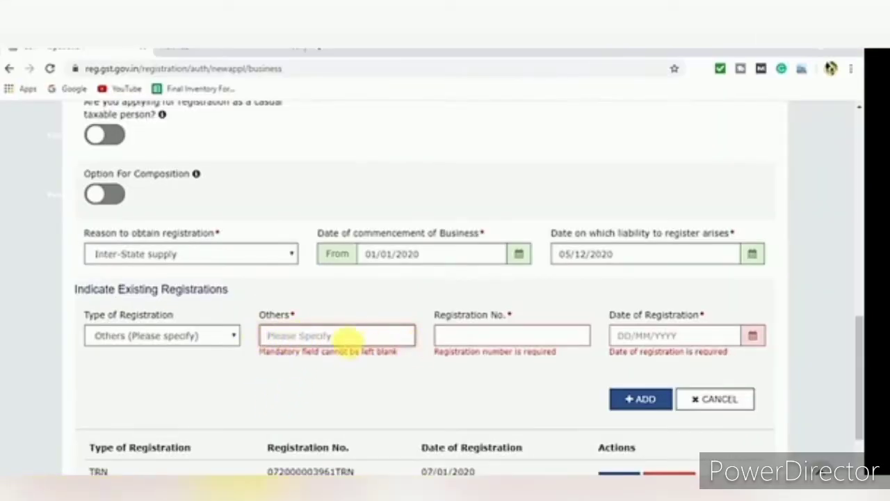
text(TRN)
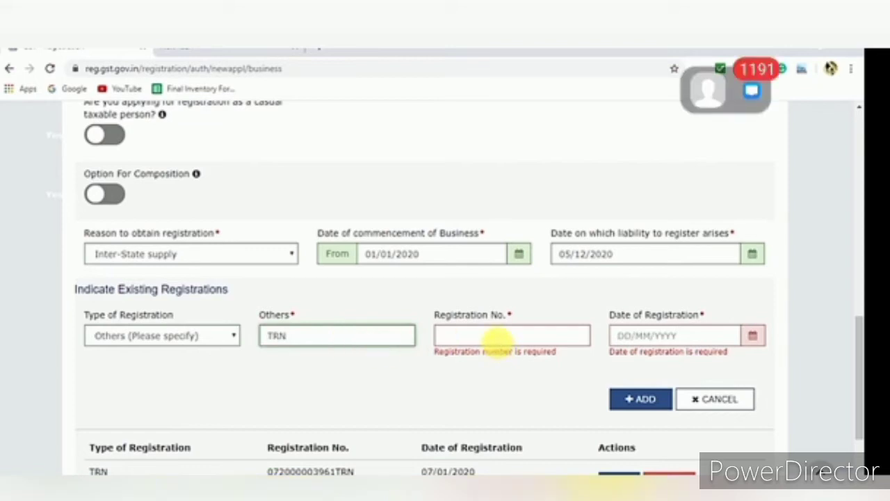
Paste the registration number, add the TRN entry, and save Business Details
click(497, 339)
key(ctrl+v)
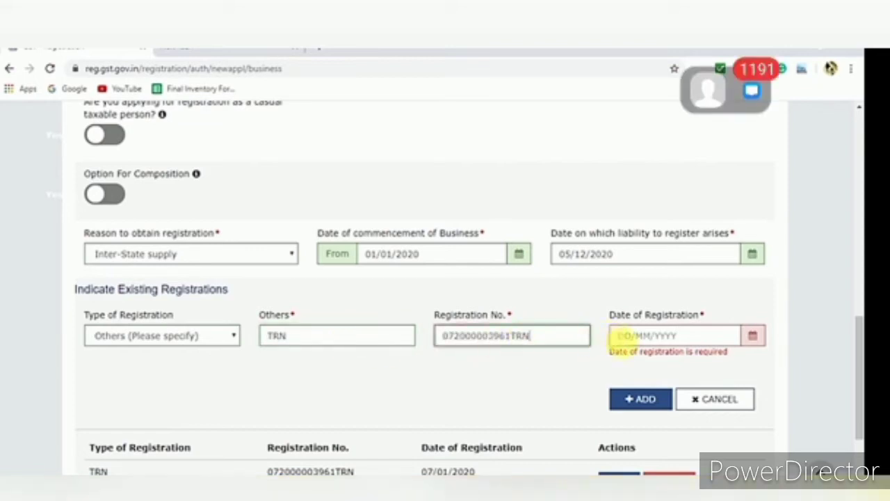
click(616, 335)
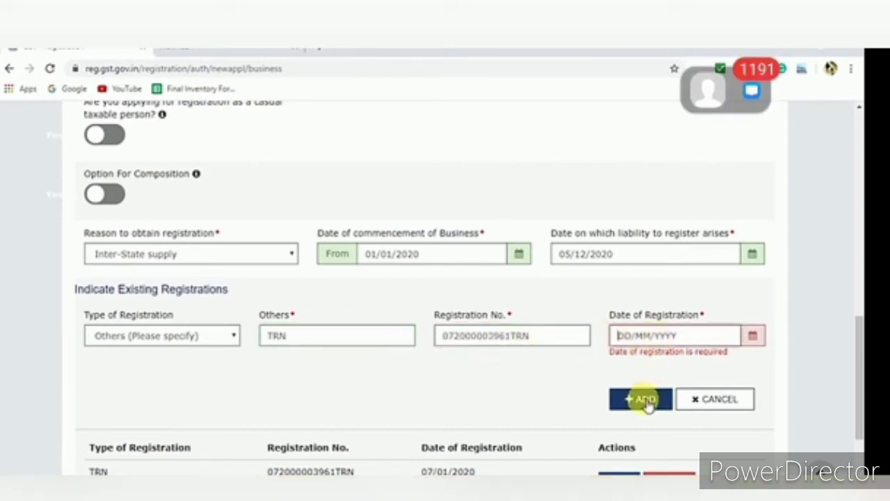
click(689, 398)
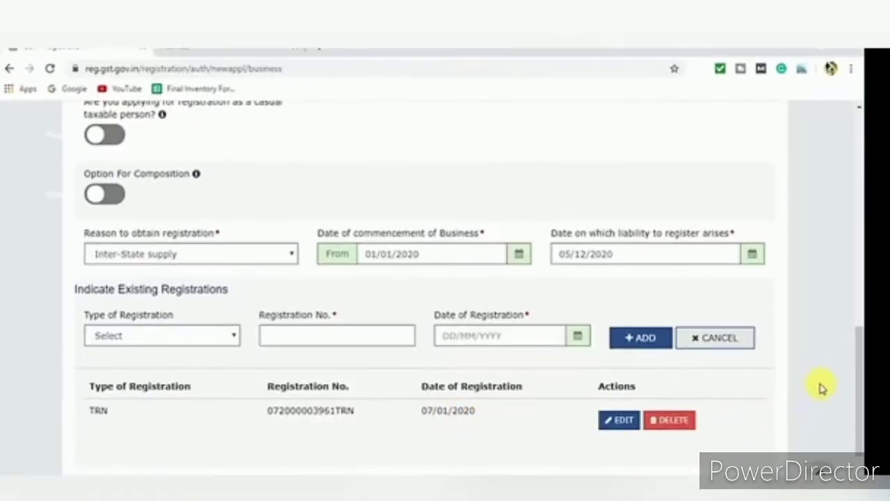
drag(860, 372, 860, 402)
click(730, 406)
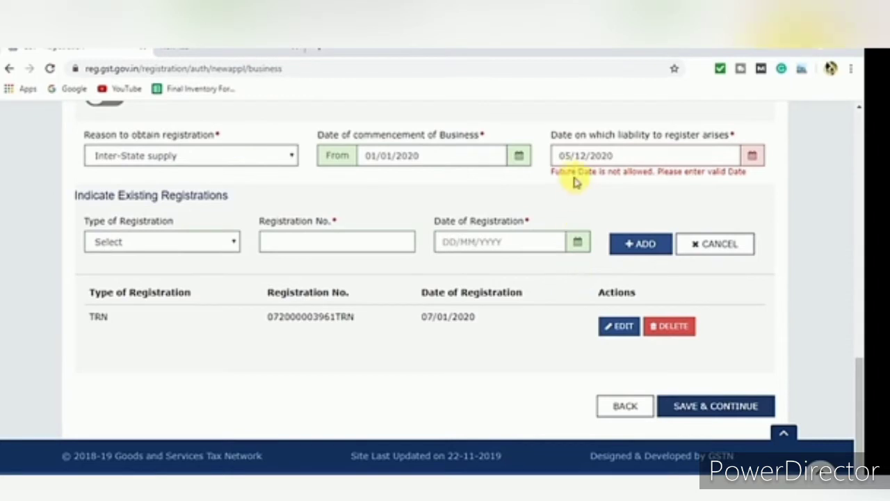
Change the liability date's month to 01, giving 05/01/2020, and save Business Details
click(589, 161)
click(588, 161)
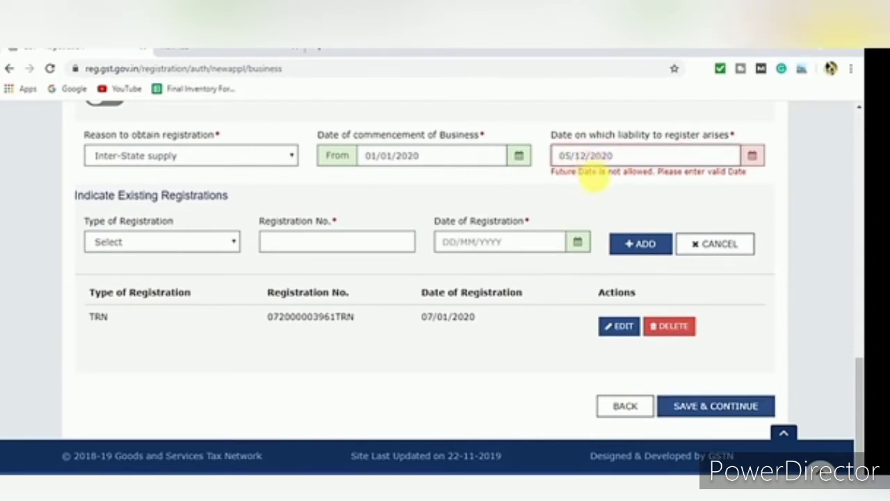
key(BackSpace)
text(01)
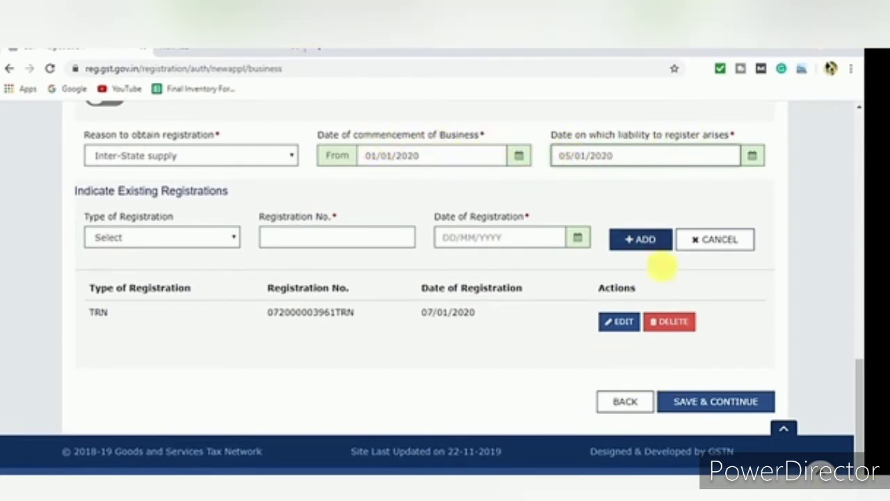
click(710, 406)
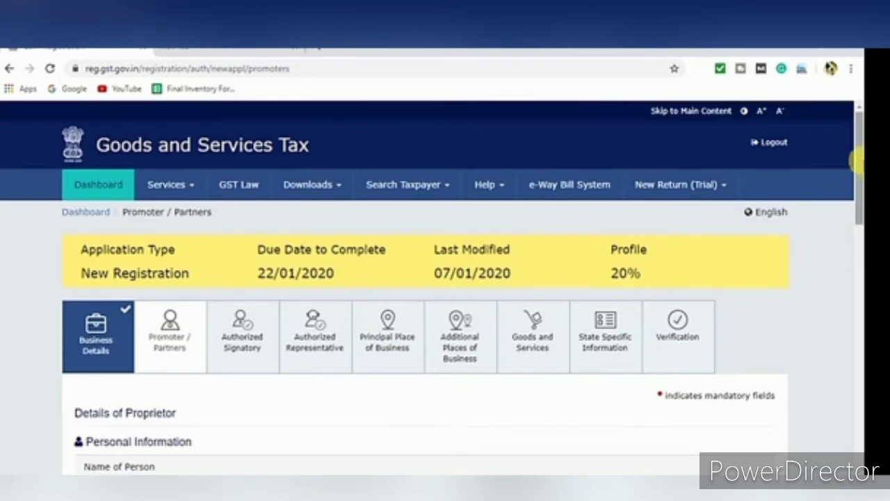
Enter the father's first, middle and last names
drag(858, 149, 860, 212)
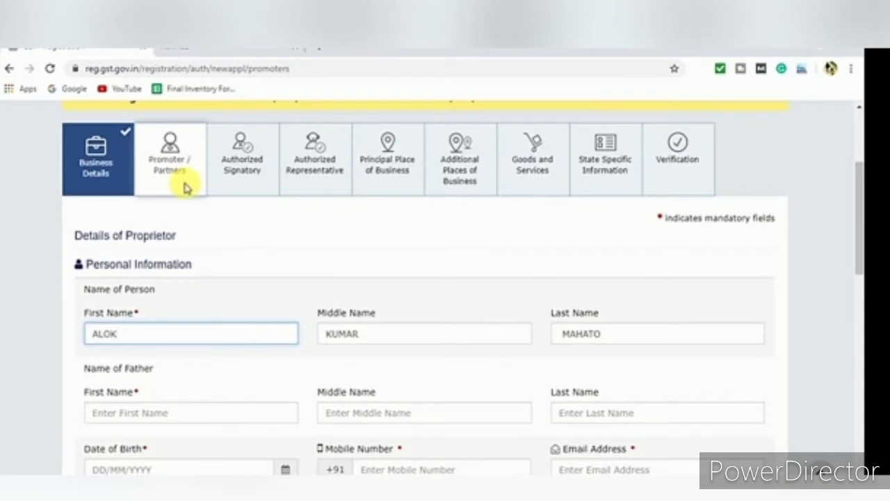
drag(859, 192, 699, 419)
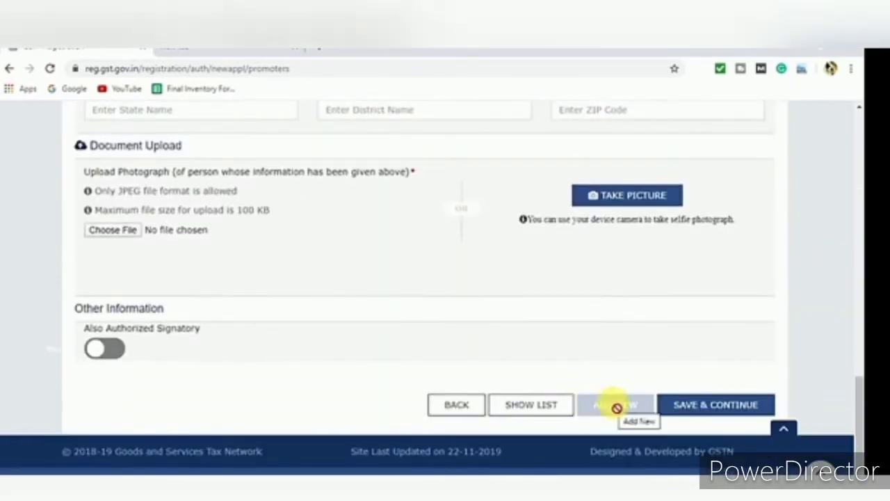
drag(859, 399, 822, 203)
scroll(822, 205, down, 1)
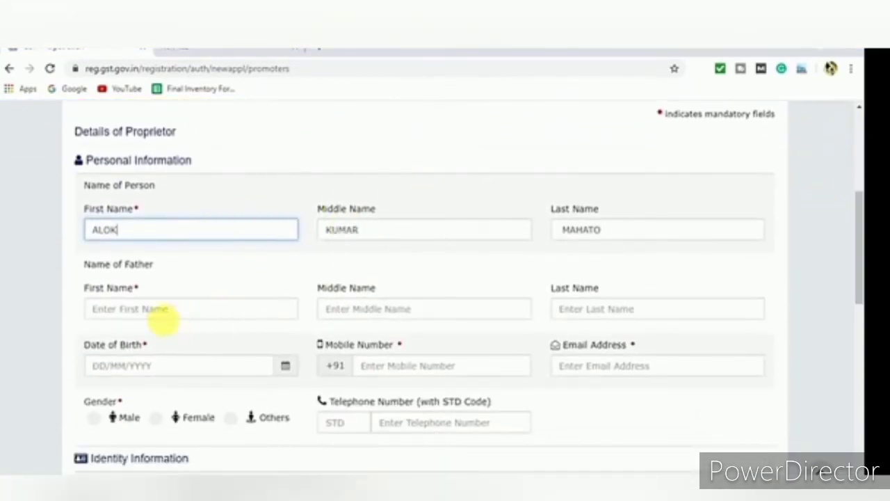
click(158, 311)
key(Tab)
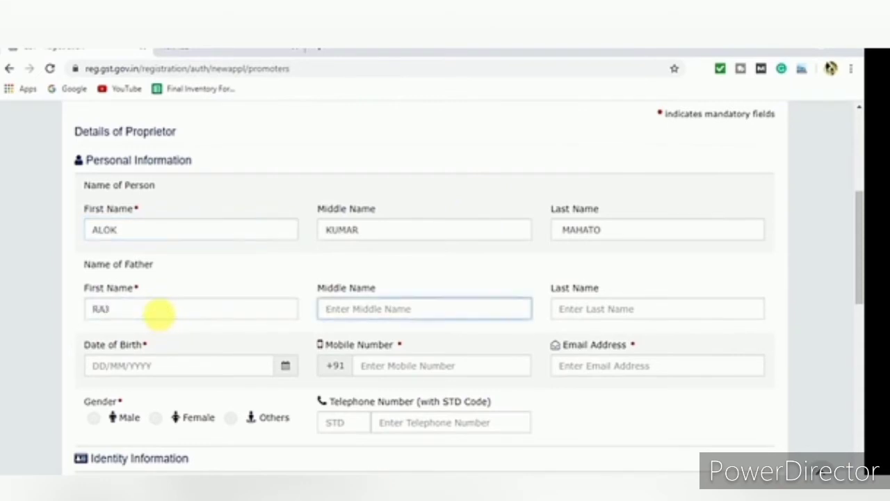
key(Tab)
key(Tab)
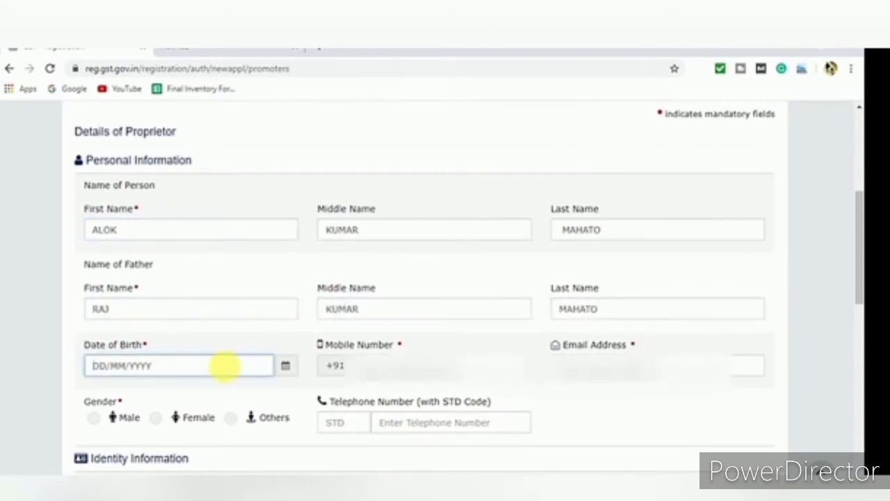
click(438, 364)
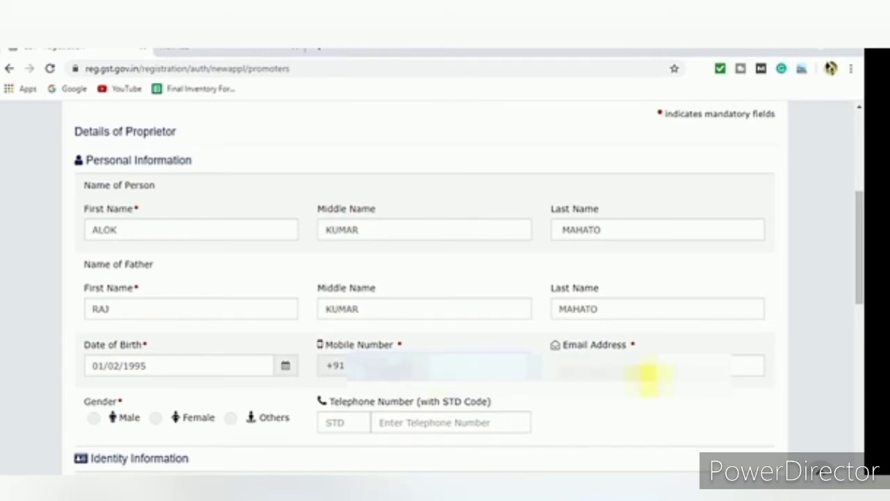
click(648, 374)
text(kumar)
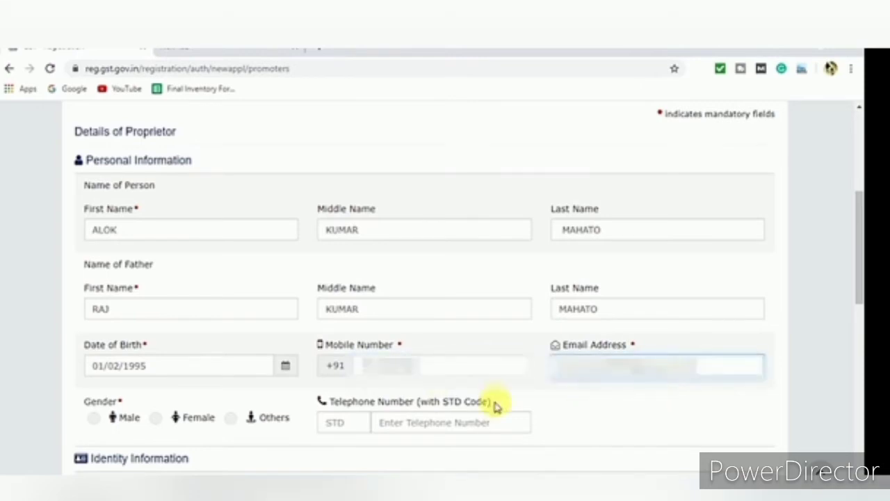
click(101, 417)
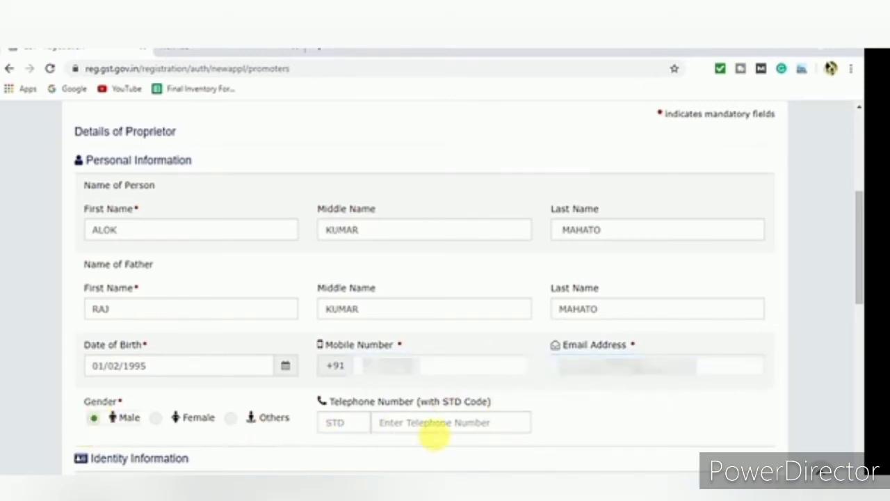
drag(860, 247, 859, 301)
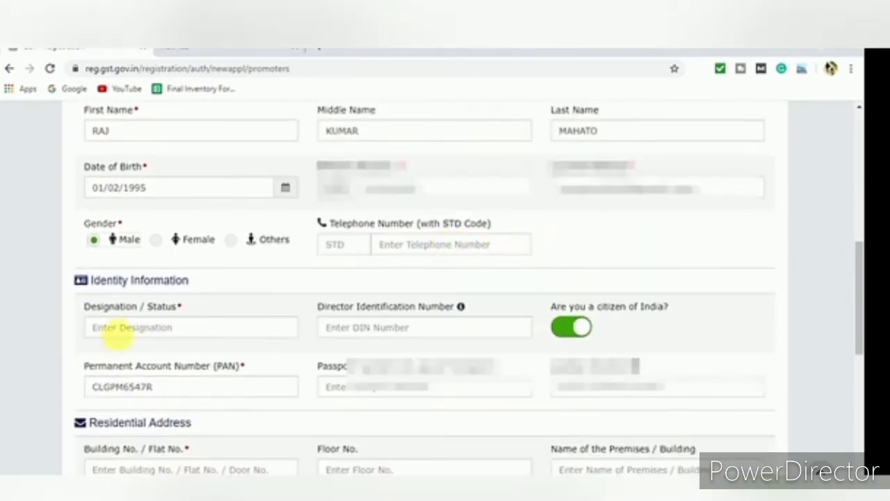
Enter 'proprietor' as the Designation / Status, moving past the DIN and Aadhaar fields
click(154, 329)
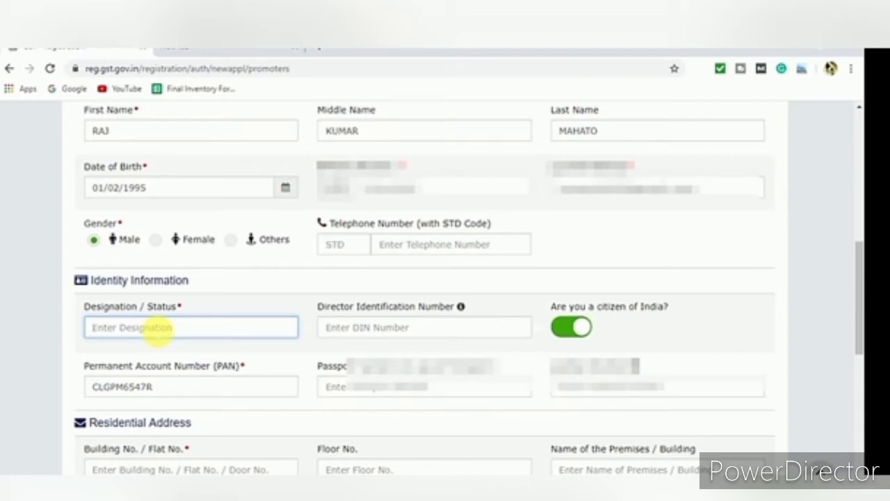
text(prop)
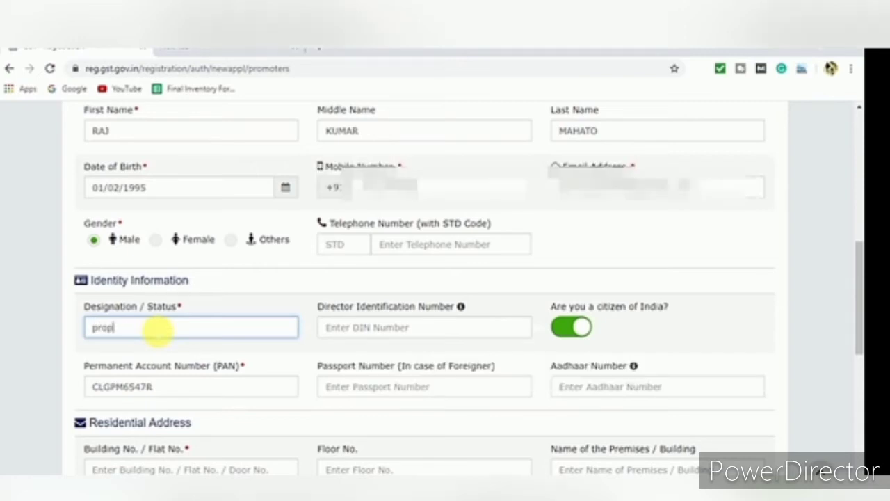
text(rietor)
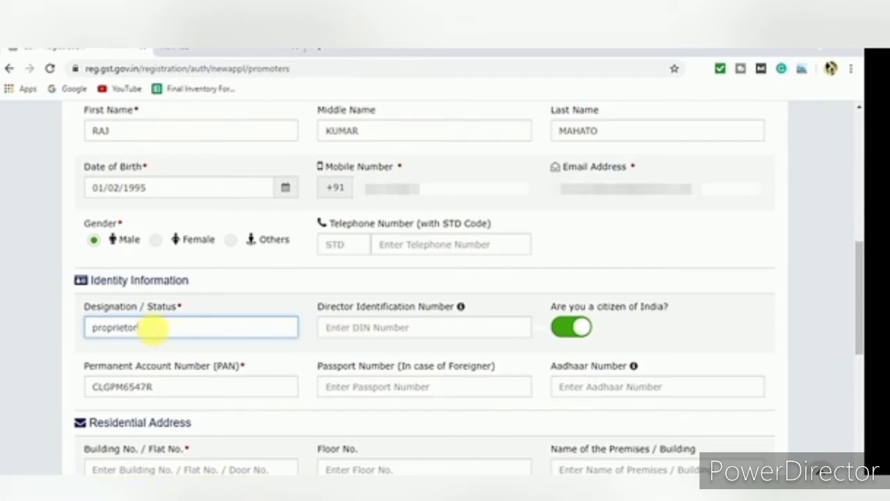
click(386, 328)
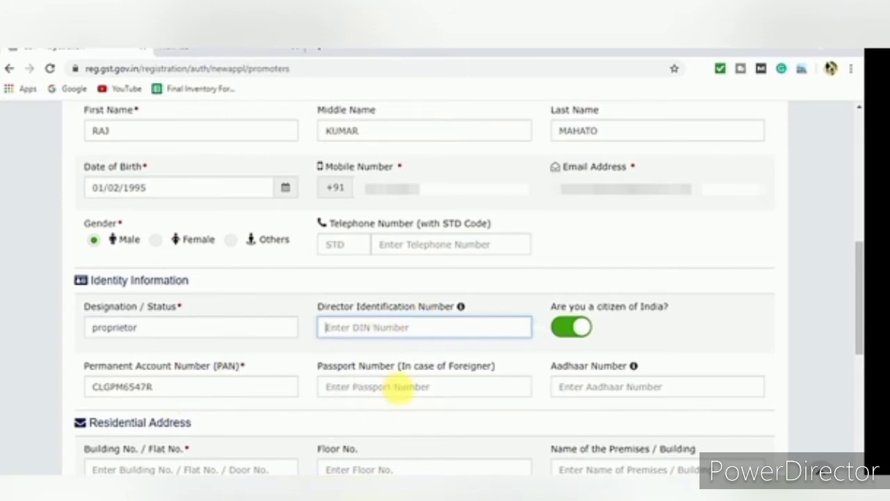
click(612, 398)
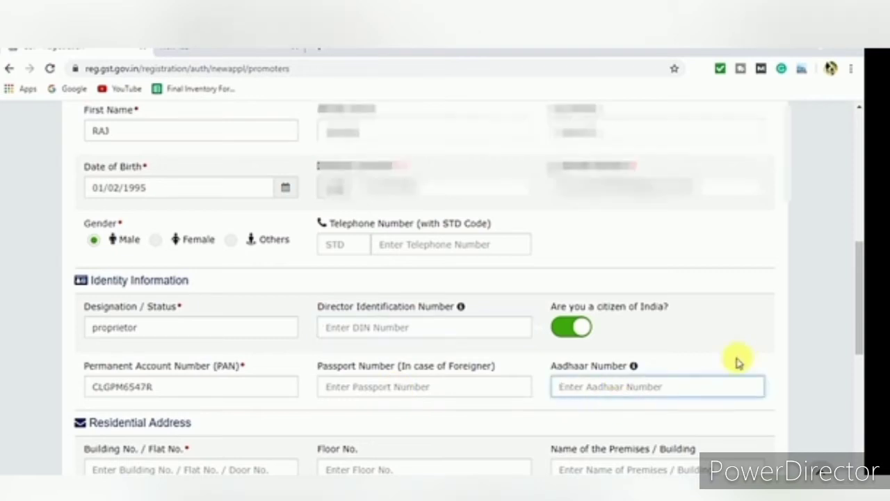
drag(858, 287, 857, 347)
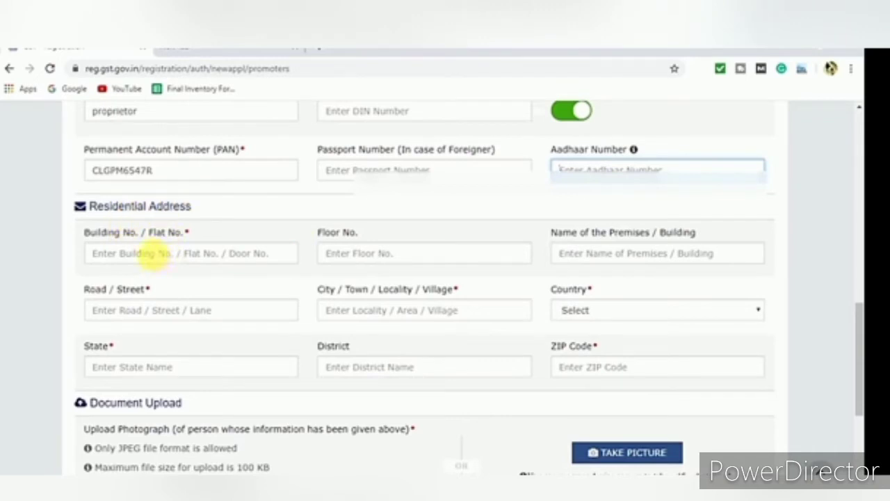
Enter the building / flat number and begin the rest of the residential address
click(157, 254)
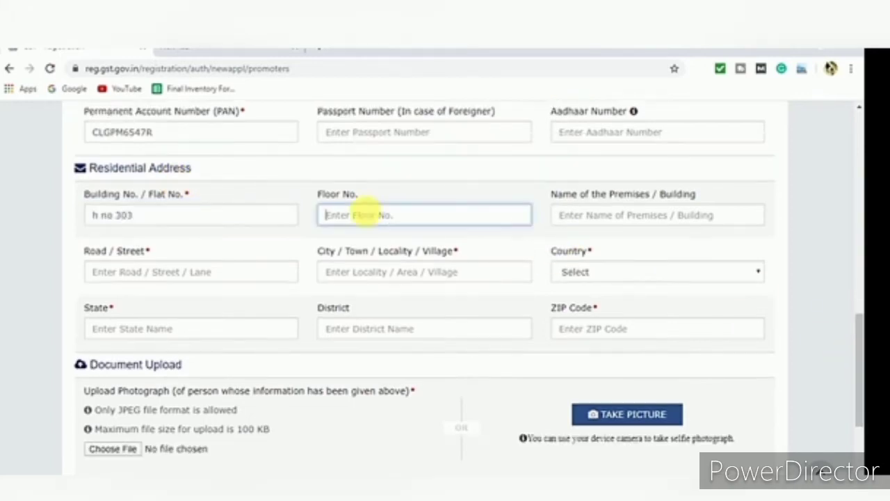
text(ground floor)
click(362, 272)
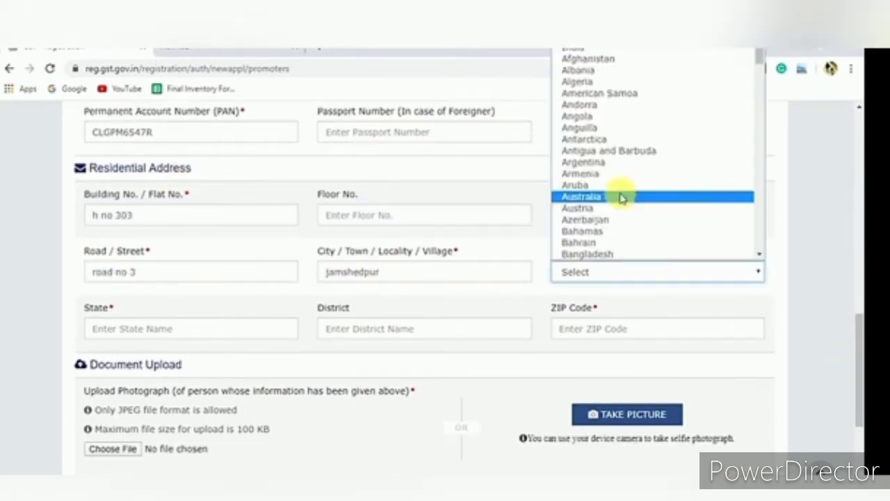
scroll(612, 202, down, 10)
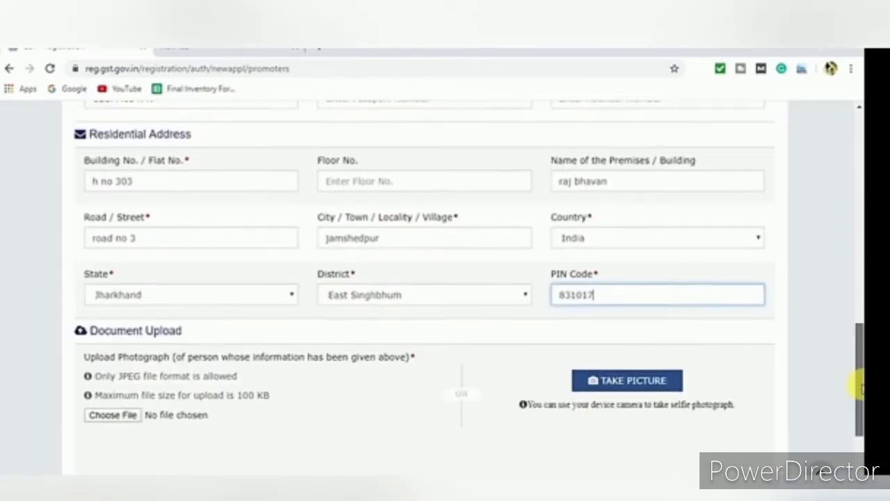
mouse_move(860, 387)
mouse_down()
mouse_move(860, 459)
mouse_move(860, 327)
mouse_move(860, 413)
mouse_move(861, 384)
mouse_move(860, 410)
mouse_move(857, 397)
mouse_up()
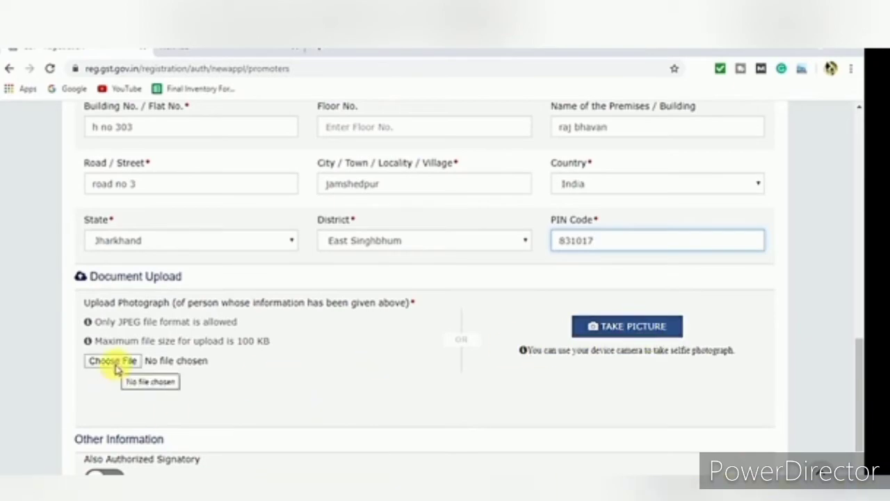
Upload the proprietor's photograph and toggle the Also Authorized Signatory option
click(117, 365)
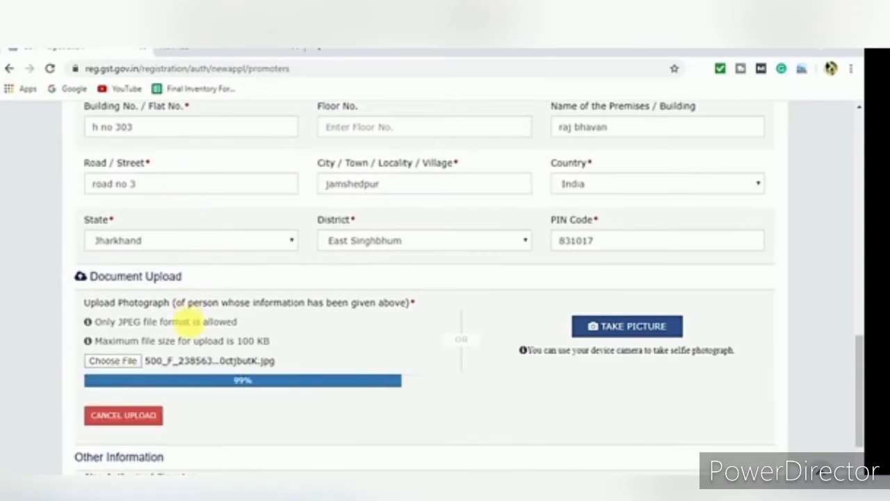
drag(861, 374, 847, 192)
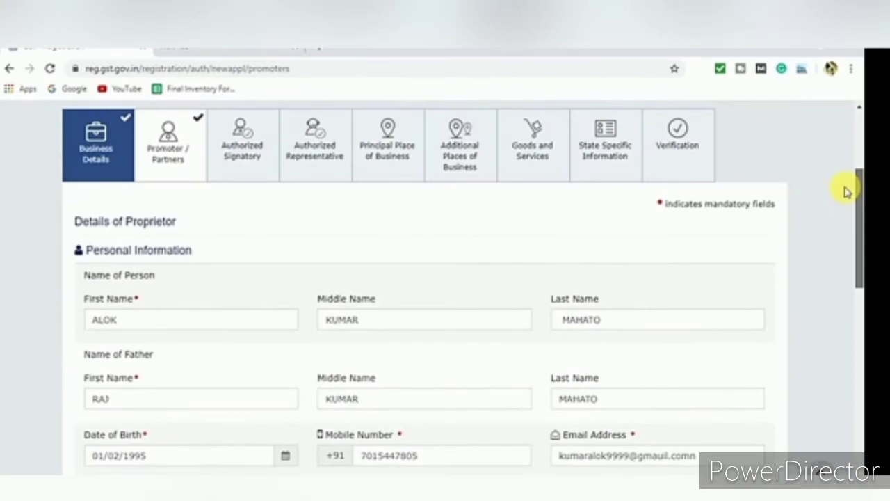
drag(847, 192, 856, 387)
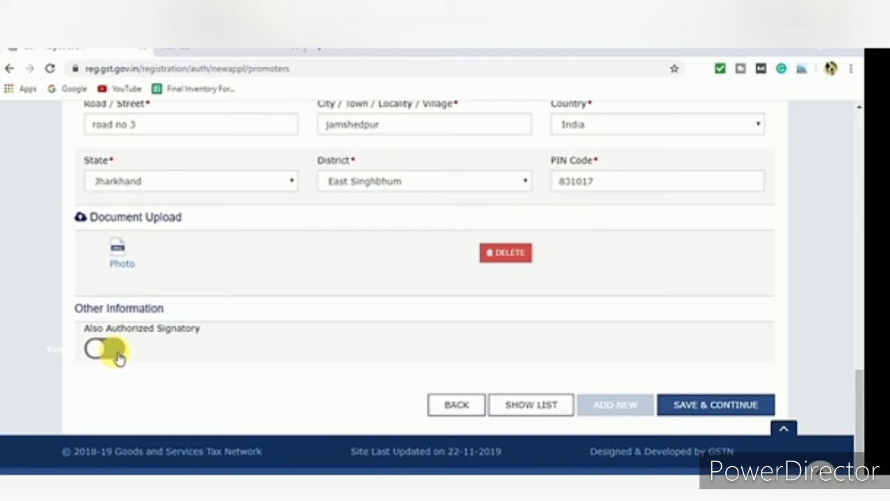
click(103, 351)
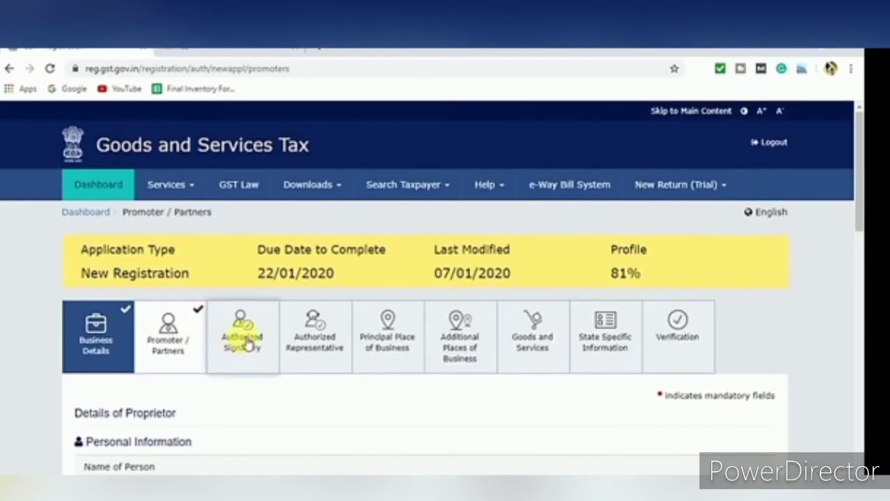
scroll(229, 347, down, 10)
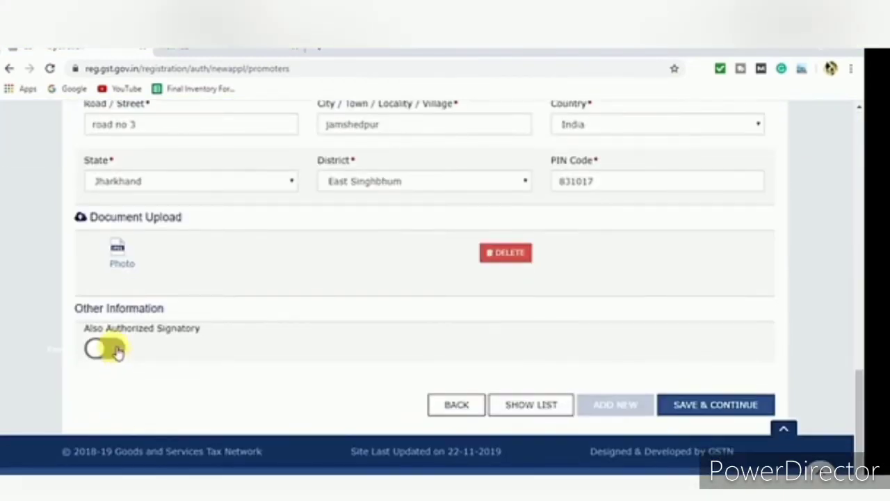
Mark the proprietor as also authorized signatory and save the promoter details
click(117, 351)
click(699, 408)
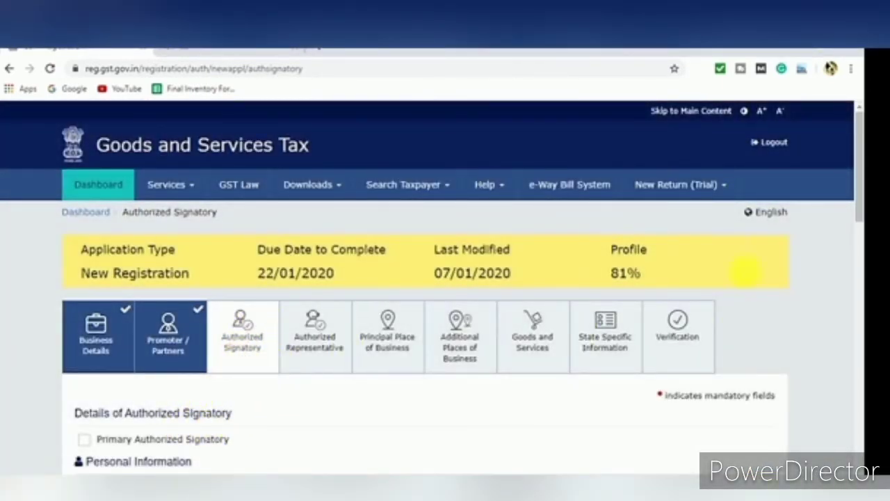
drag(858, 209, 830, 237)
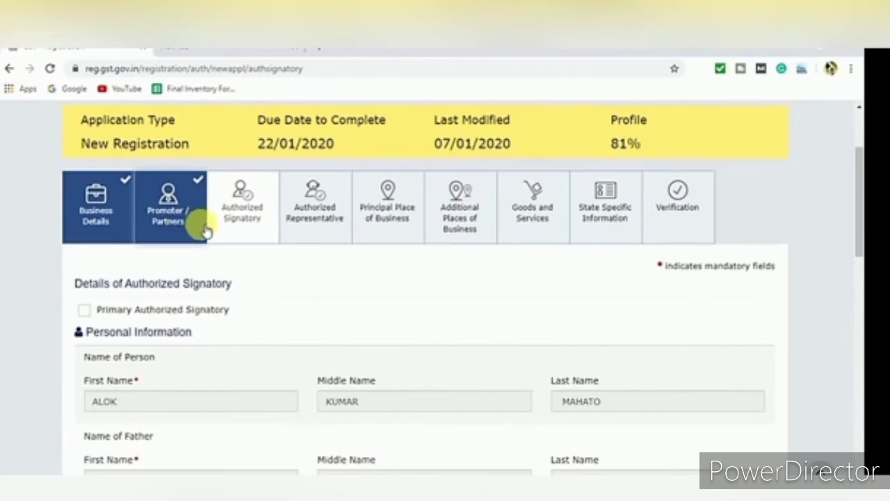
Tick Primary Authorized Signatory and save the signatory details
click(83, 311)
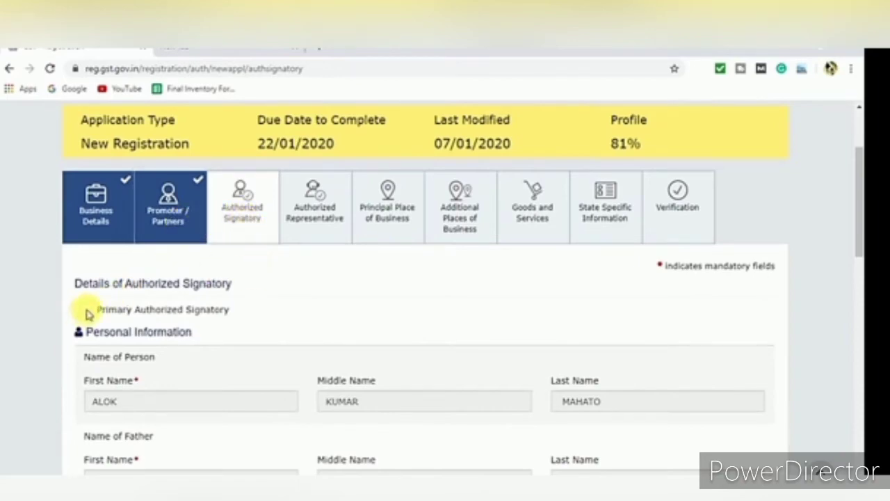
drag(860, 208, 860, 426)
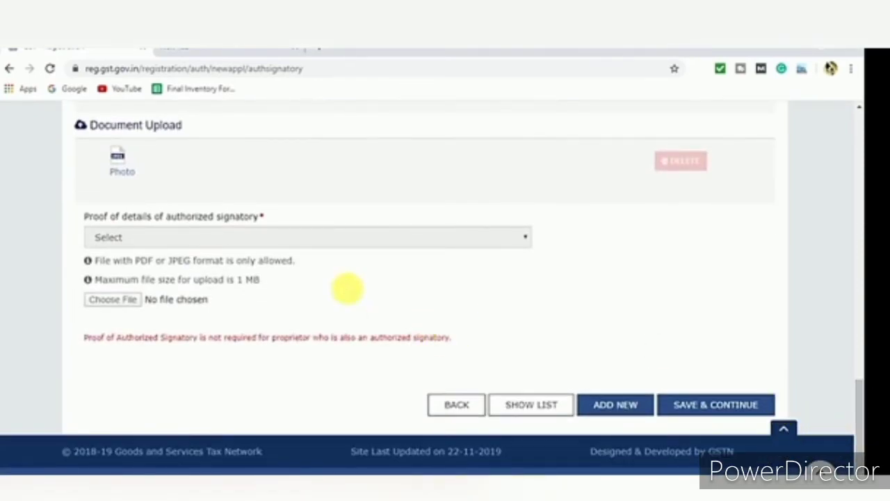
scroll(337, 202, up, 3)
scroll(337, 201, up, 5)
scroll(707, 338, up, 1)
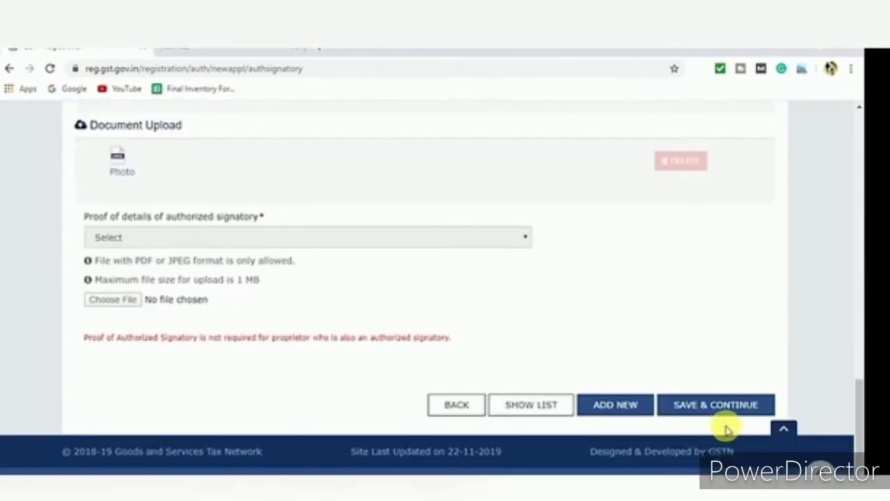
click(719, 406)
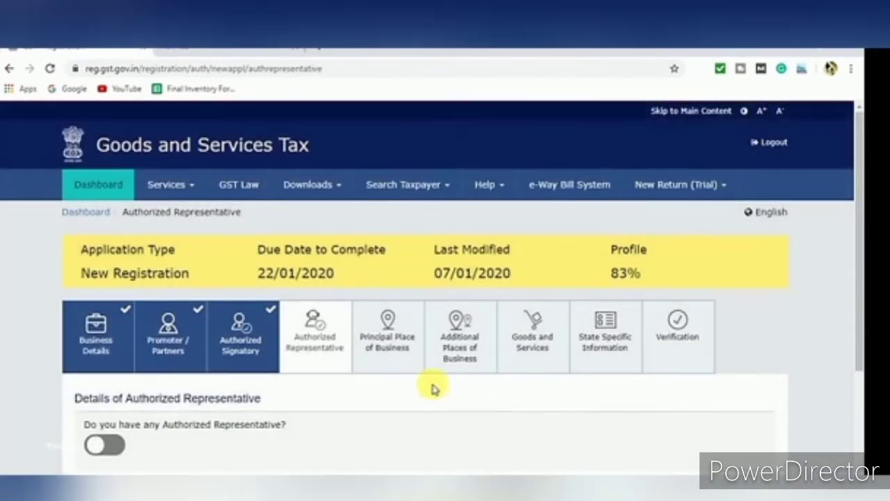
Try the authorized representative form and types, then declare no authorized representative
scroll(857, 284, down, 2)
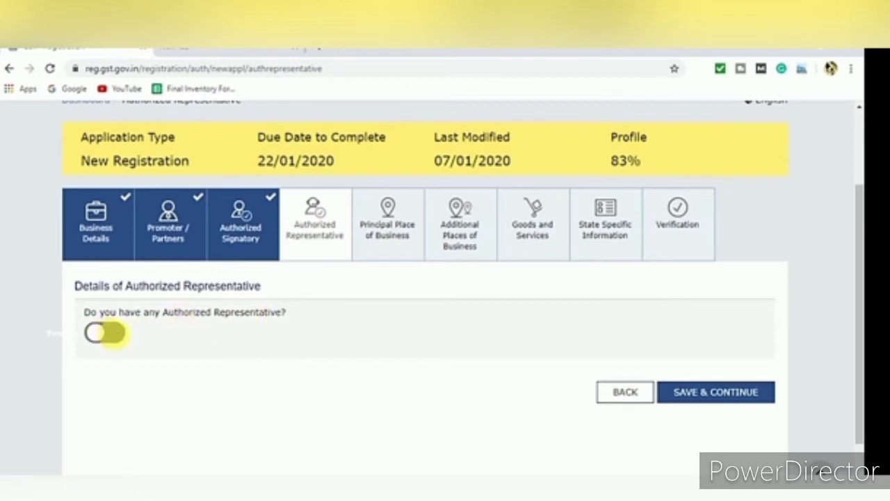
click(105, 333)
drag(857, 277, 858, 322)
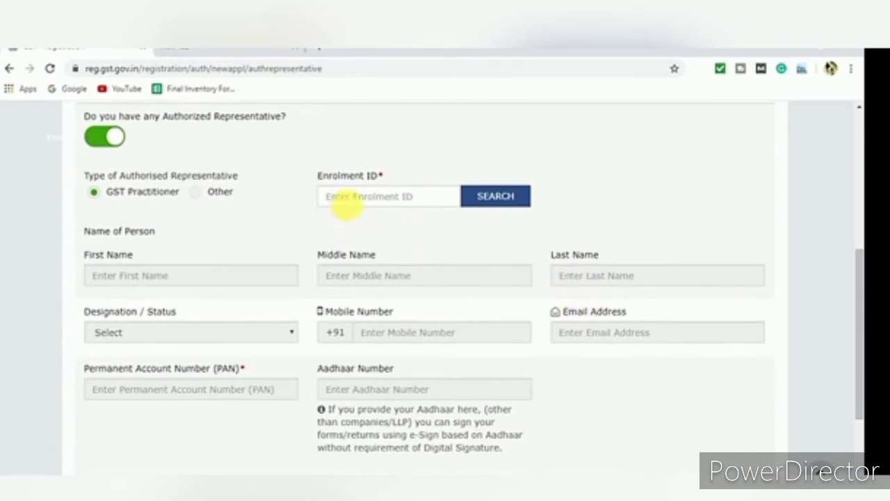
click(346, 201)
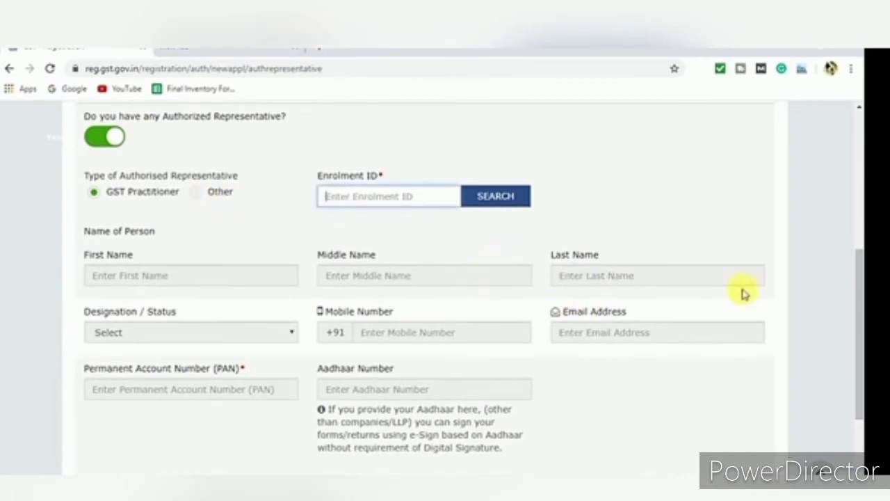
drag(858, 346, 855, 273)
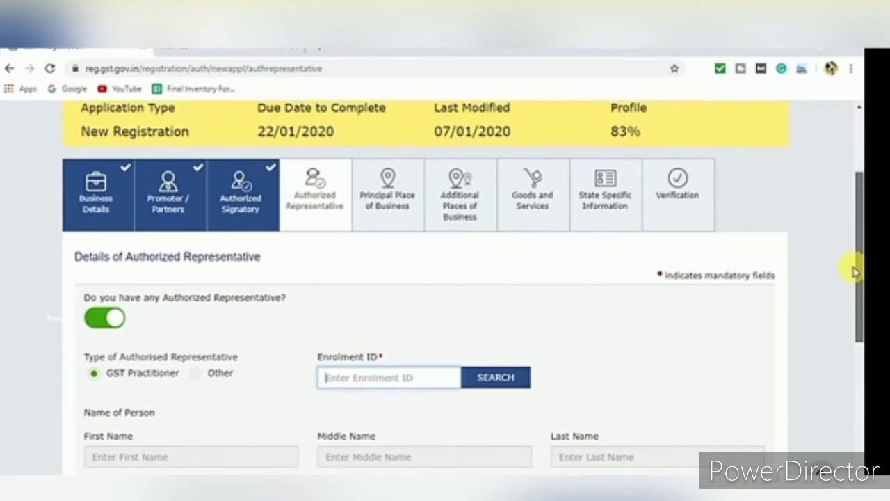
click(196, 376)
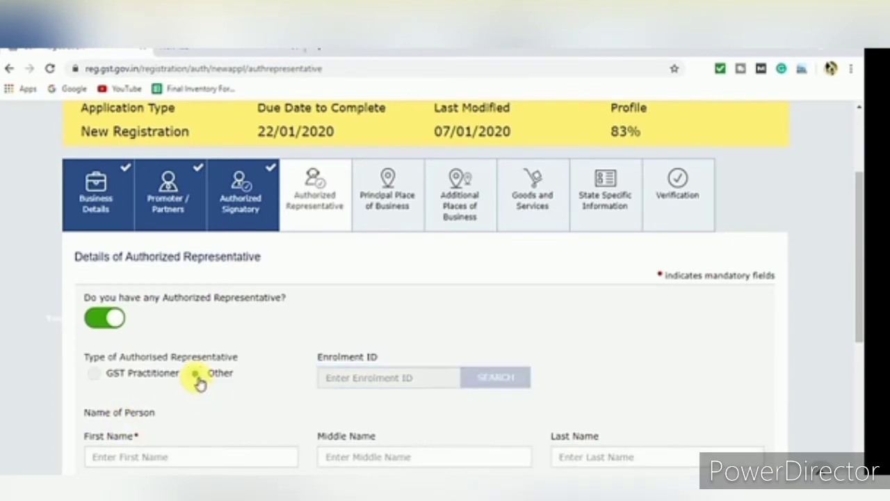
click(101, 375)
click(99, 320)
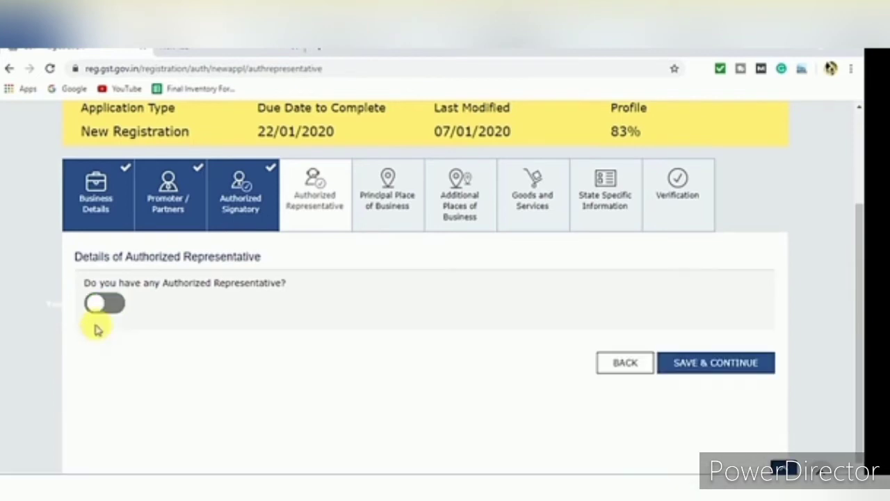
click(407, 207)
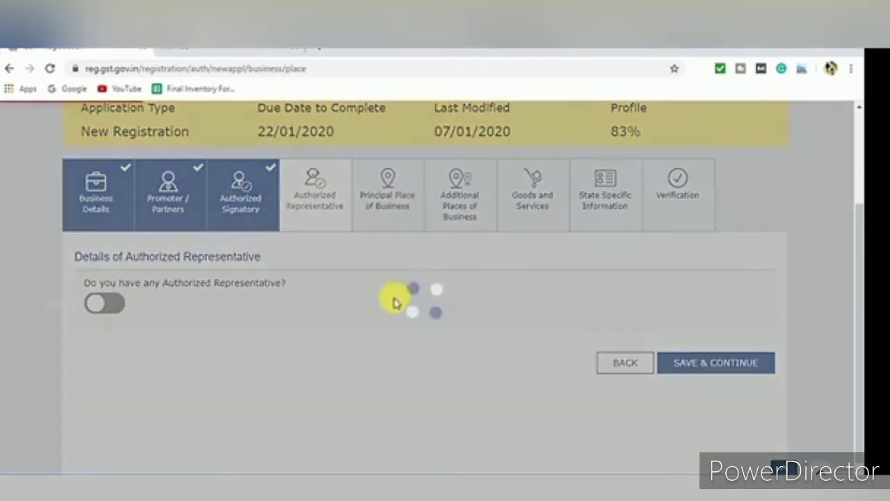
Fill in the building, floor, premises, road and city fields of the business address
scroll(855, 237, down, 3)
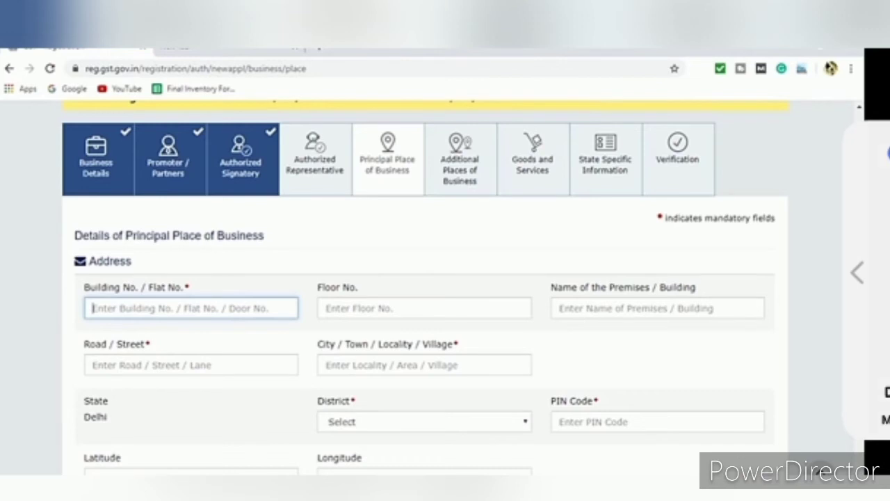
scroll(859, 272, down, 1)
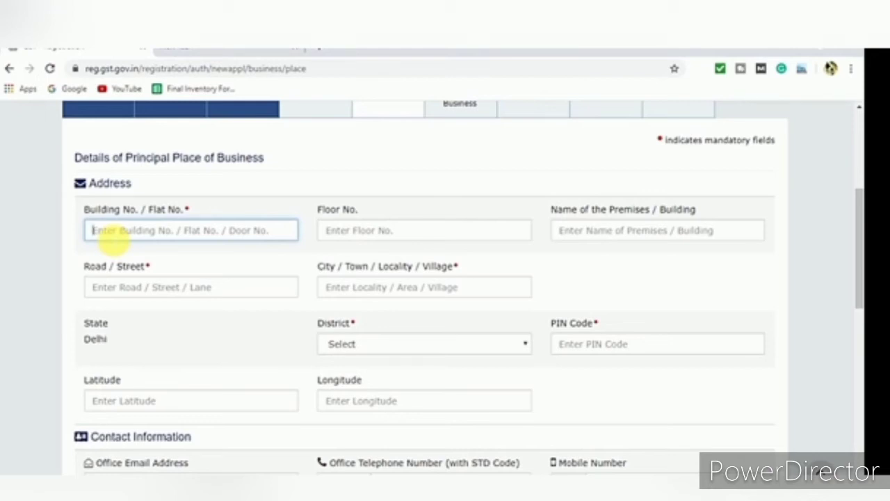
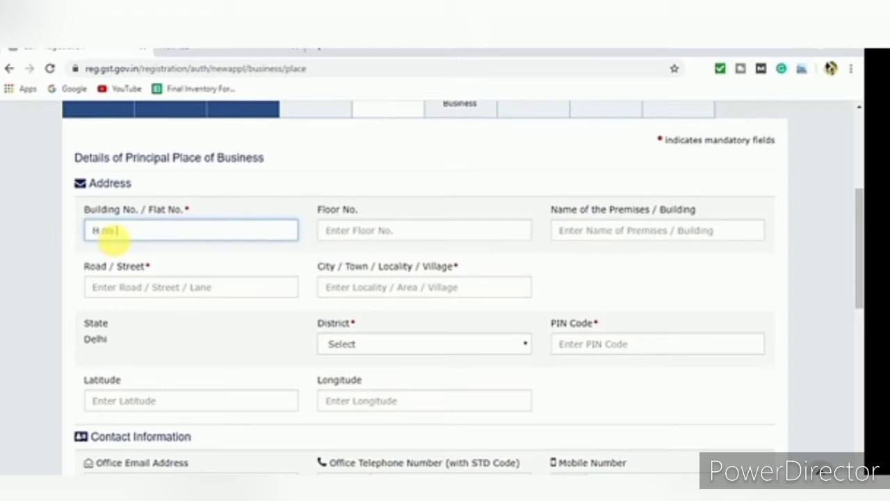
click(418, 233)
click(626, 239)
click(233, 287)
text(laxmi nagar)
click(350, 288)
text(laxmi nagar)
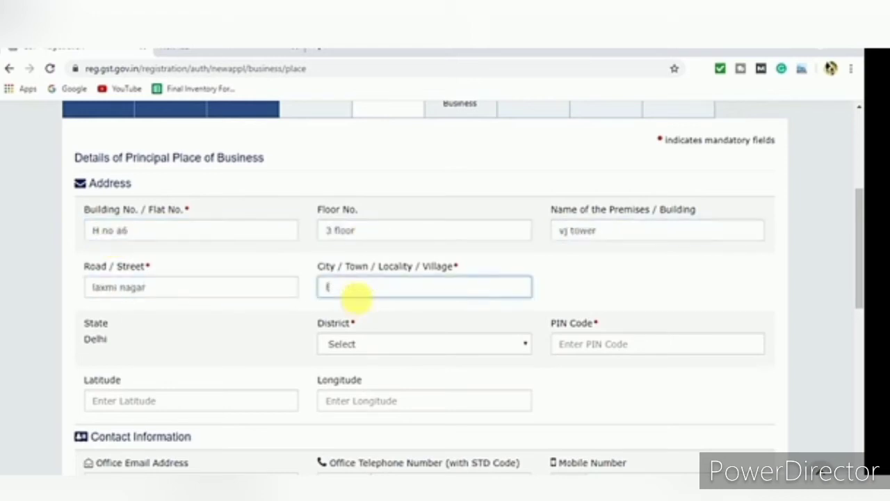
click(173, 287)
text(p3)
Choose New Delhi as the district and enter the PIN code
click(417, 344)
click(355, 400)
click(609, 344)
text(110092)
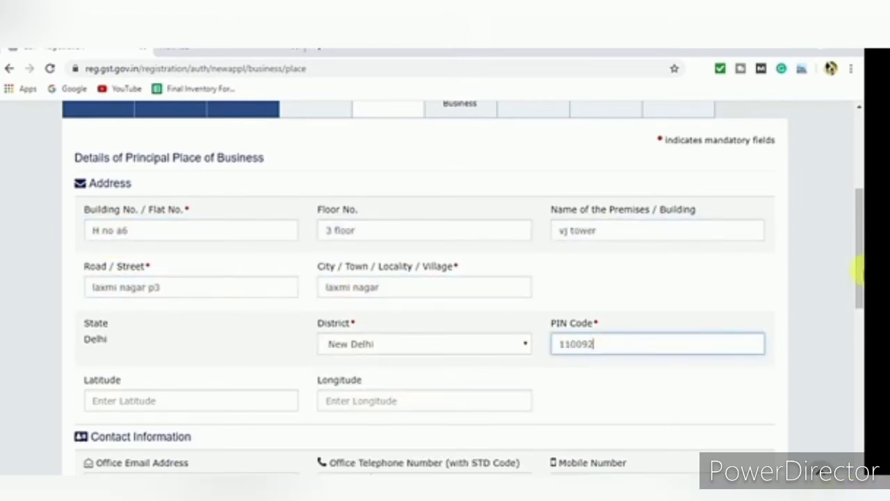
drag(858, 233, 858, 366)
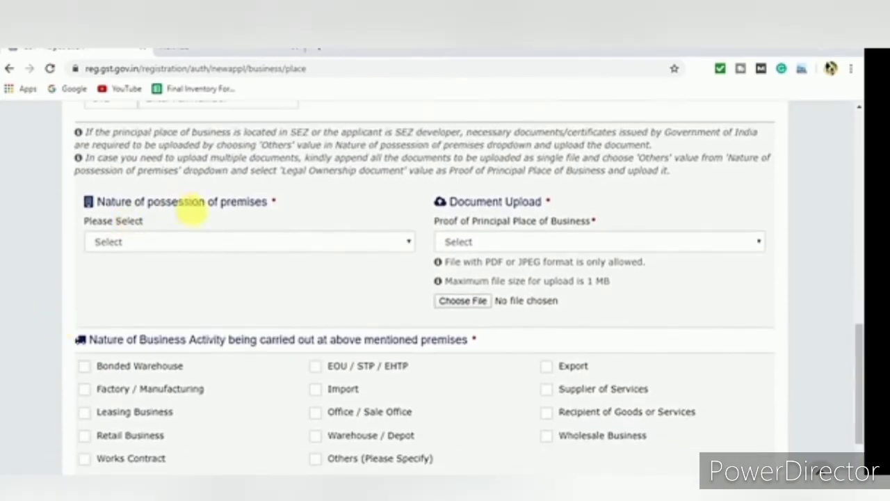
Set nature of possession to Rented and the proof document type to Rent / Lease agreement
click(233, 241)
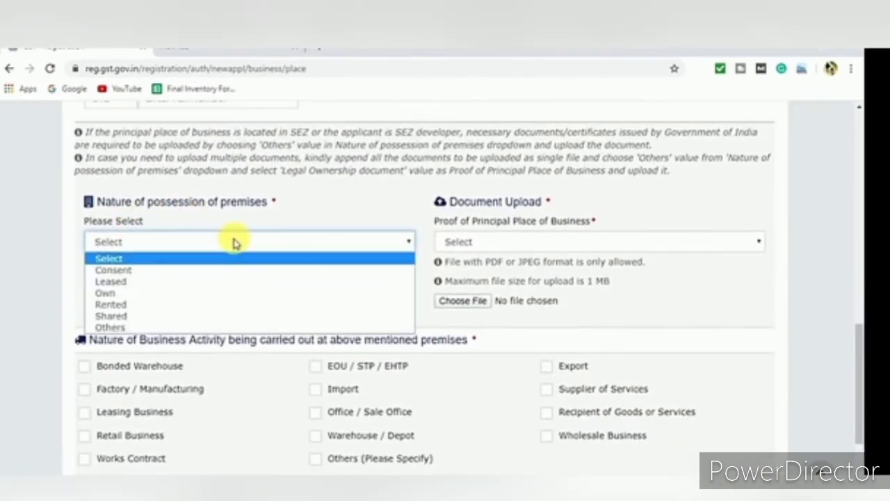
click(234, 241)
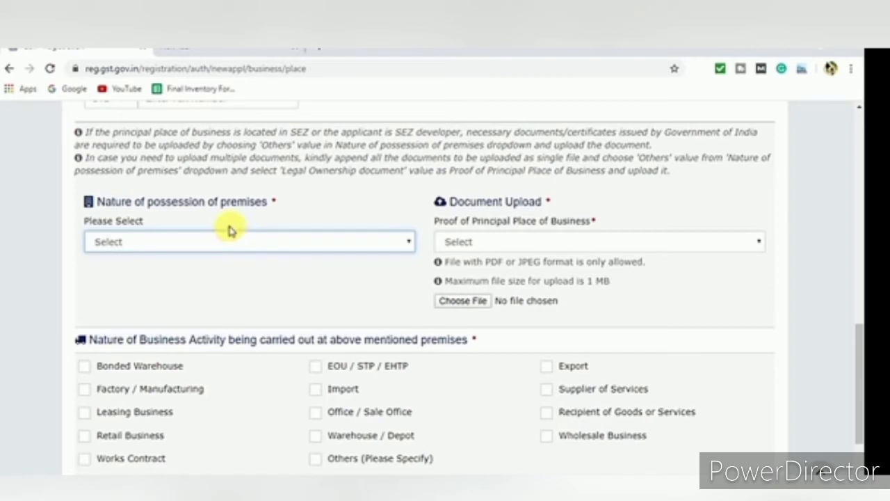
click(183, 241)
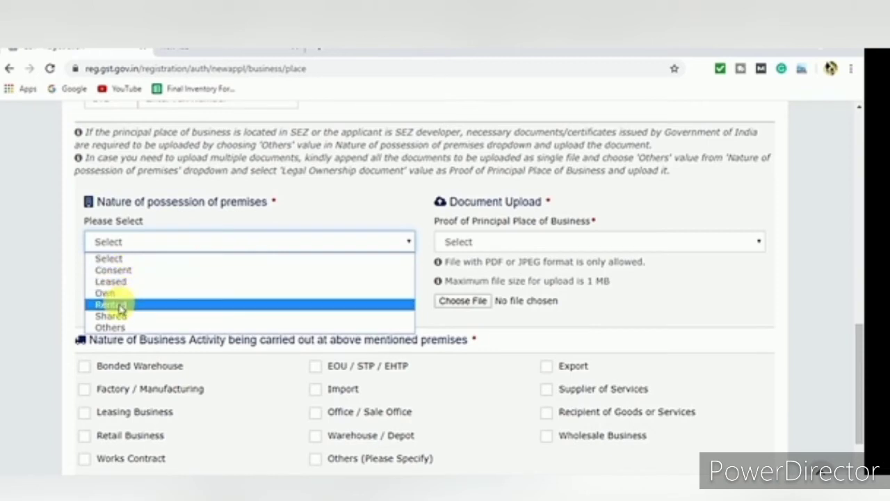
click(120, 304)
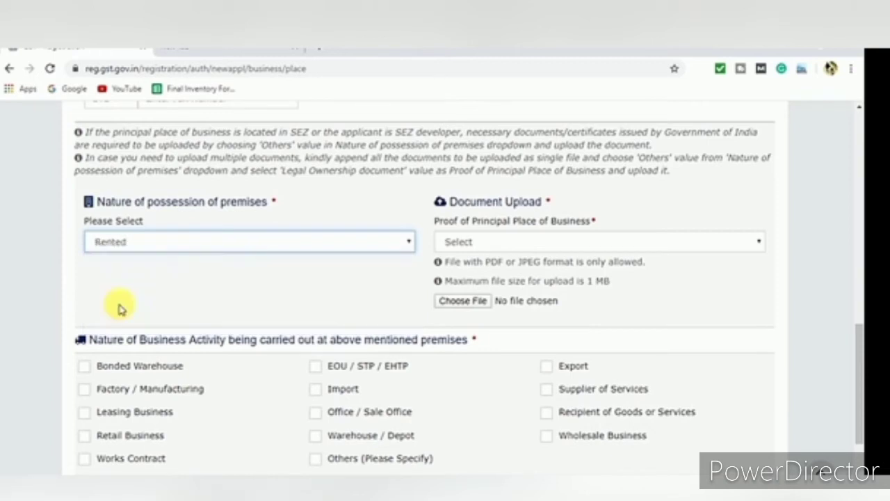
click(536, 241)
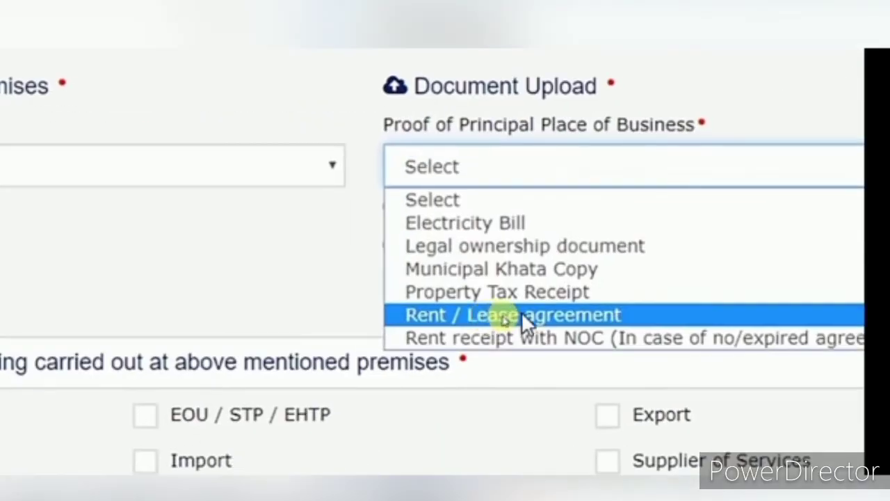
click(495, 317)
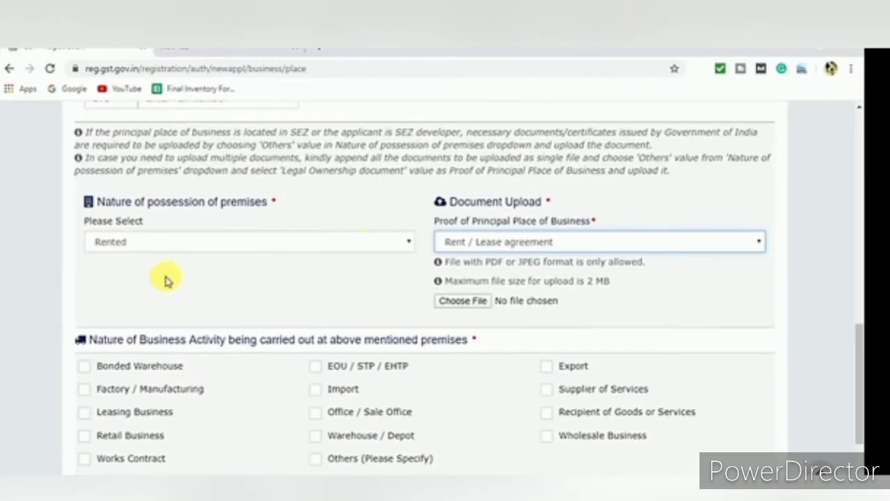
click(503, 243)
click(503, 244)
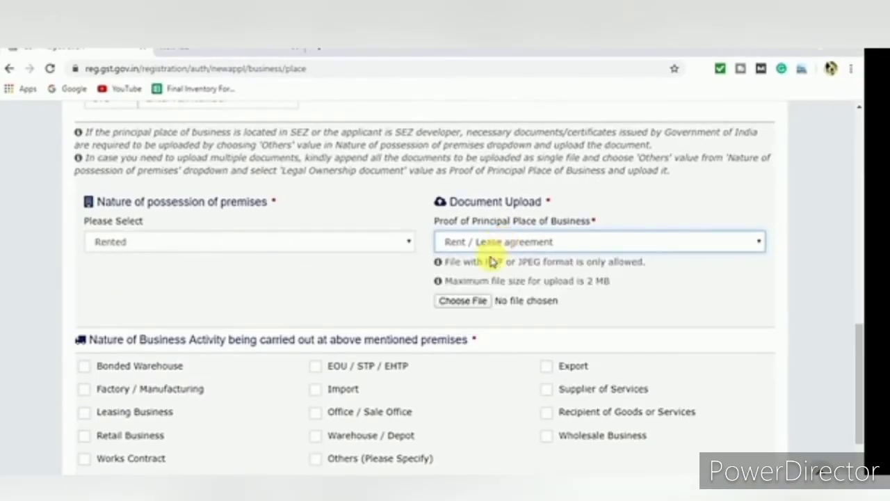
Upload background.jpg from the Desktop's thumbnails images folder as the Rent / Lease agreement
click(464, 300)
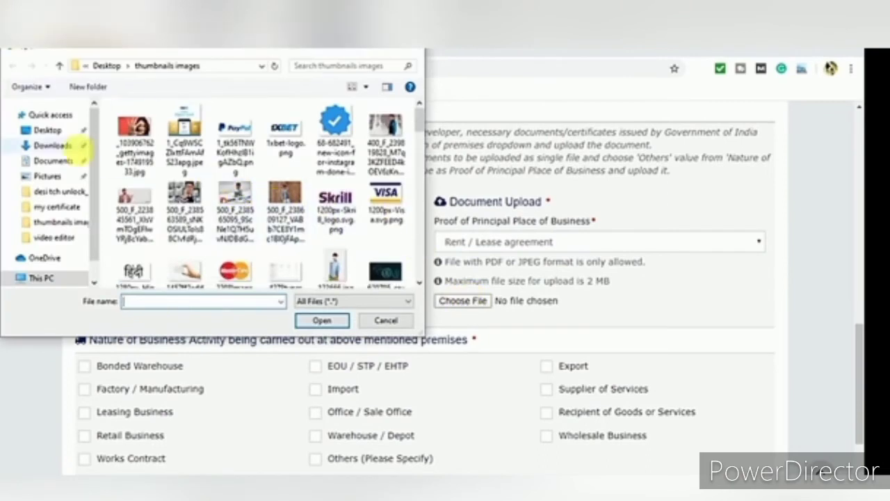
click(50, 130)
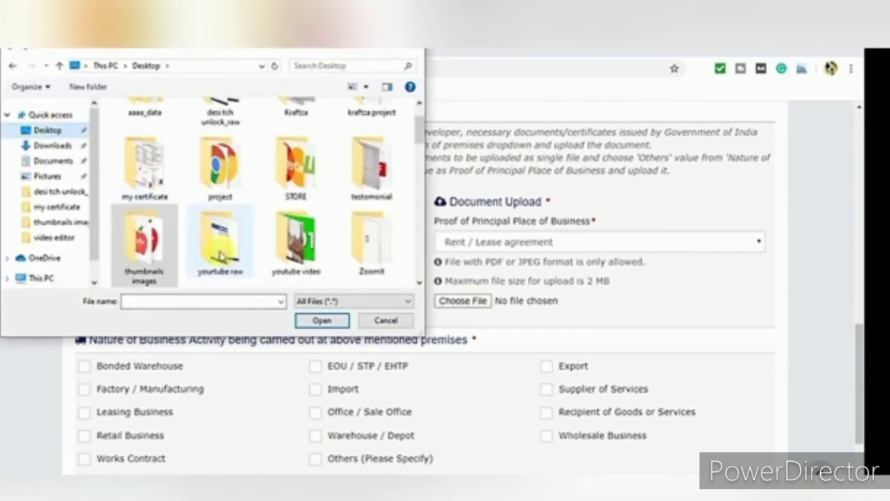
double_click(148, 240)
scroll(381, 208, down, 3)
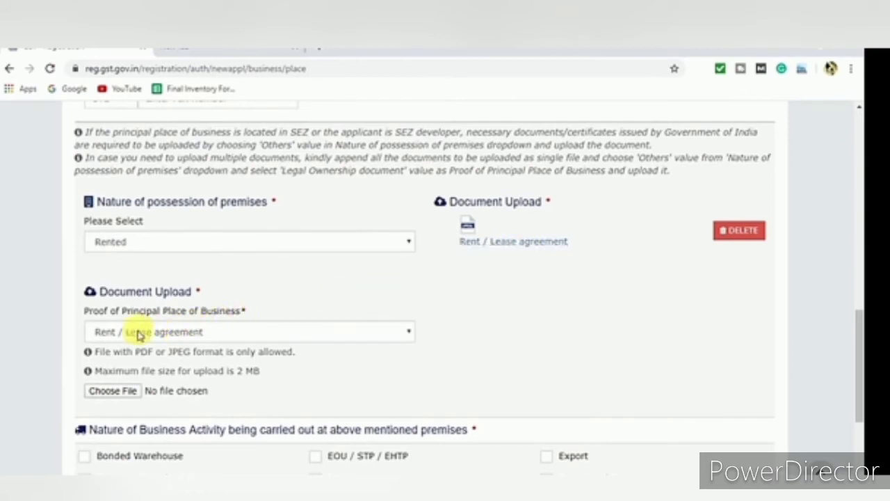
Choose Electricity Bill as the next proof of principal place of business type
click(139, 334)
click(146, 333)
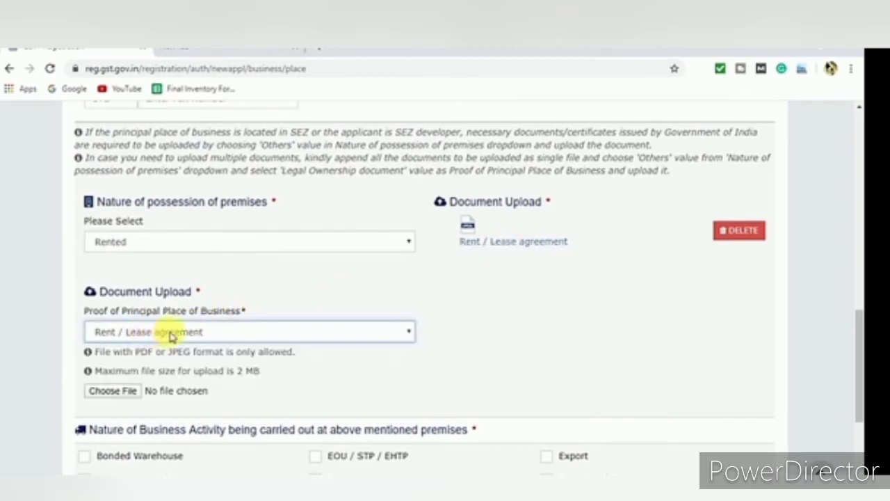
drag(859, 327, 859, 347)
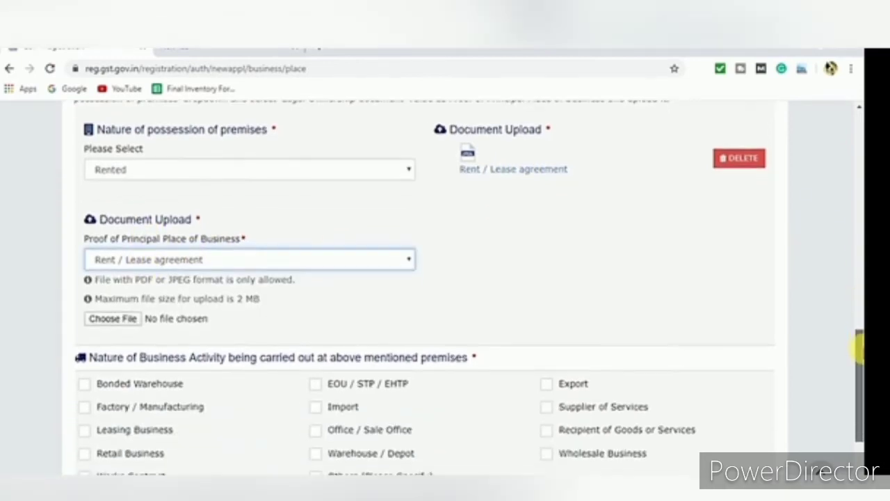
click(172, 263)
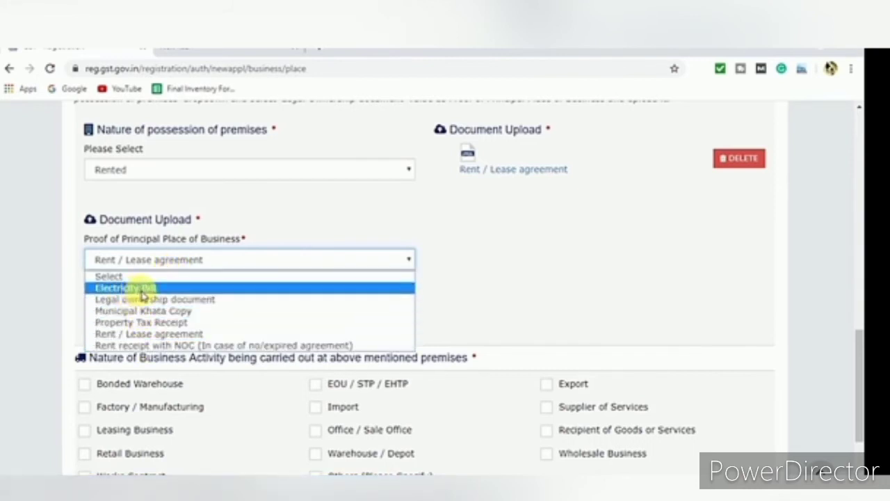
click(143, 290)
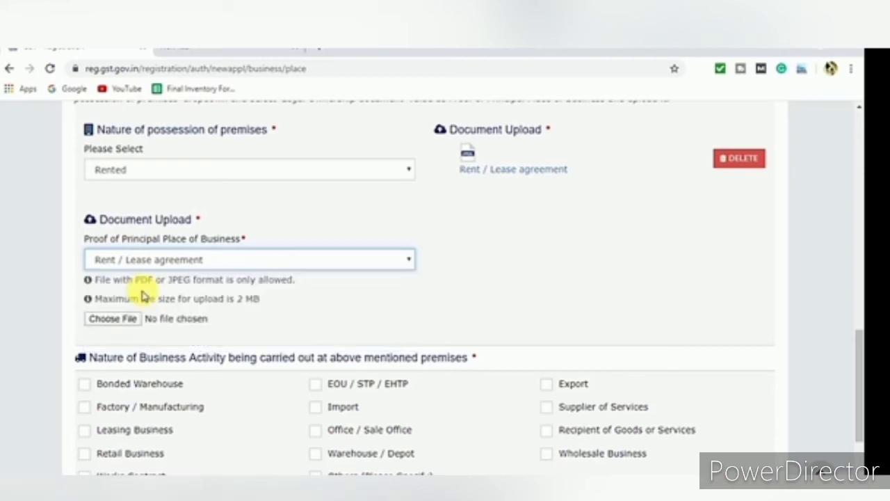
click(129, 318)
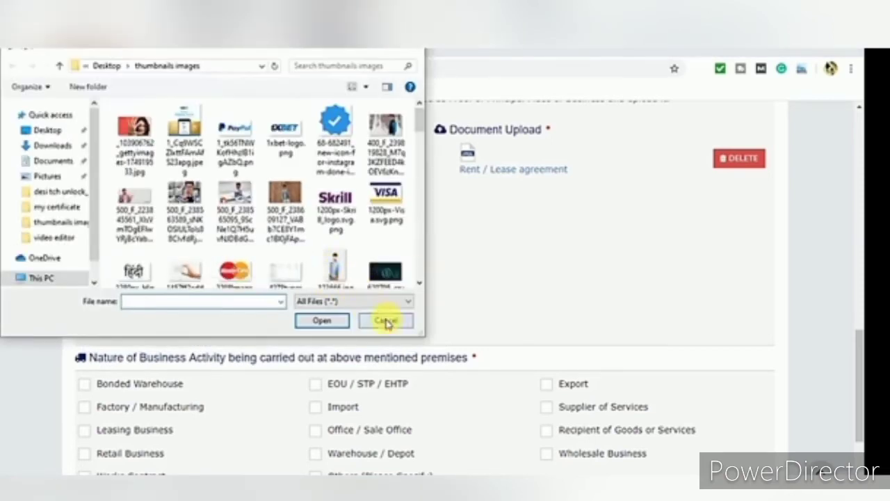
click(387, 318)
Keep Electricity Bill as the proof type and upload an image file for it
click(276, 174)
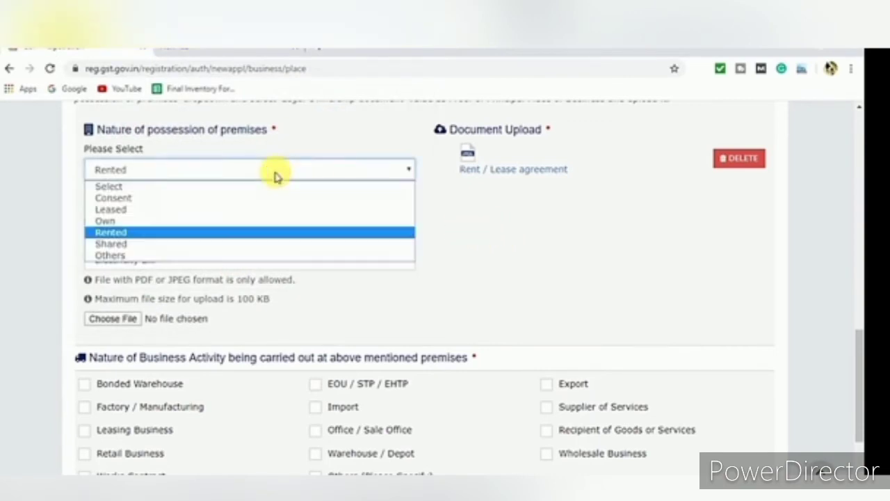
click(275, 174)
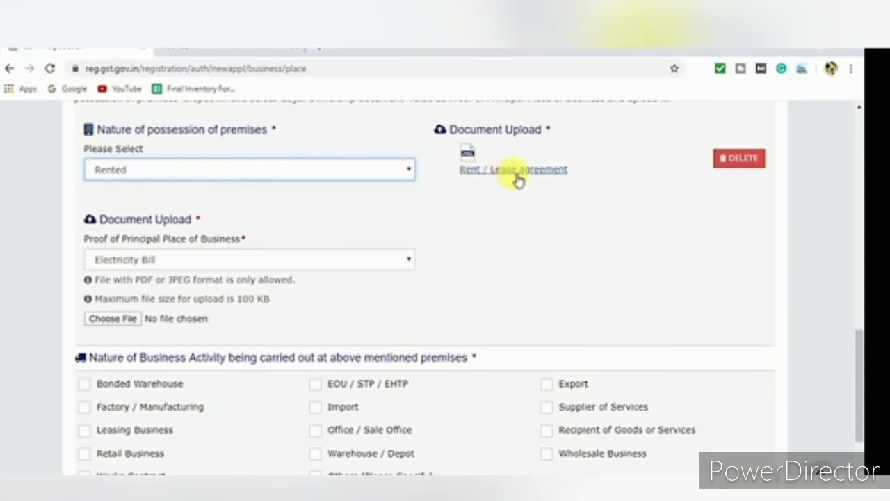
click(158, 264)
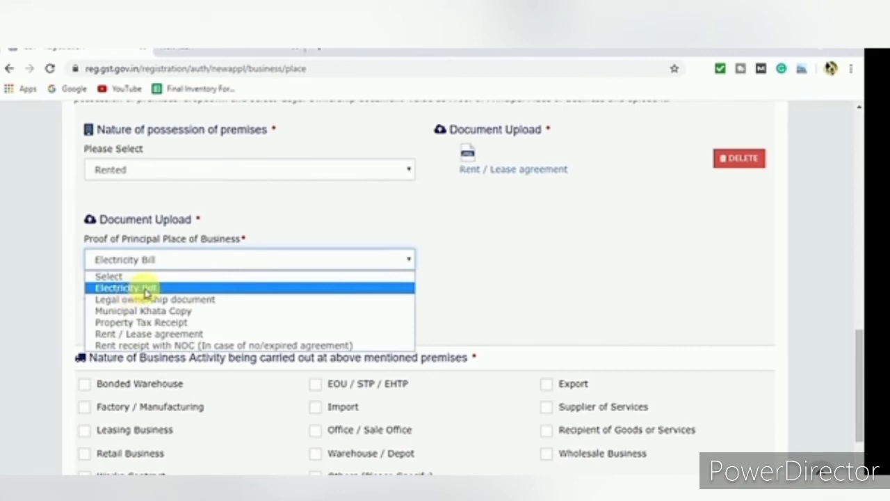
click(264, 201)
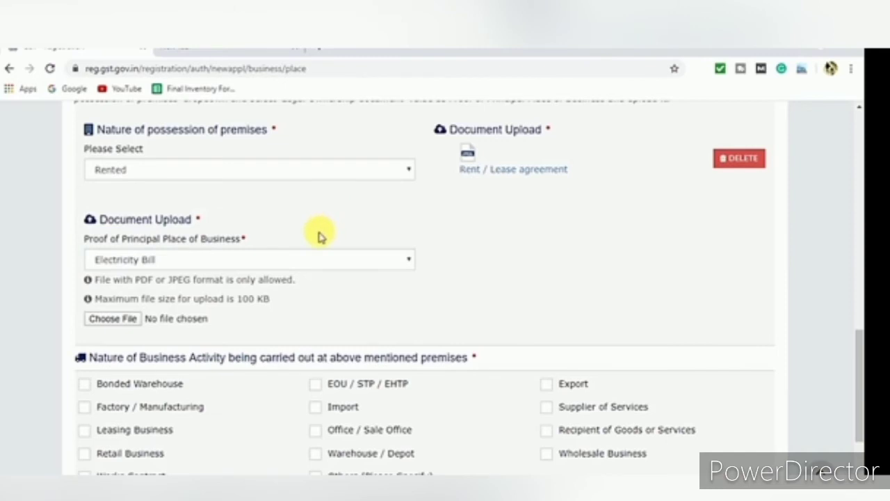
click(258, 261)
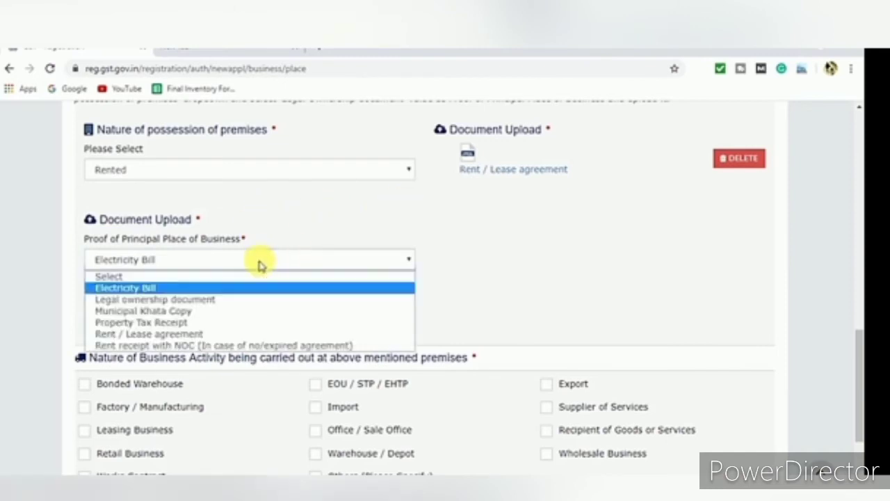
click(258, 264)
click(285, 261)
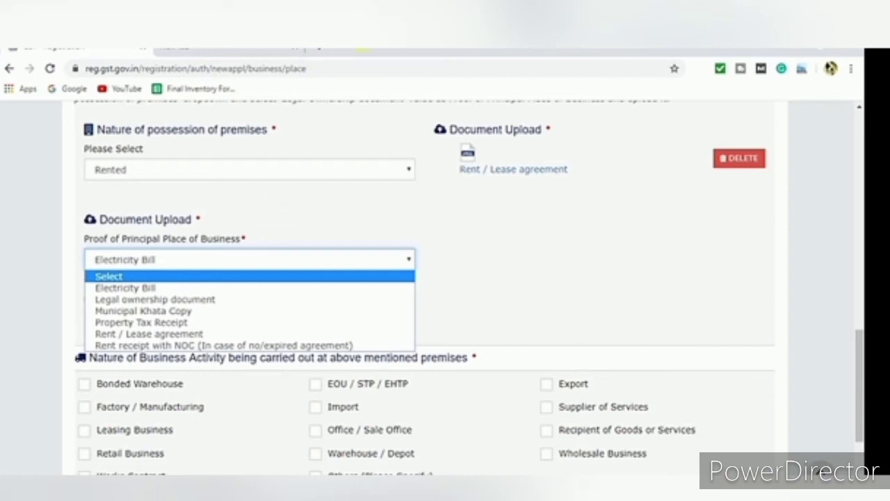
click(279, 205)
click(178, 259)
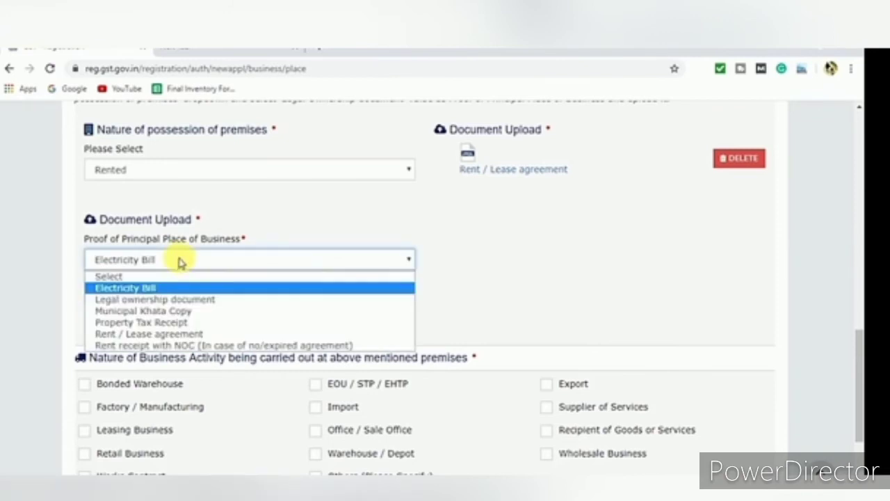
click(178, 287)
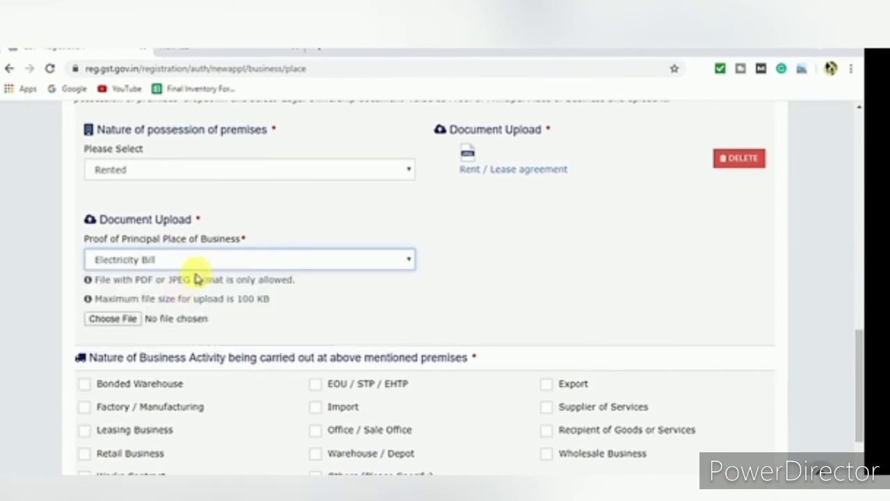
click(128, 320)
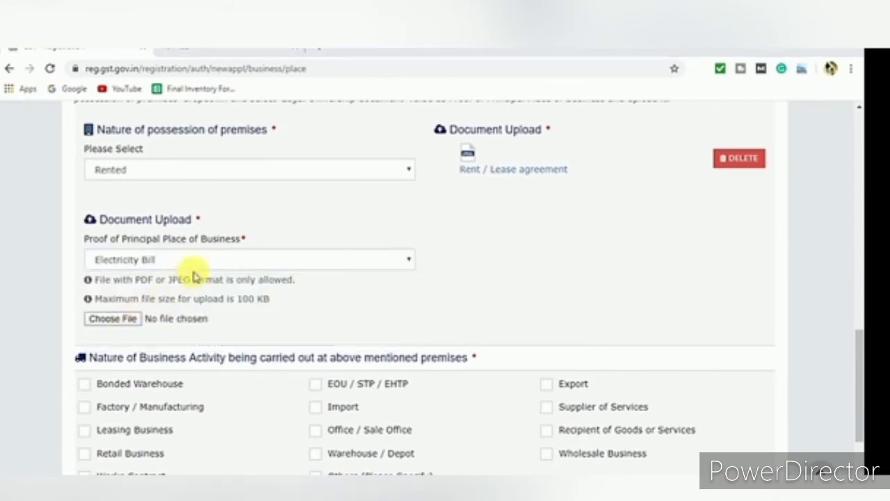
double_click(139, 209)
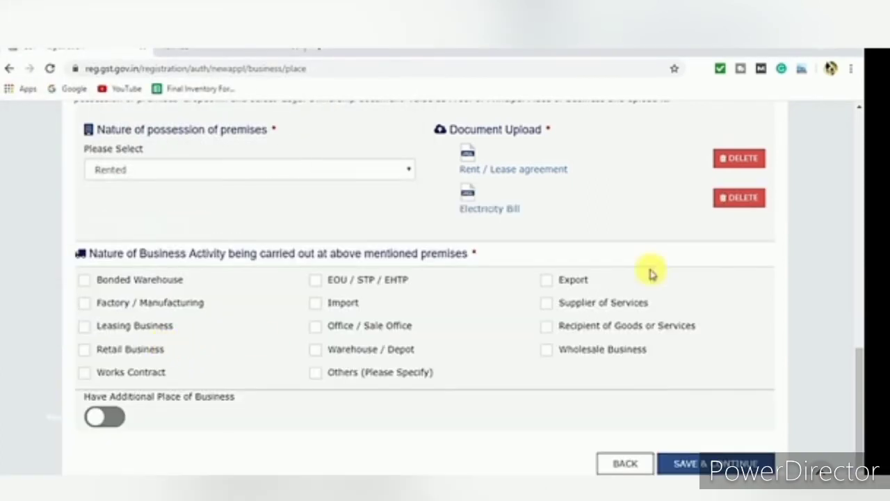
mouse_move(860, 385)
mouse_down()
mouse_move(860, 355)
mouse_move(860, 381)
mouse_up()
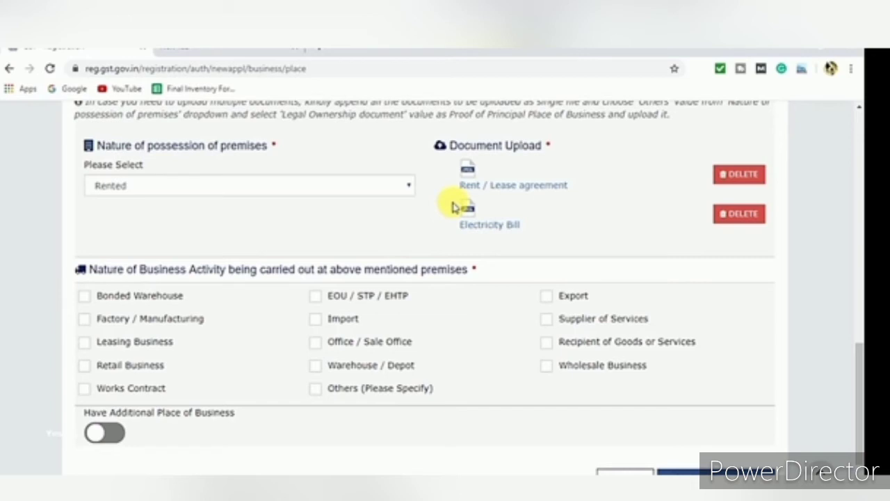
drag(858, 397, 858, 378)
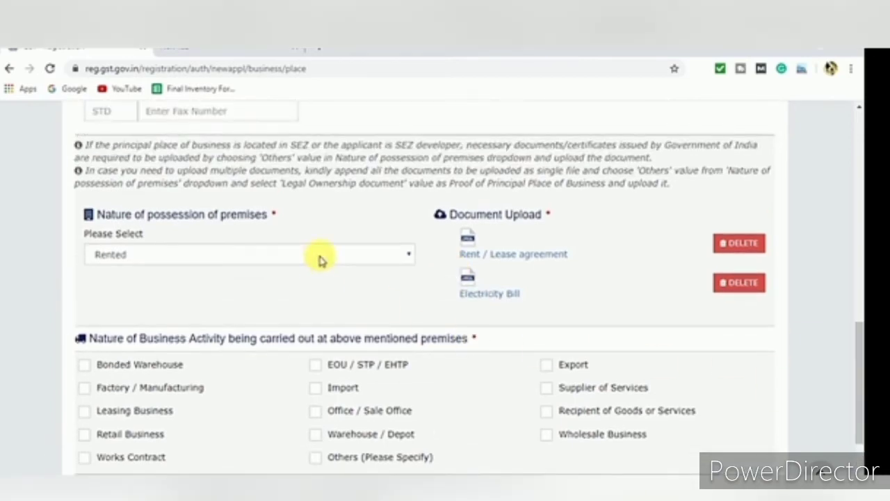
click(264, 255)
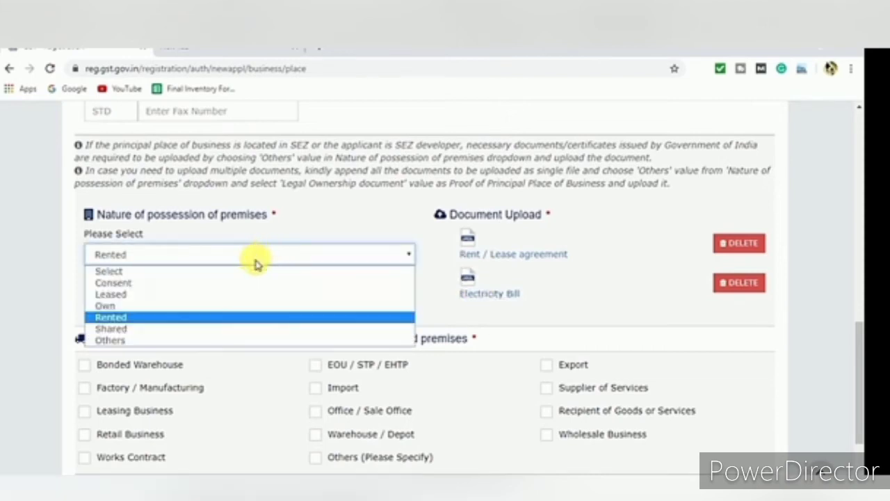
click(185, 317)
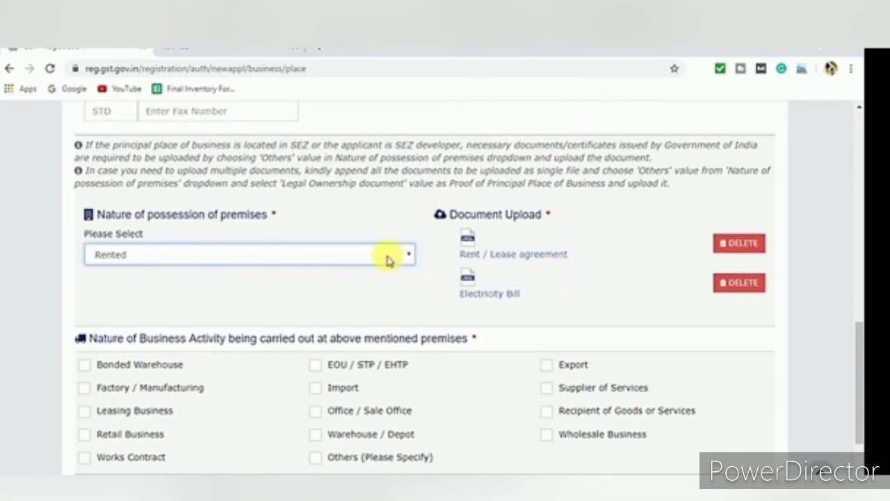
Delete the uploaded Rent / Lease agreement and Electricity Bill proof files
click(723, 243)
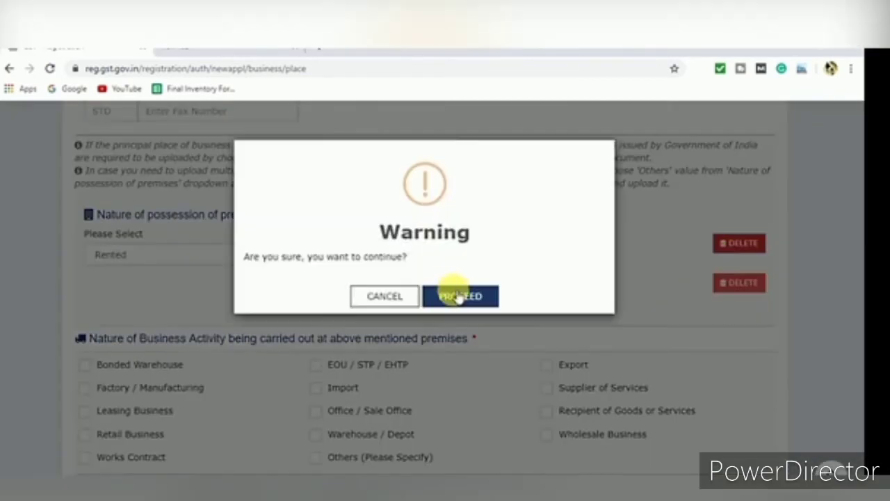
click(458, 297)
click(738, 242)
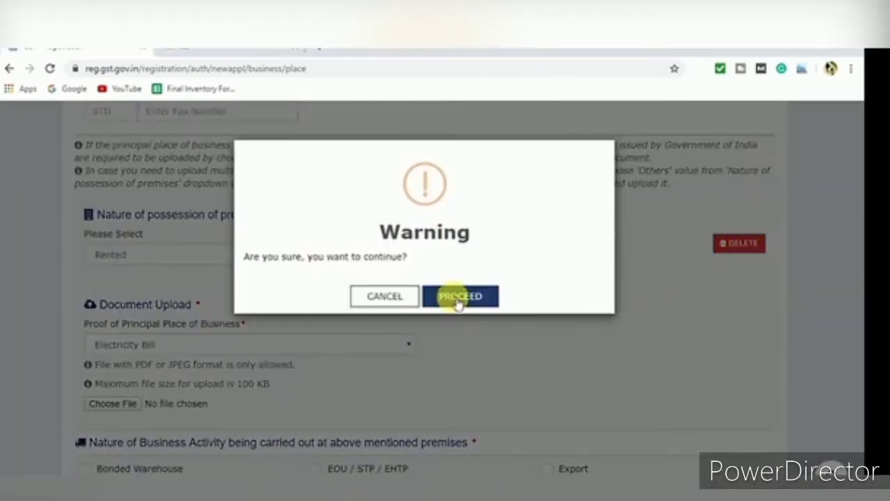
click(458, 296)
Change possession of premises to Own and upload an Electricity Bill as proof
click(294, 254)
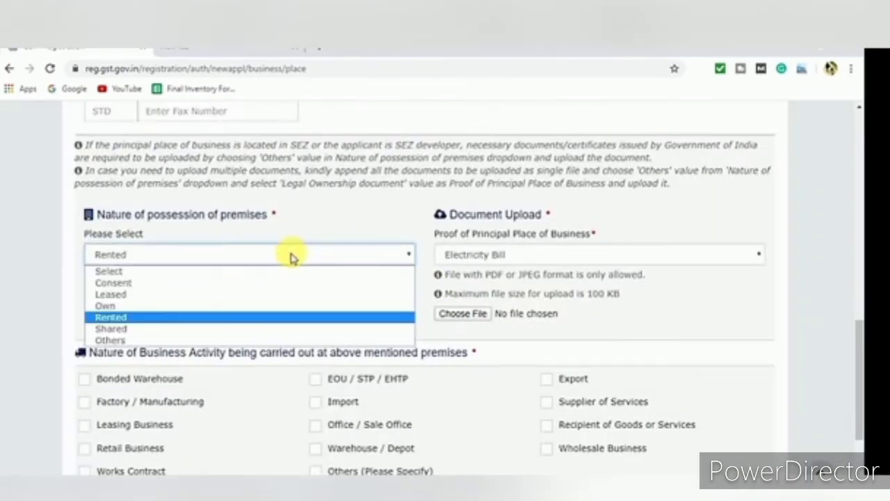
click(183, 305)
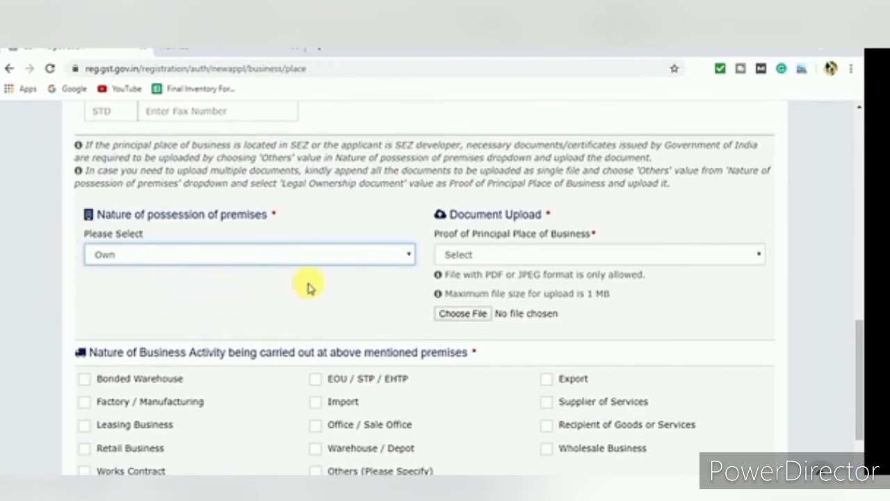
click(484, 252)
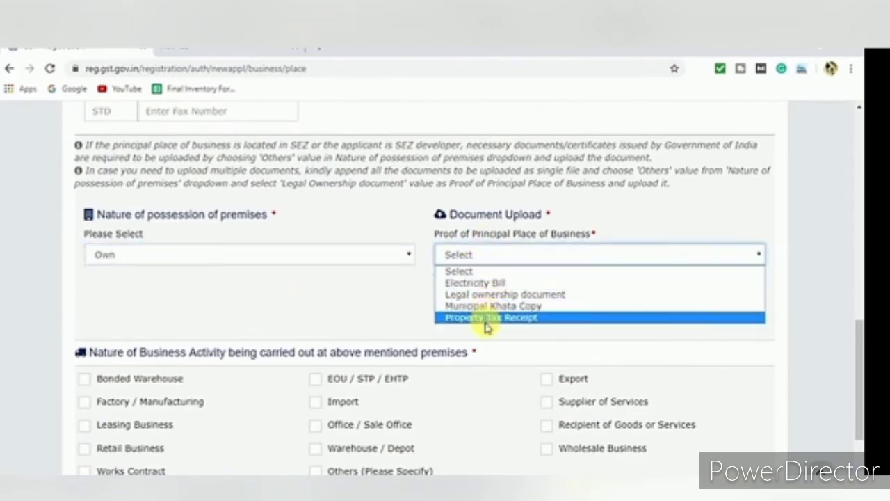
click(488, 282)
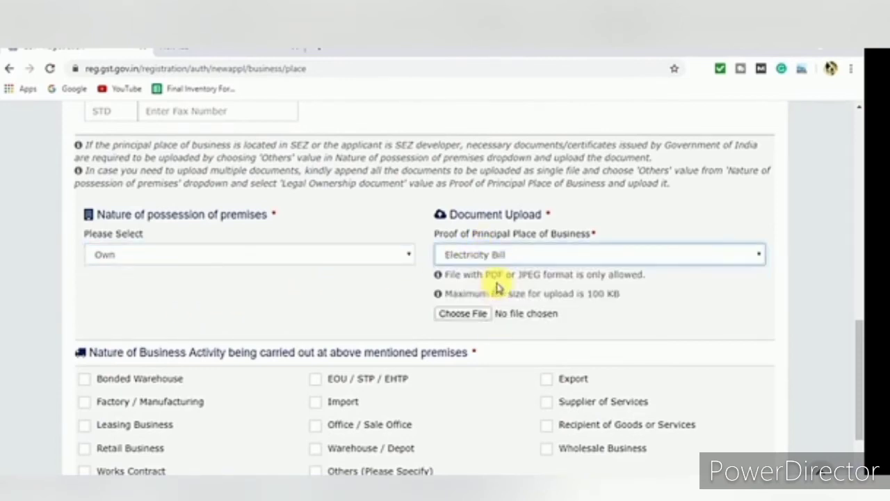
click(463, 313)
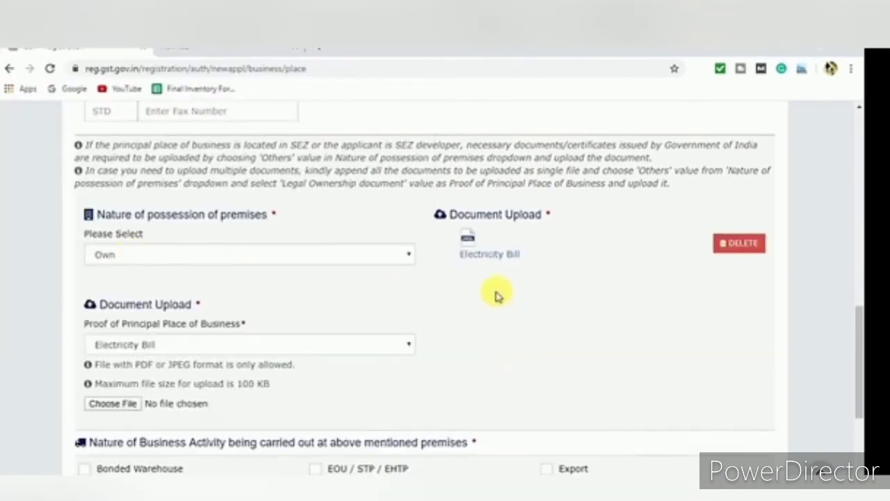
click(170, 348)
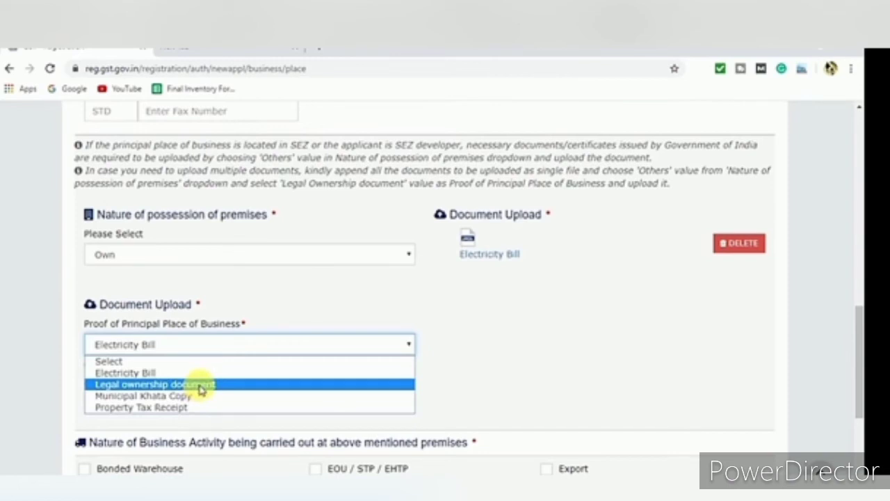
Set possession of premises to Shared with Consent Letter as the proof document
click(294, 338)
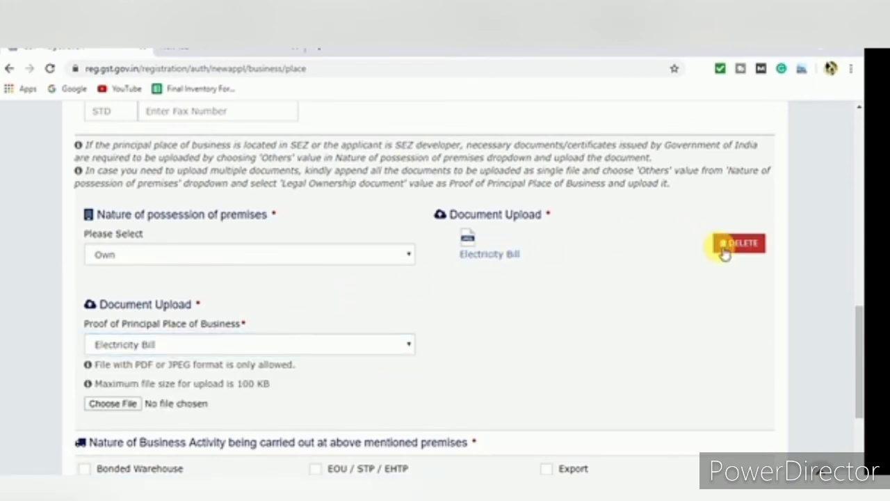
click(202, 257)
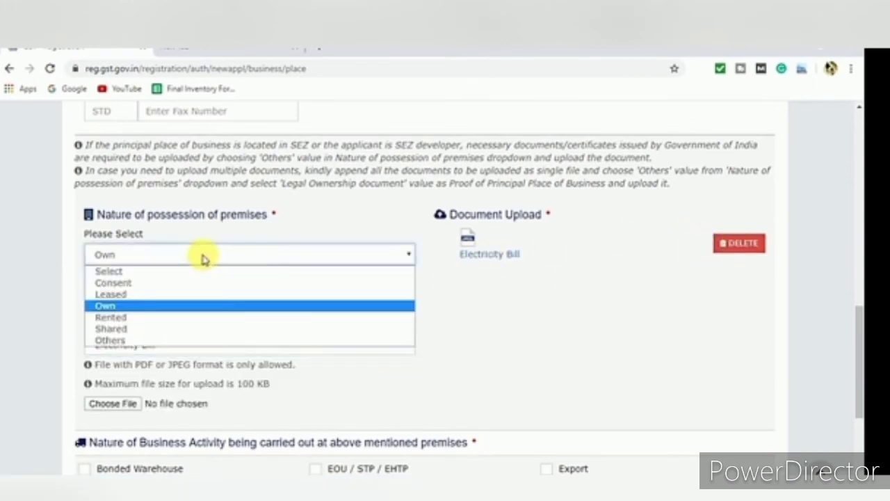
click(135, 331)
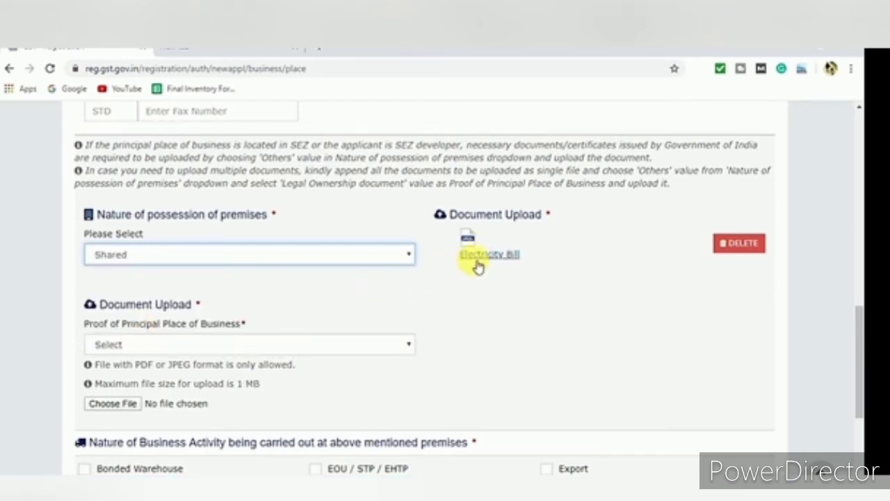
click(283, 344)
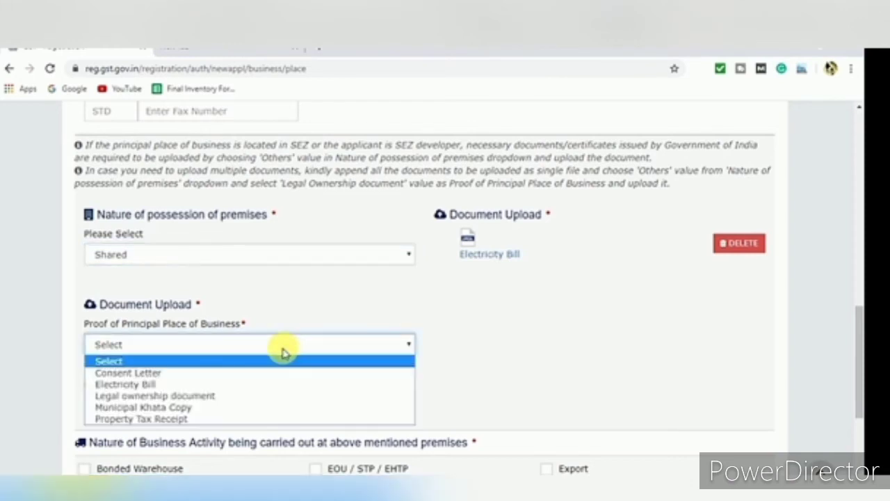
click(228, 373)
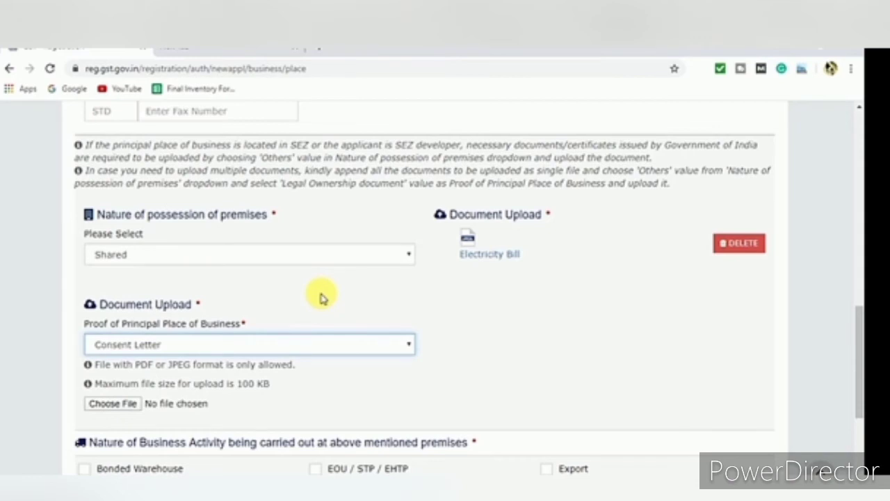
Change the nature of possession of premises to Consent
click(213, 348)
click(212, 348)
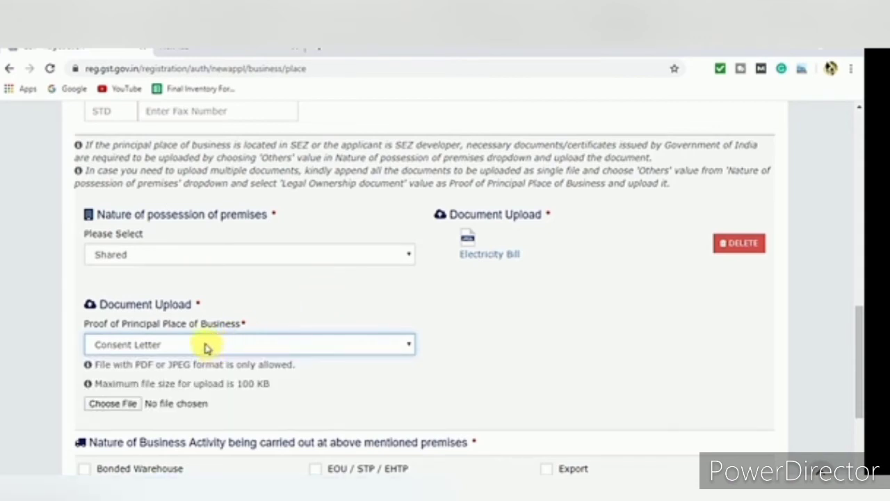
click(191, 259)
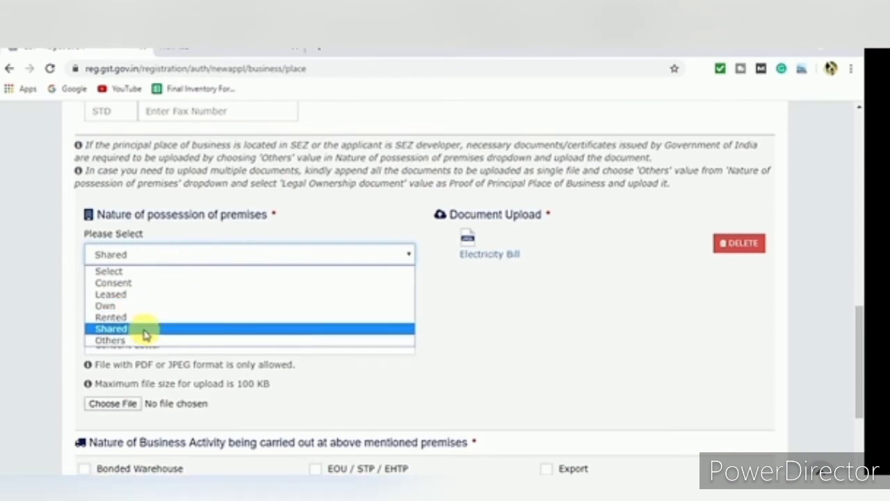
click(128, 283)
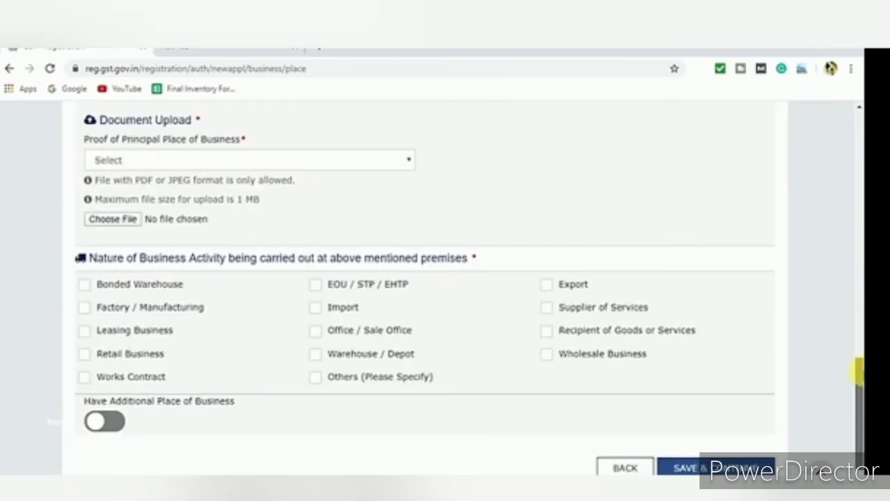
drag(858, 363, 860, 389)
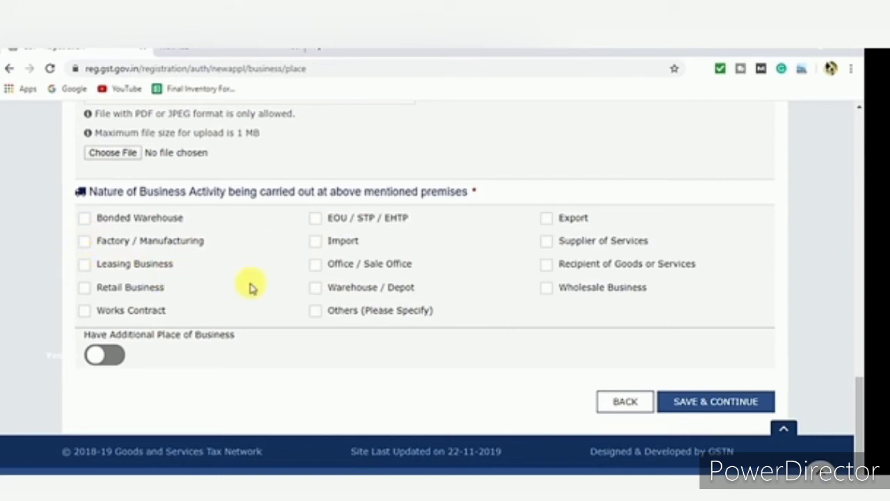
Tick Retail Business and Wholesale Business, declare no additional place, and save the principal place
click(85, 288)
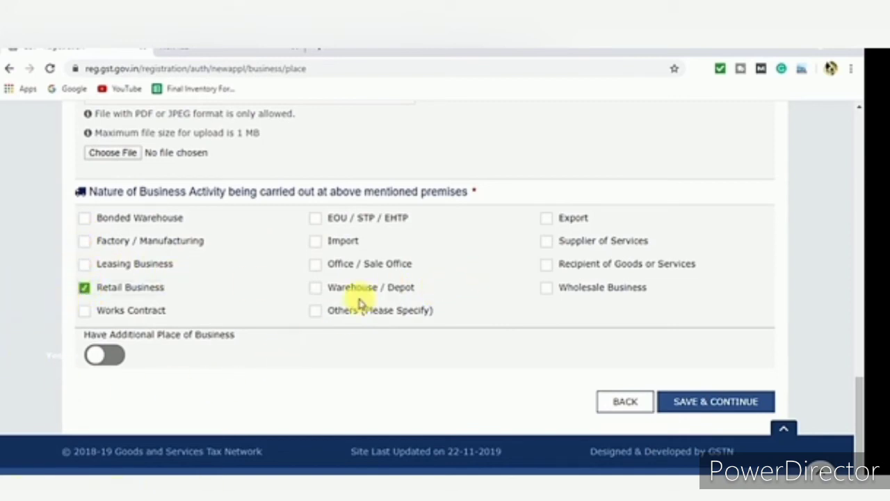
click(544, 290)
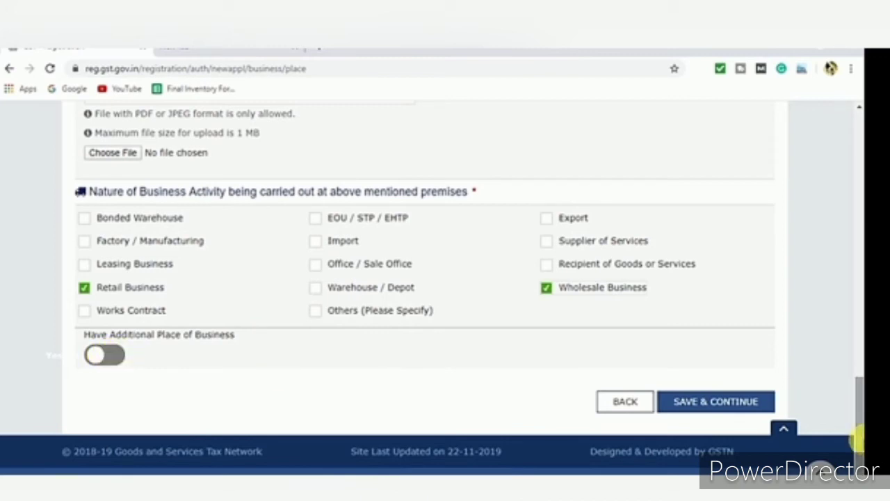
click(106, 355)
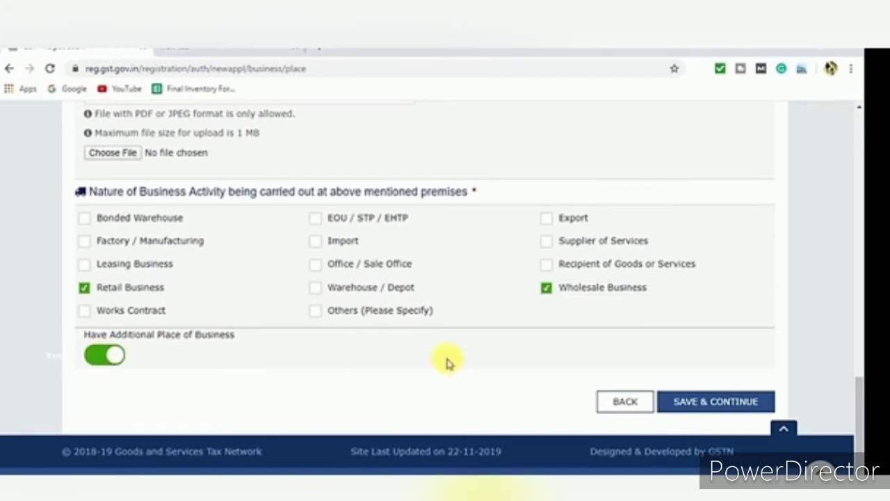
drag(859, 434, 862, 424)
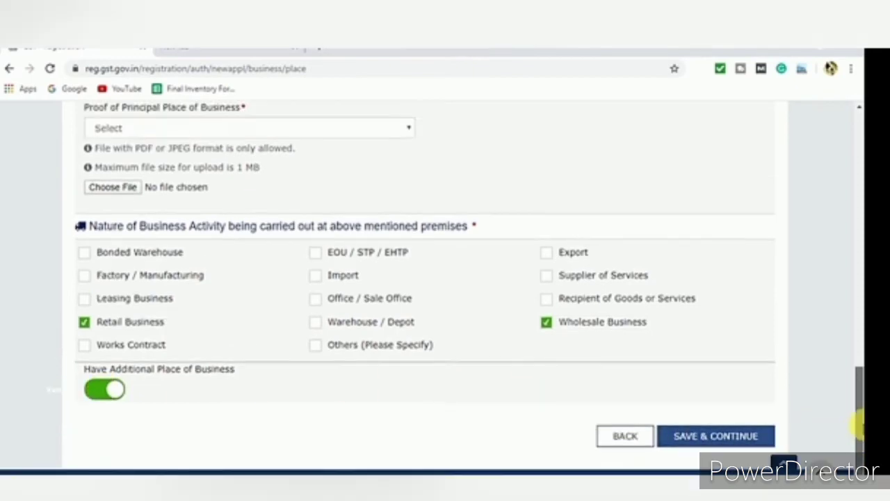
scroll(859, 424, down, 1)
click(102, 357)
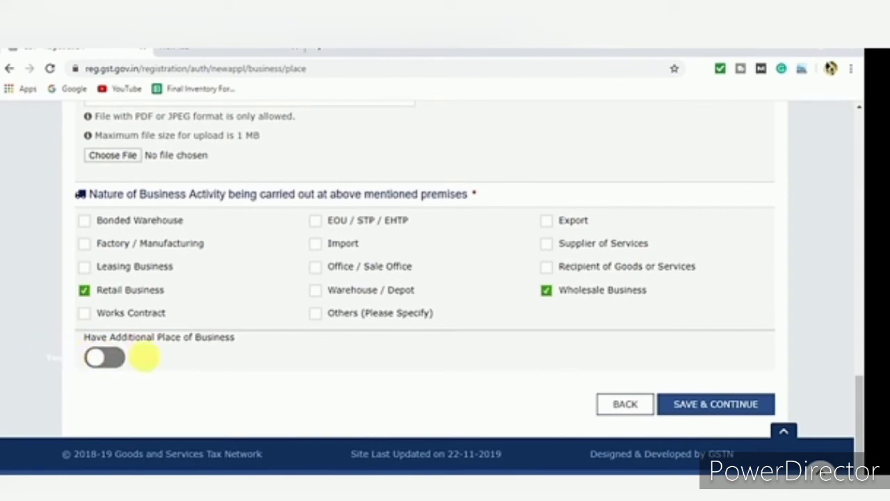
click(672, 407)
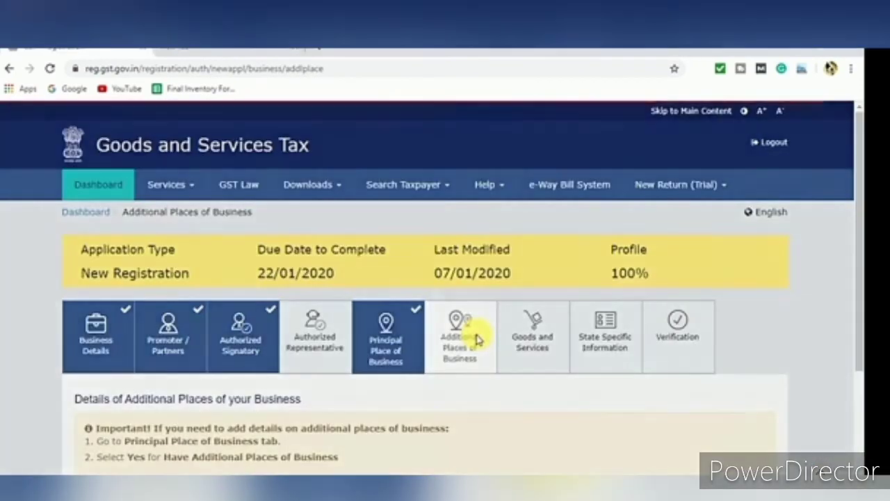
Continue past Additional Places of Business without adding any extra premises
scroll(858, 239, down, 2)
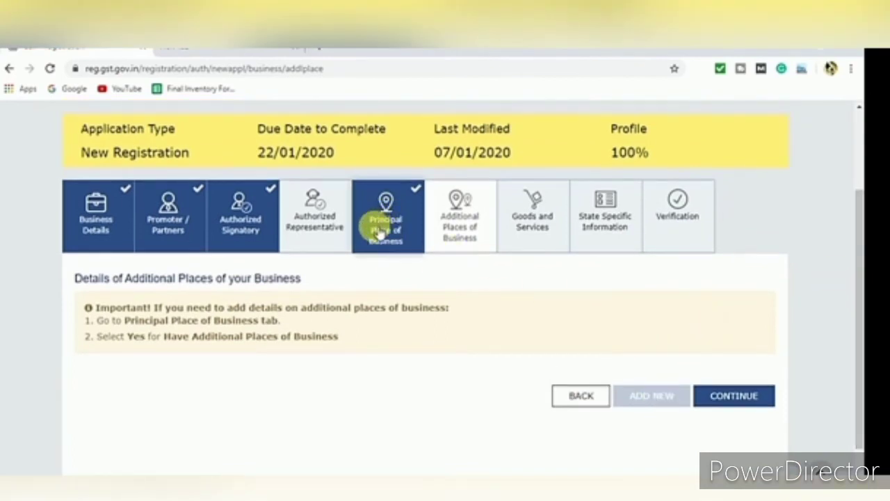
click(731, 398)
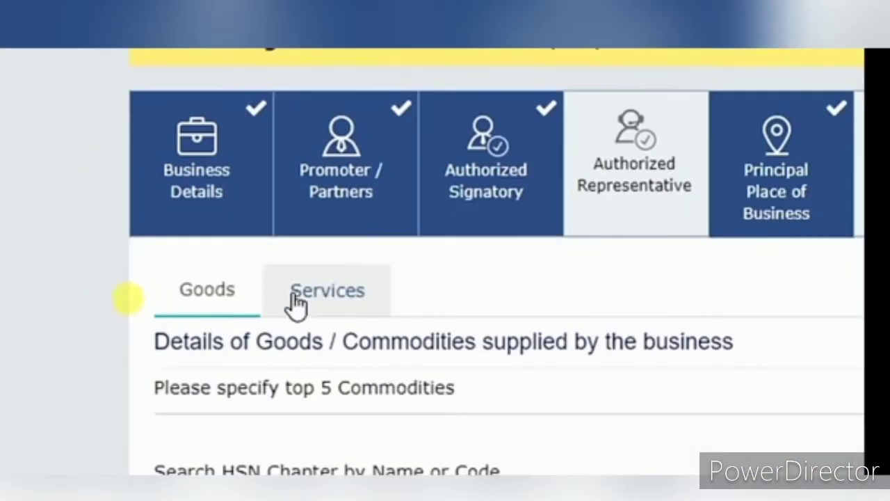
Switch to the Services sub-tab and try a service code search, clearing the typed letter
scroll(199, 300, down, 3)
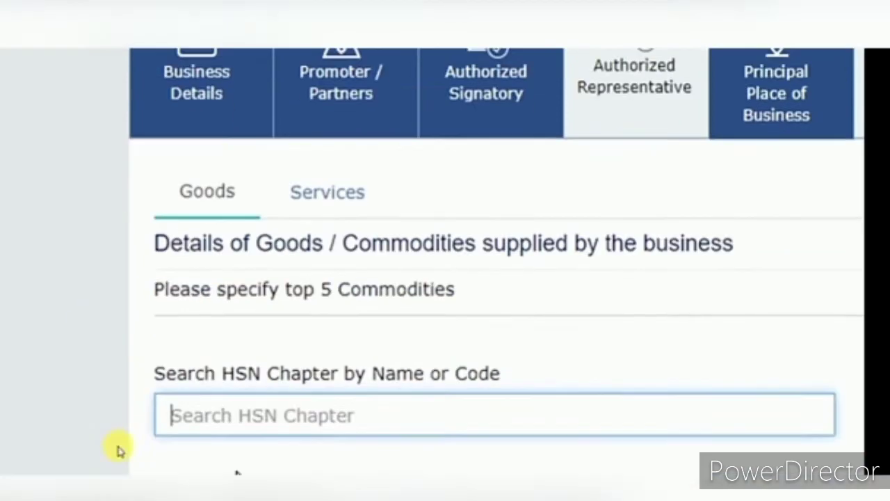
scroll(278, 327, up, 2)
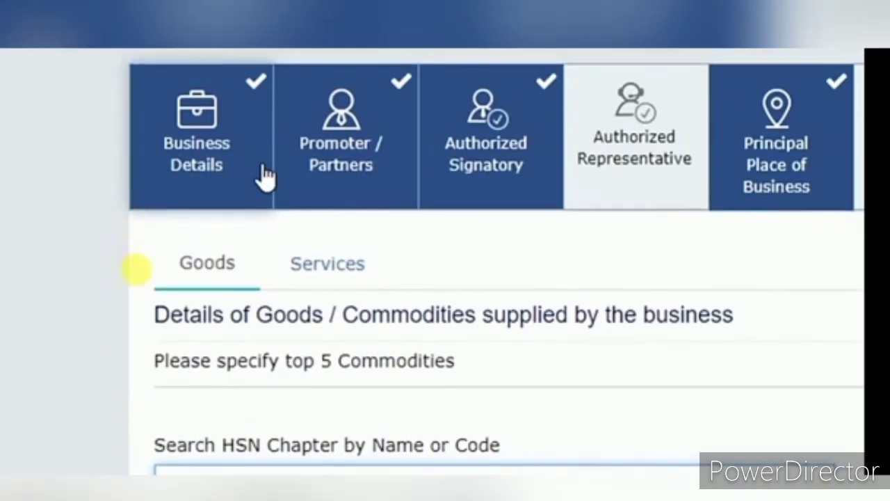
click(308, 278)
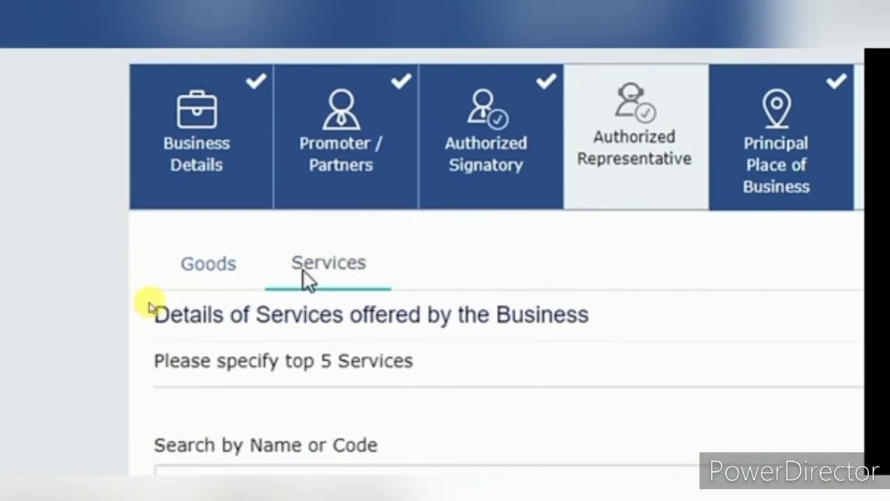
scroll(296, 417, down, 3)
click(294, 363)
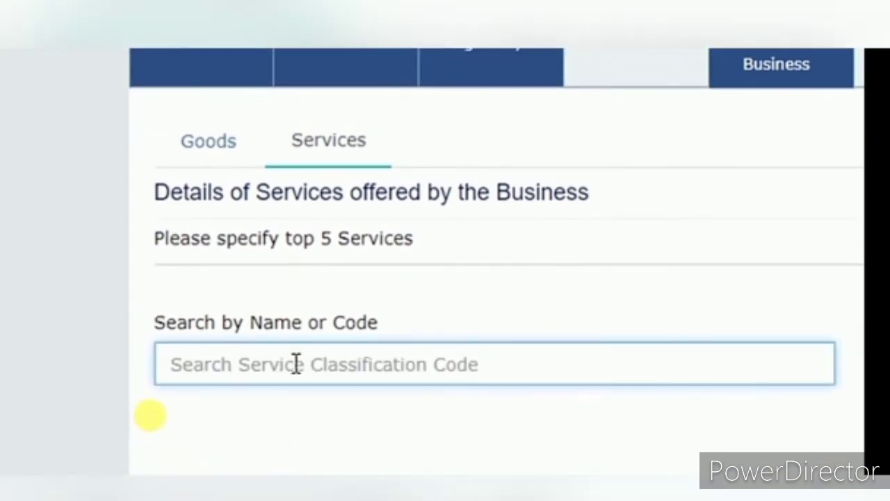
text(a)
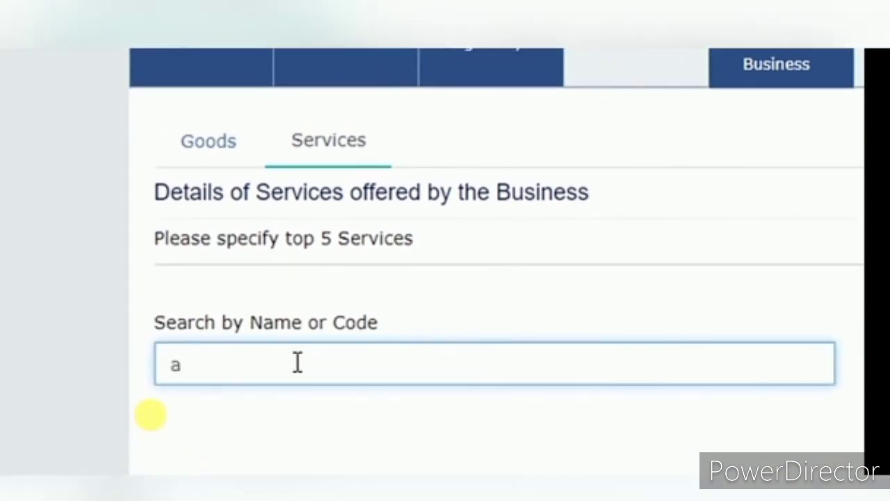
key(BackSpace)
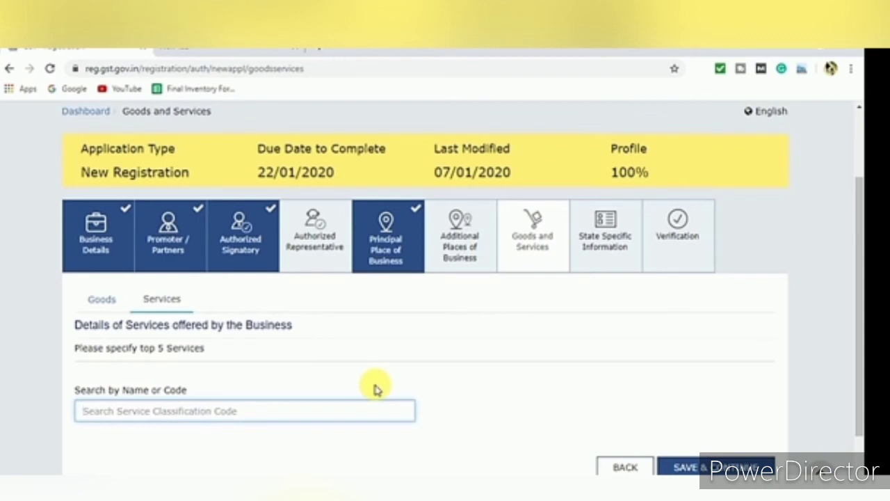
Add HSN chapter 44 (wood) to the goods list and save the five goods
click(105, 299)
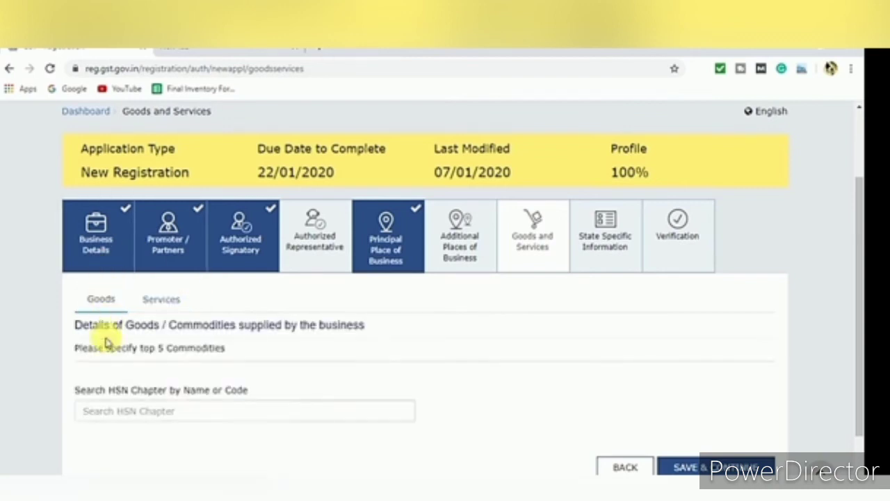
scroll(835, 295, down, 2)
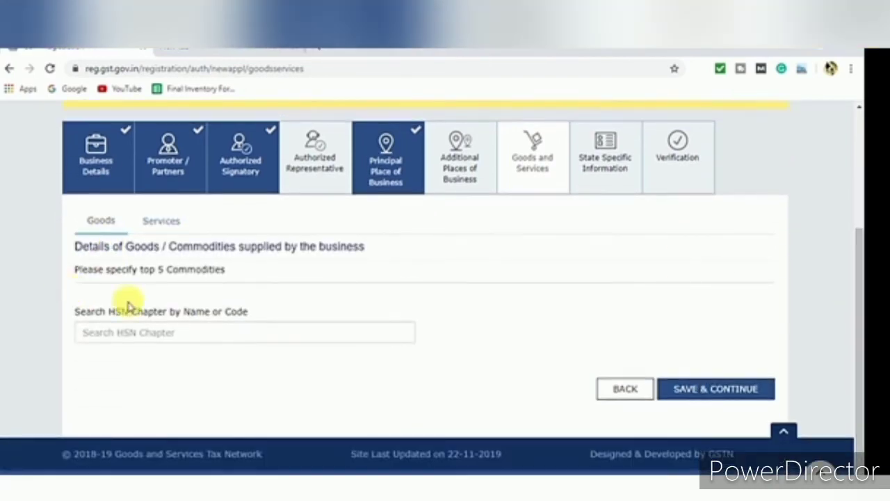
click(167, 337)
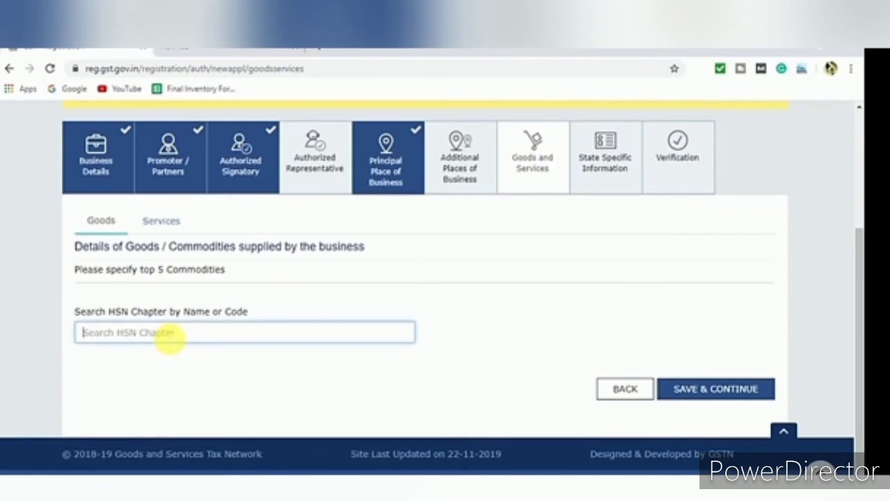
text(wood)
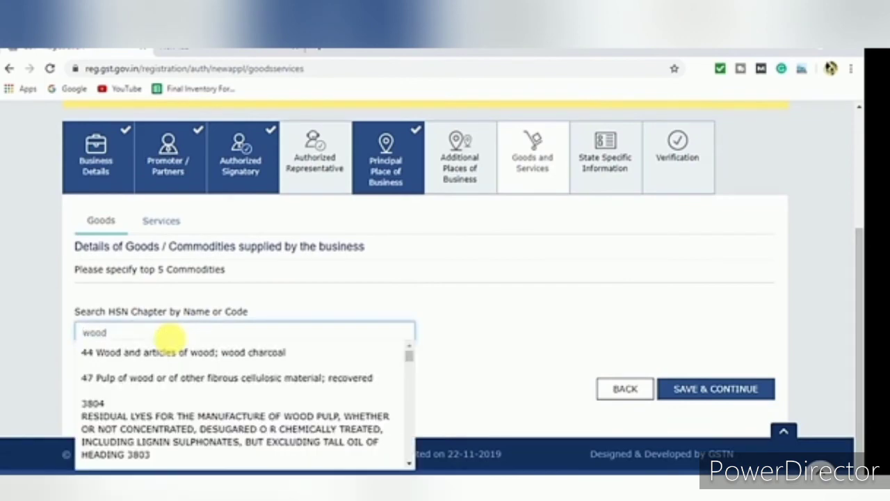
click(163, 354)
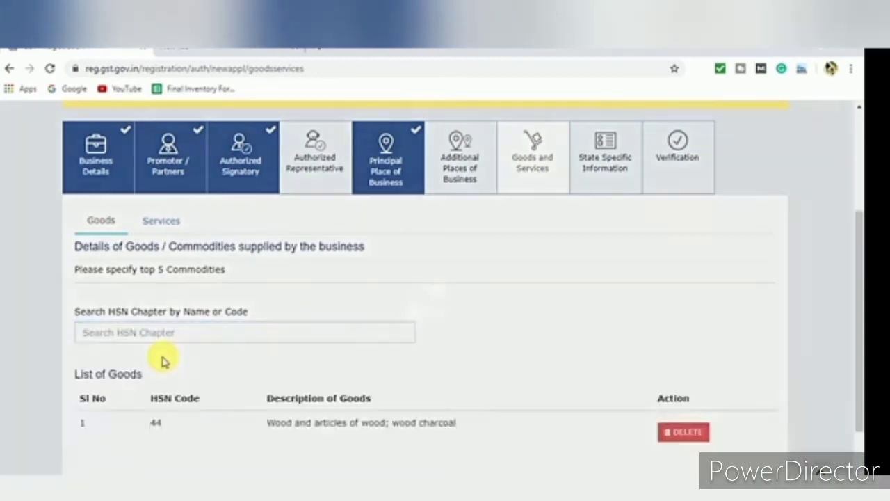
scroll(858, 341, down, 3)
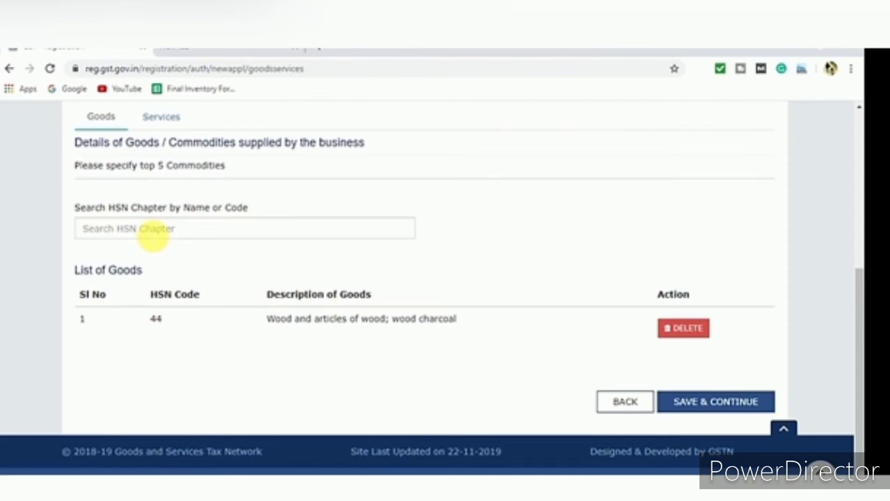
click(153, 235)
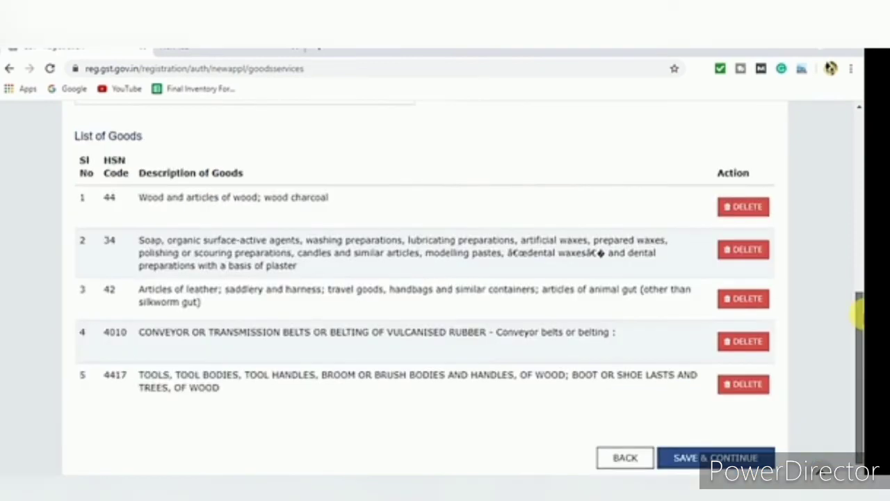
drag(857, 316, 850, 352)
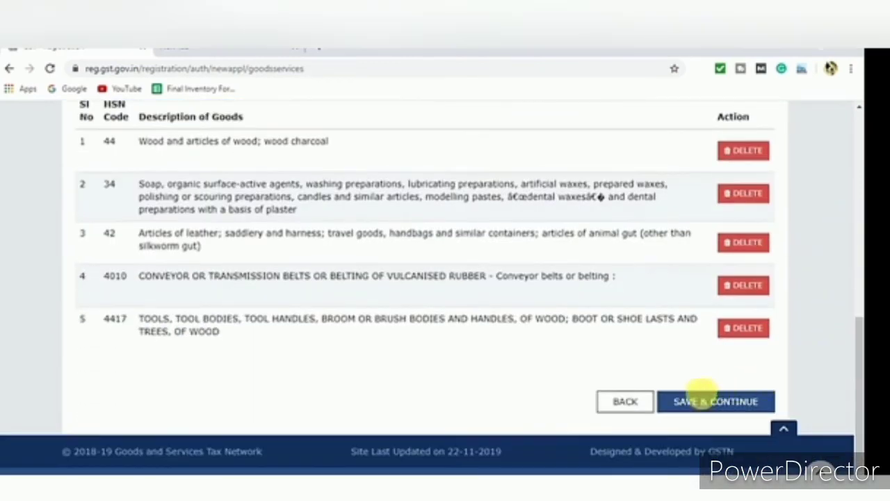
click(685, 402)
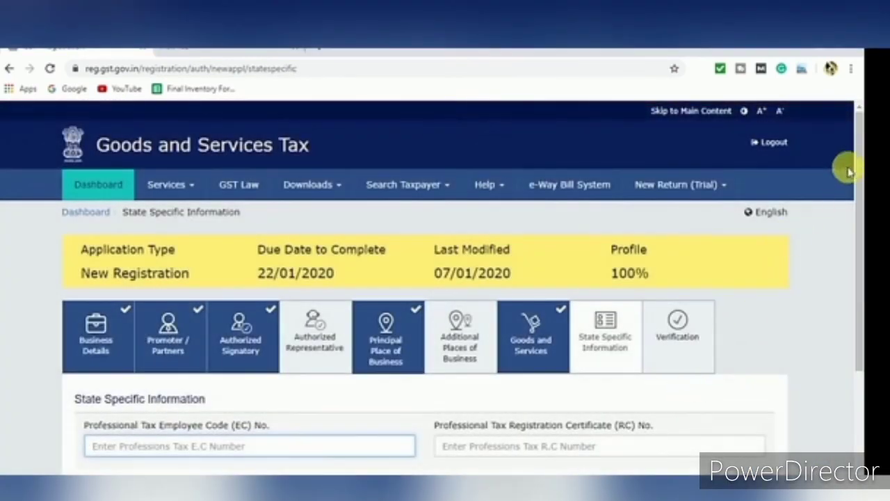
Save the empty State Specific Information fields and proceed to Verification
drag(858, 162, 855, 269)
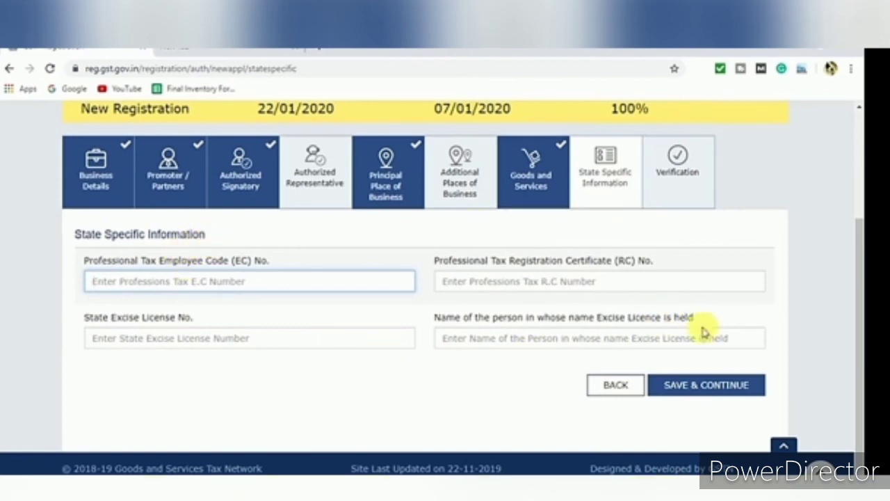
scroll(858, 316, down, 1)
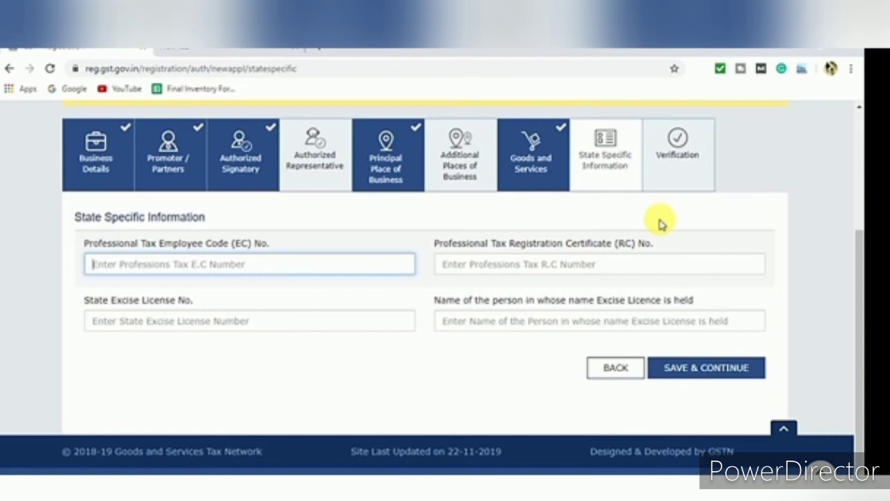
click(709, 370)
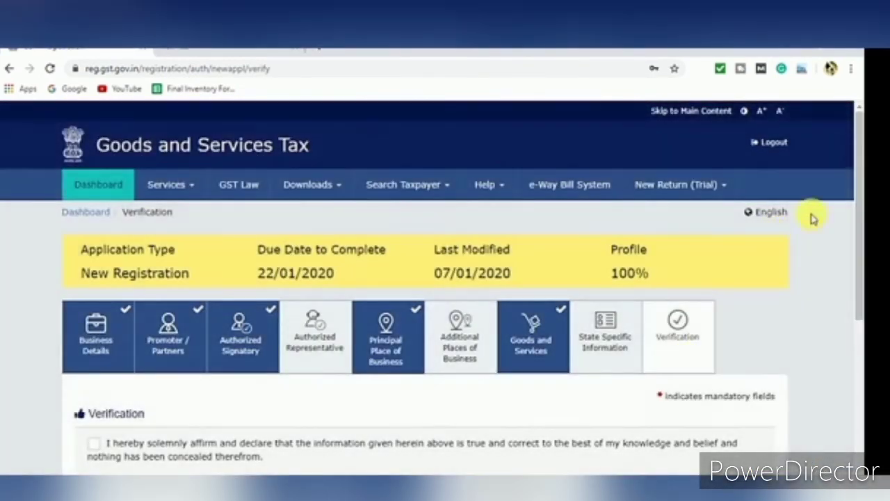
Affirm the verification declaration and choose the proprietor as the authorised signatory
drag(859, 202, 861, 285)
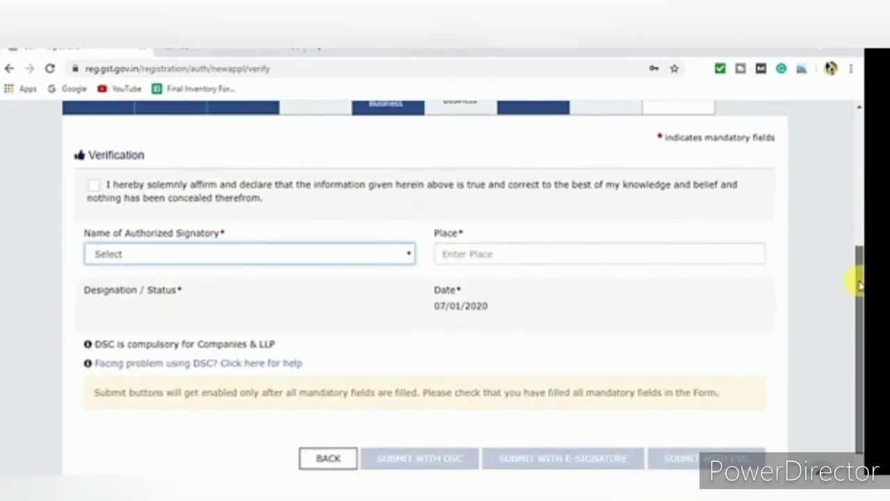
drag(859, 281, 859, 258)
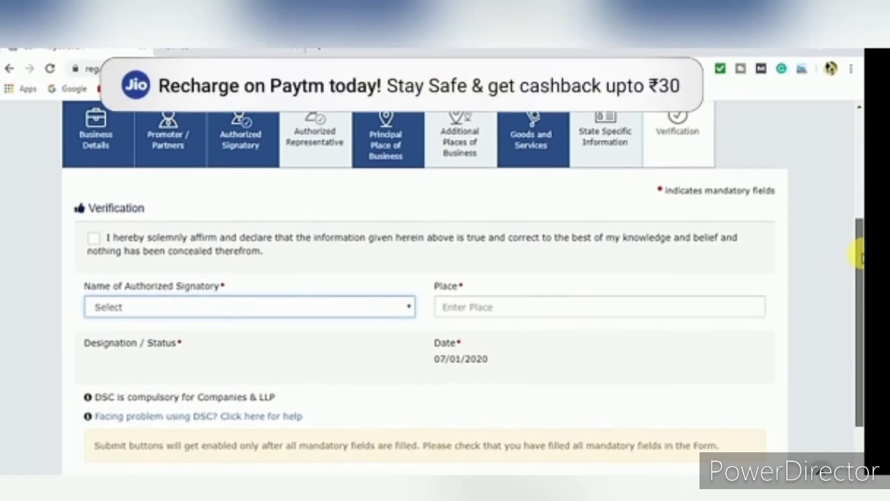
click(95, 239)
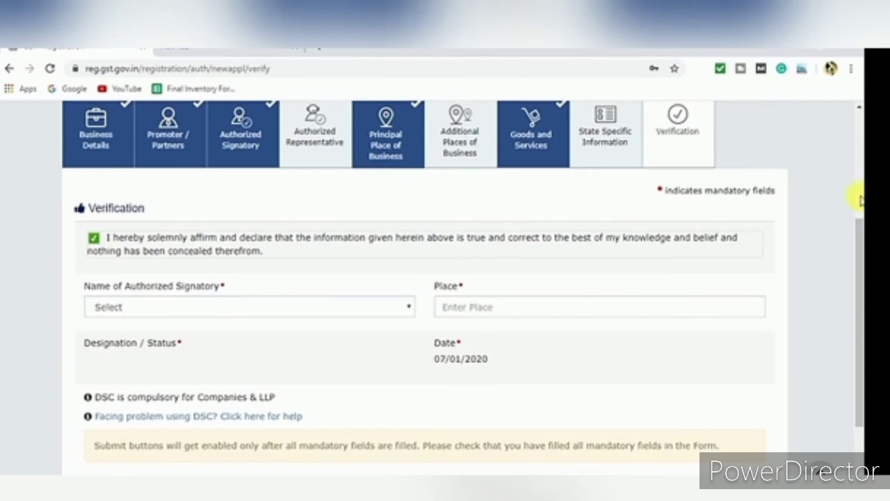
drag(859, 257, 858, 296)
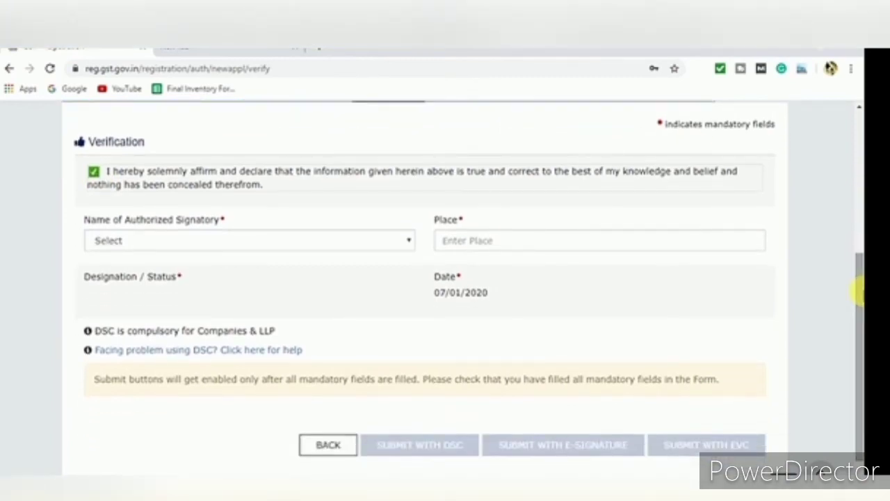
click(172, 244)
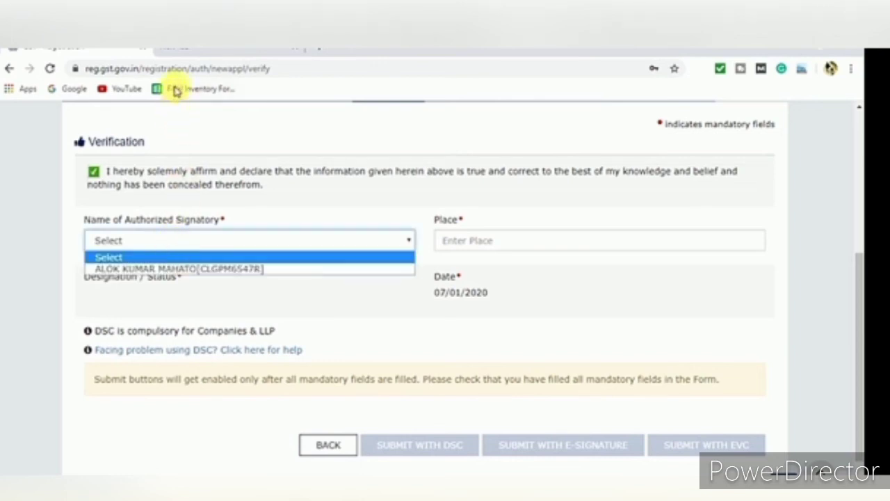
click(204, 240)
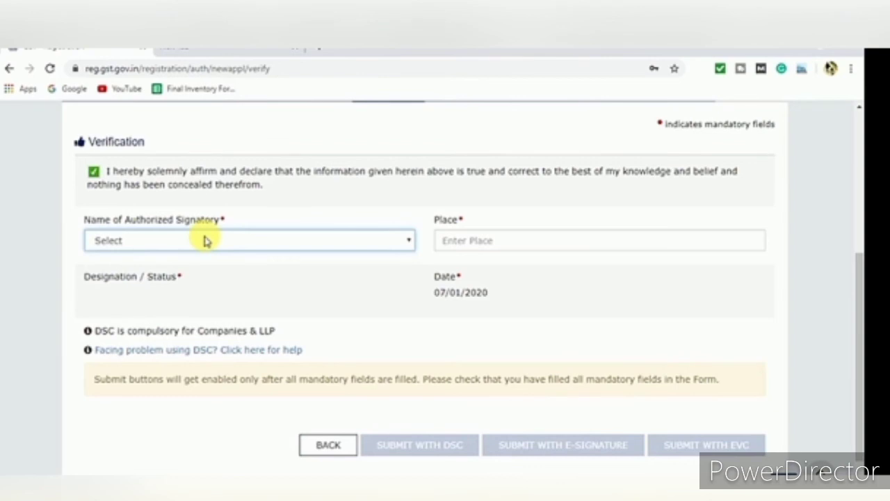
click(204, 240)
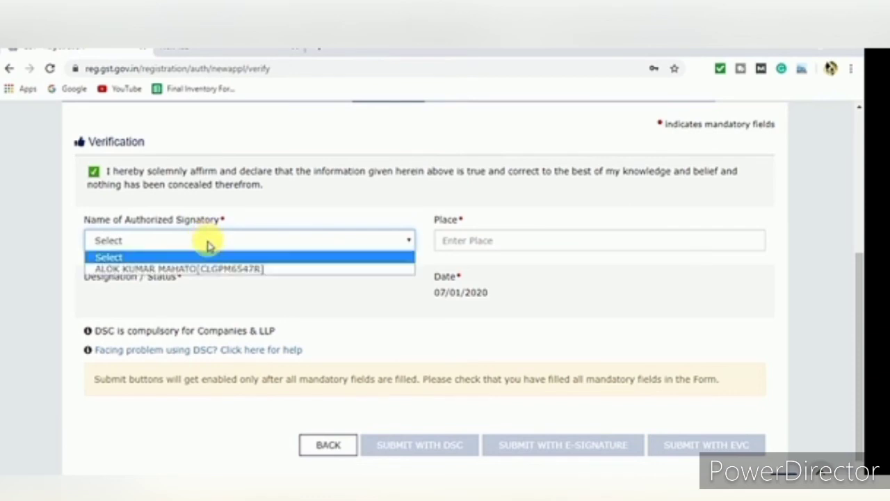
click(215, 244)
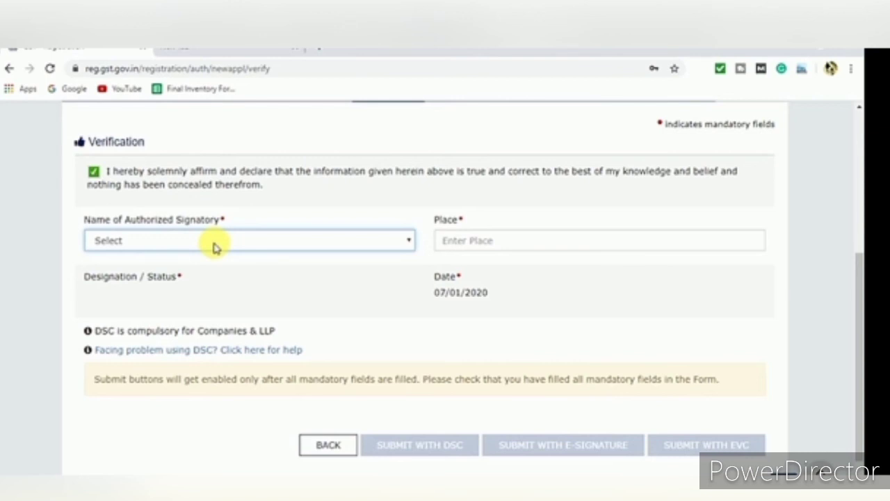
click(215, 245)
click(201, 267)
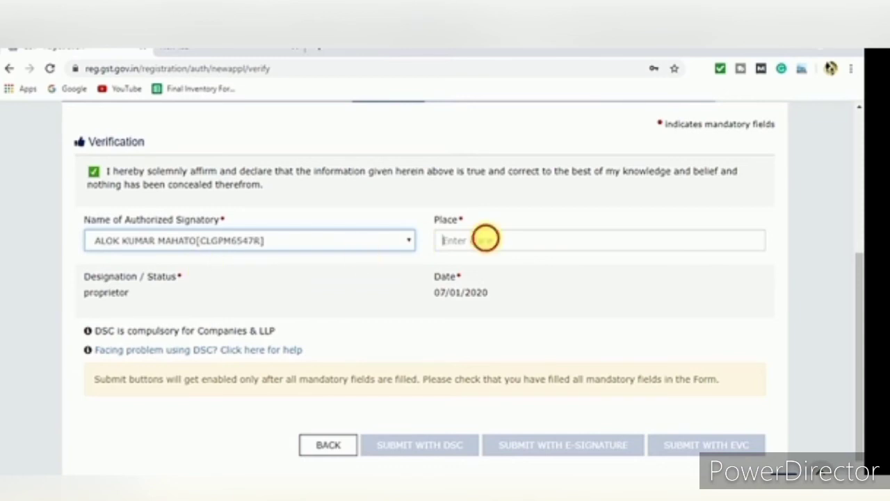
Enter 'noida' as the place and submit the application with EVC
click(485, 239)
text(noi)
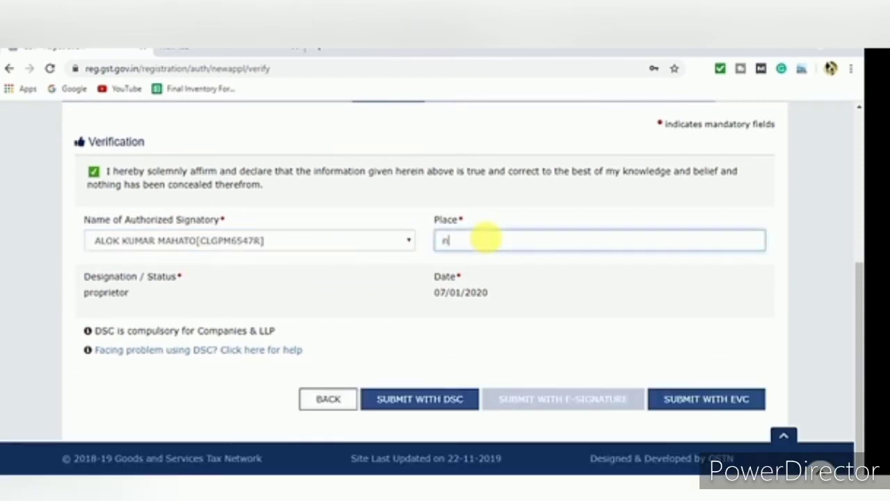
text(da)
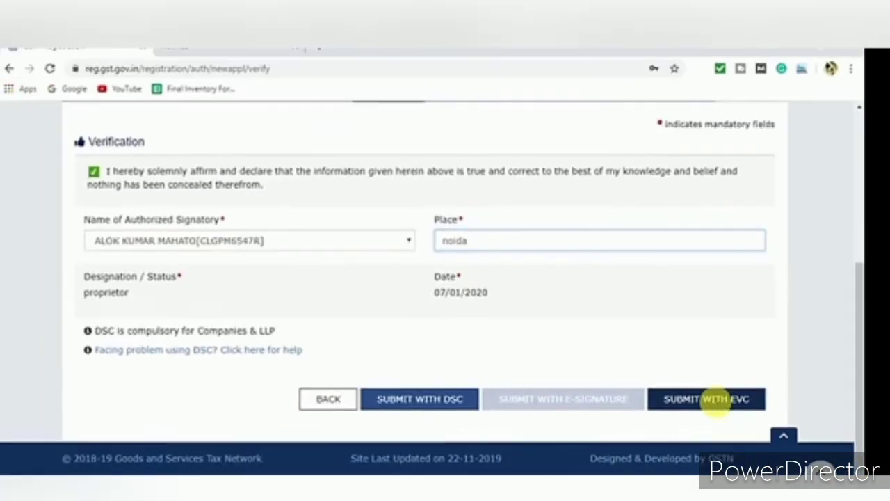
click(713, 399)
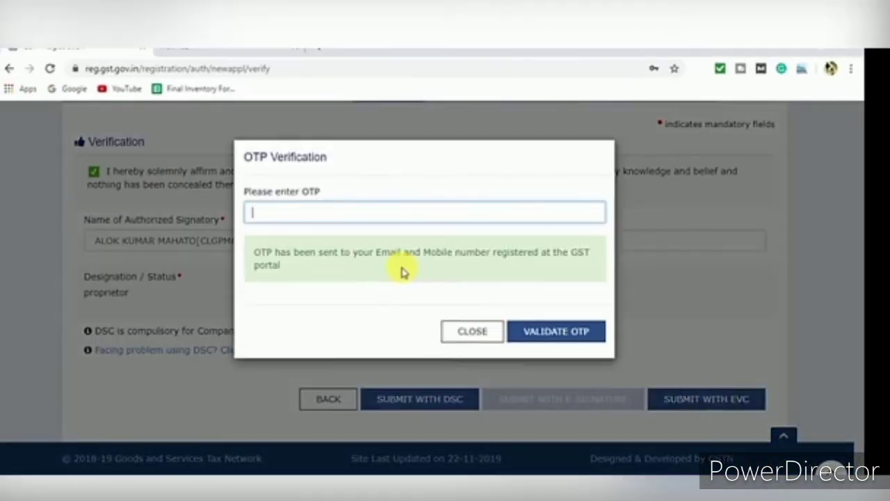
Dismiss the OTP prompt without validating and bring up the Notepad note with the reference number
click(310, 215)
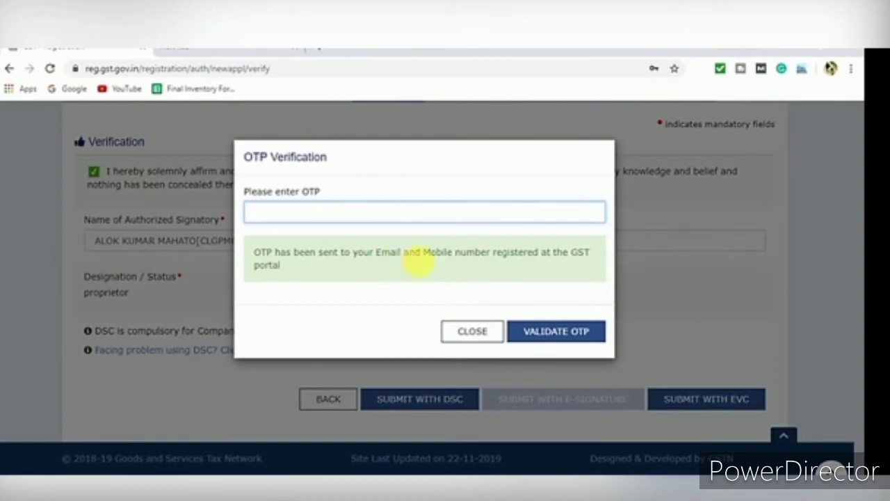
text(1)
click(472, 331)
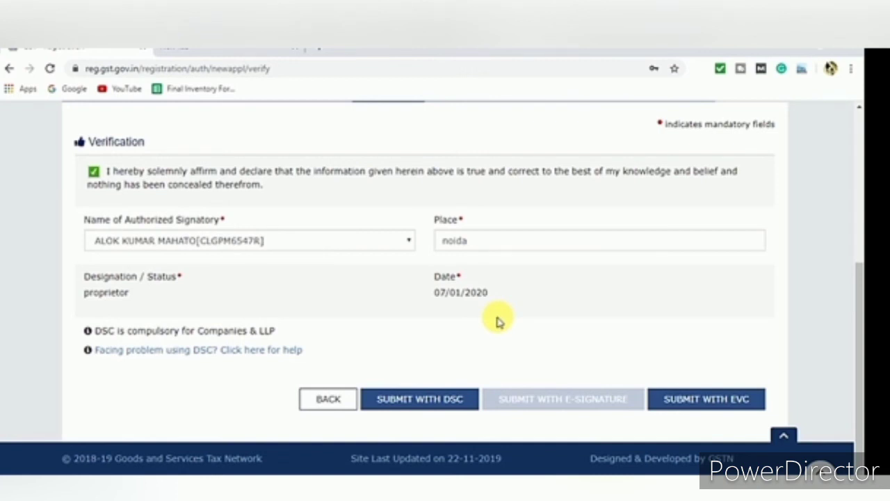
click(362, 487)
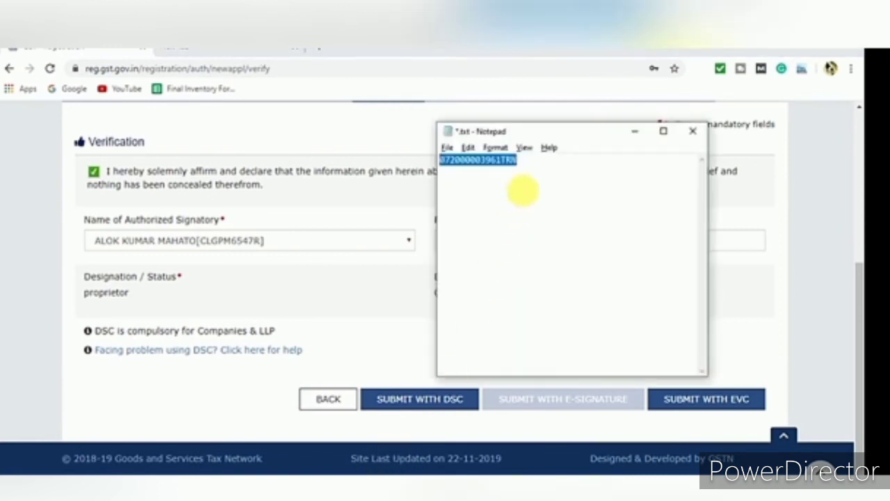
Return to the browser, hiding the Notepad note, to view Gst certificate.pdf
click(376, 130)
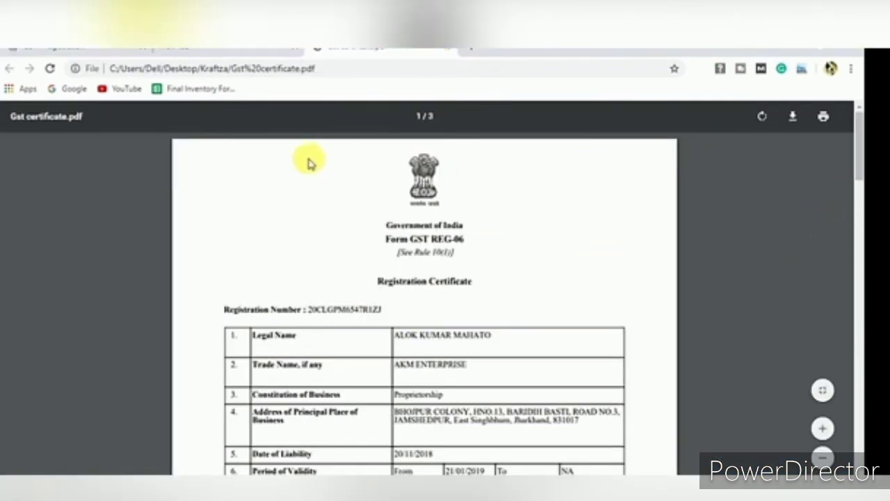
Scroll the REG-06 certificate PDF down to the approving-authority signature table
mouse_move(857, 159)
mouse_down()
mouse_move(858, 455)
mouse_move(857, 366)
mouse_move(856, 397)
mouse_move(821, 224)
mouse_move(821, 162)
mouse_move(826, 210)
mouse_up()
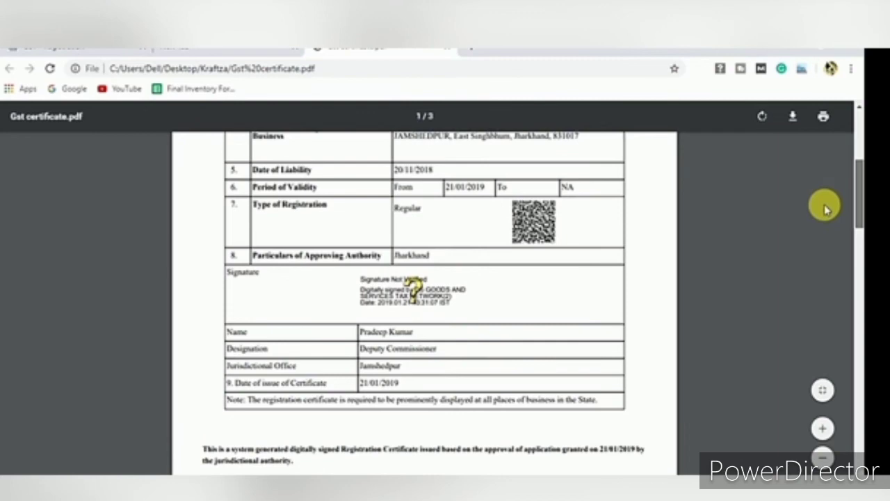